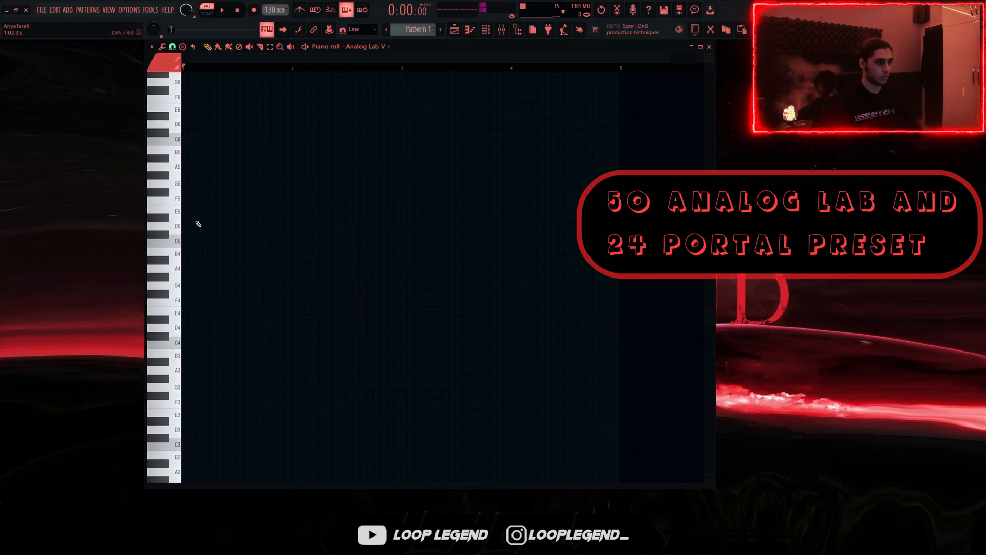
# - Draw E5 and B5 notes at the start of bar 1 and make both one bar long
pyautogui.click(188, 210)
pyautogui.click(193, 151)
pyautogui.moveTo(186, 153); pyautogui.dragTo(183, 153)
pyautogui.moveTo(207, 128); pyautogui.dragTo(187, 217)
pyautogui.scroll(2, 218, 180)
pyautogui.moveTo(202, 149); pyautogui.dragTo(357, 150)
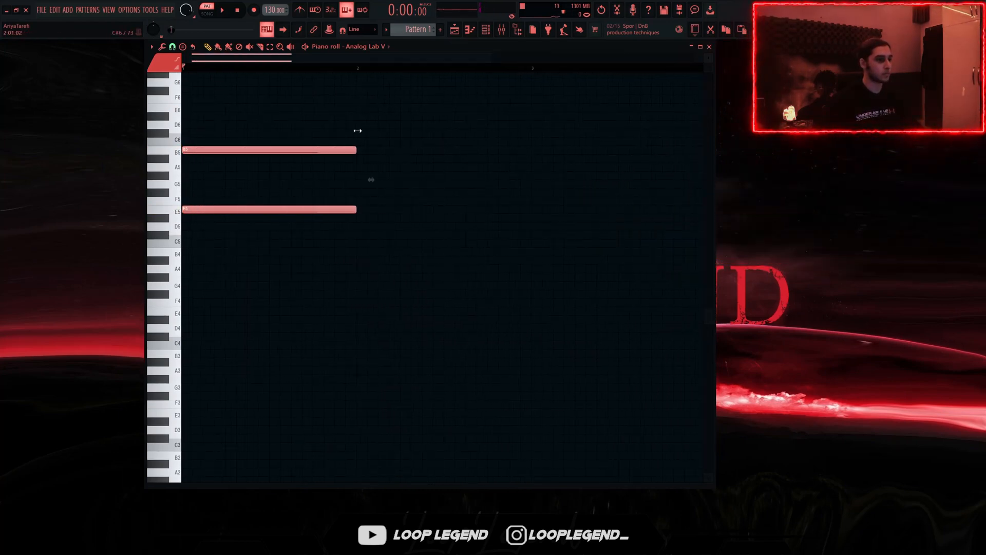
# - Add E6 over the first half of bar 1 and G6 over the second half, above the two long notes
pyautogui.scroll(7, 291, 128)
pyautogui.click(216, 268)
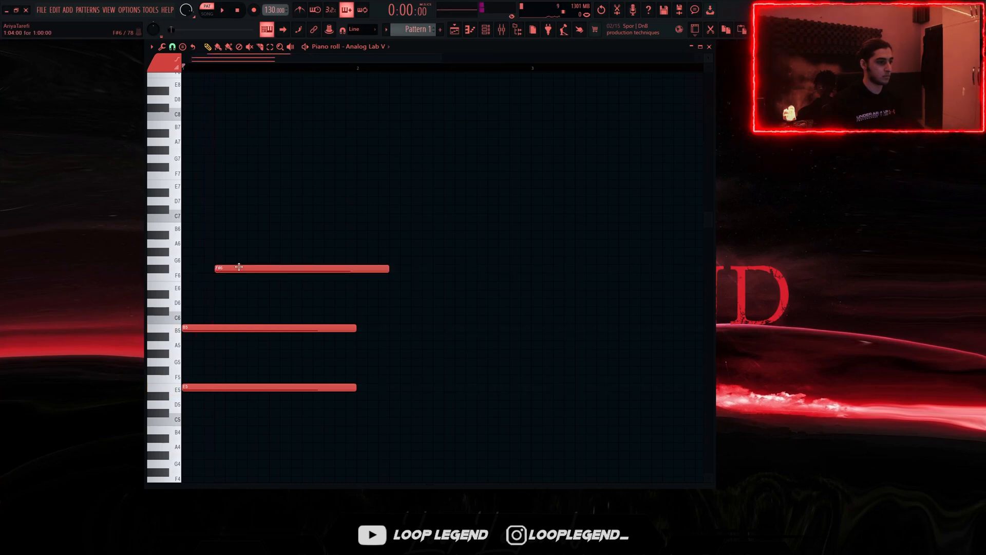
pyautogui.moveTo(264, 266); pyautogui.dragTo(193, 264)
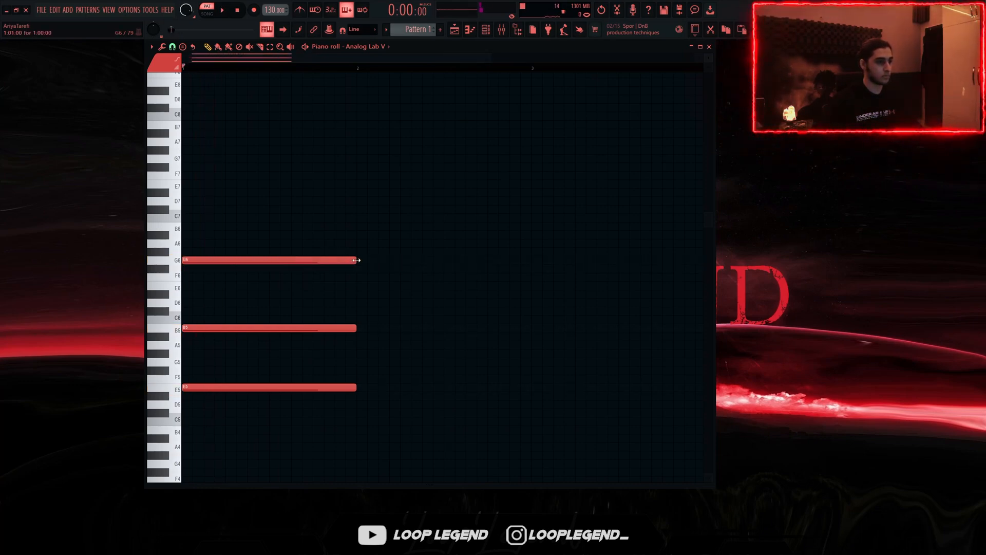
pyautogui.moveTo(356, 260); pyautogui.dragTo(161, 286)
pyautogui.hotkey('ctrl', 'b')
pyautogui.press('Delete')
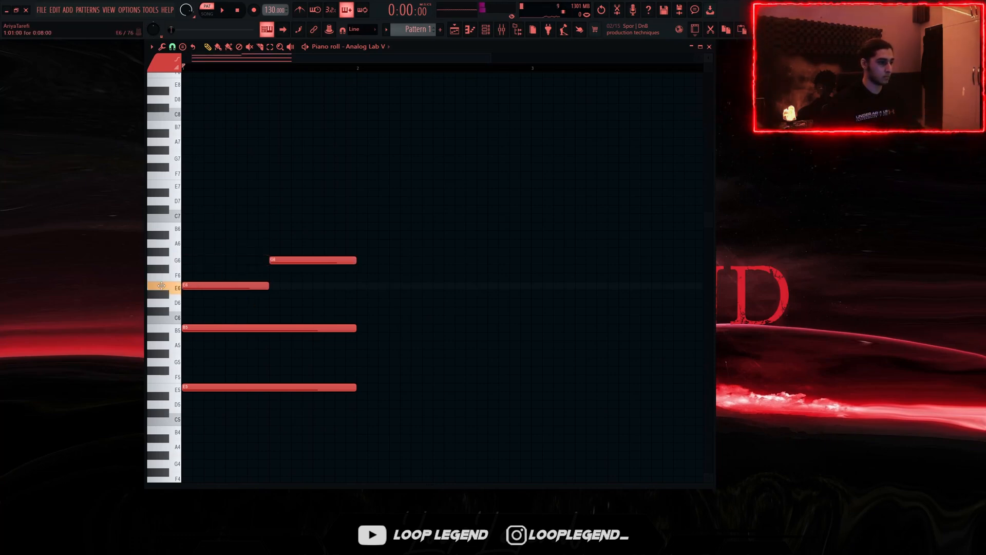
pyautogui.click(308, 277)
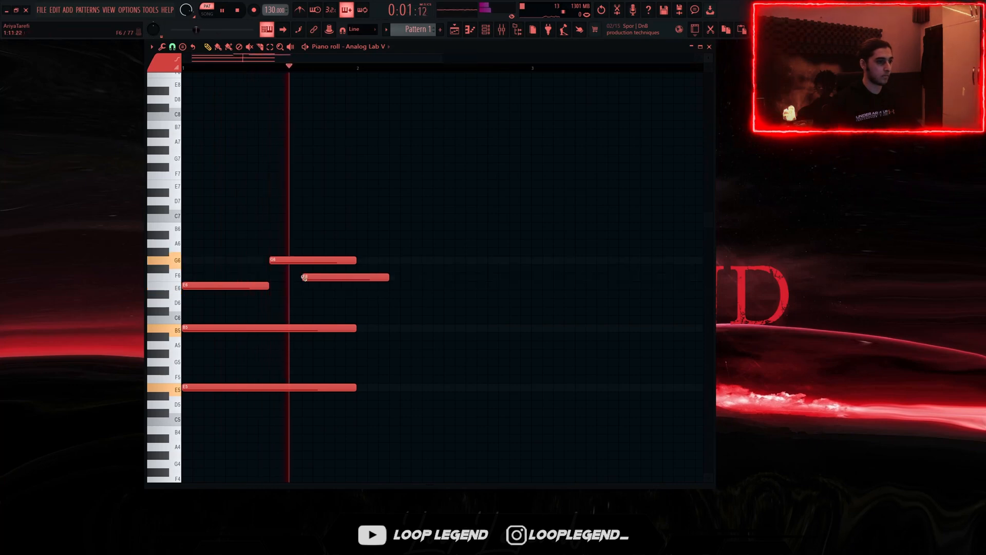
pyautogui.press('space')
pyautogui.moveTo(321, 277); pyautogui.dragTo(310, 267)
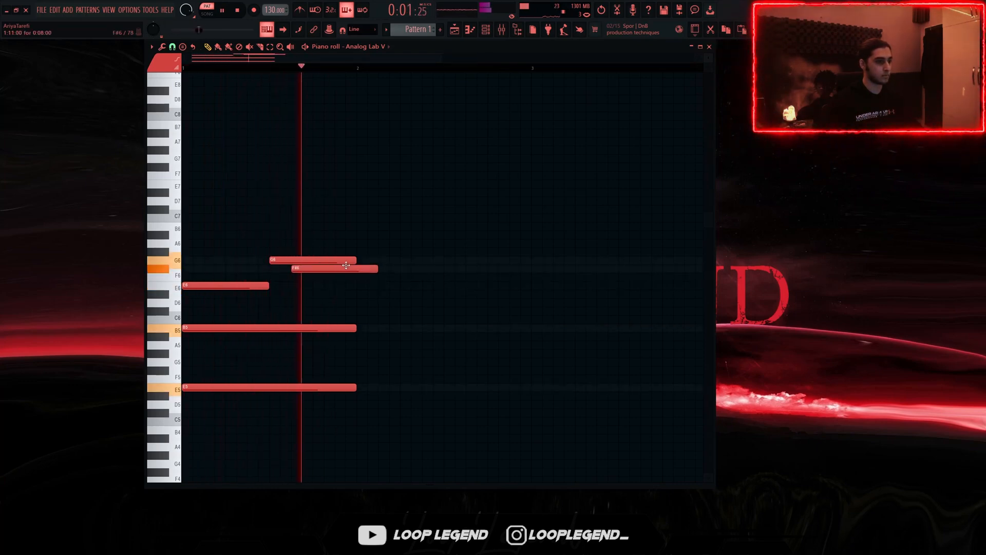
pyautogui.press('space')
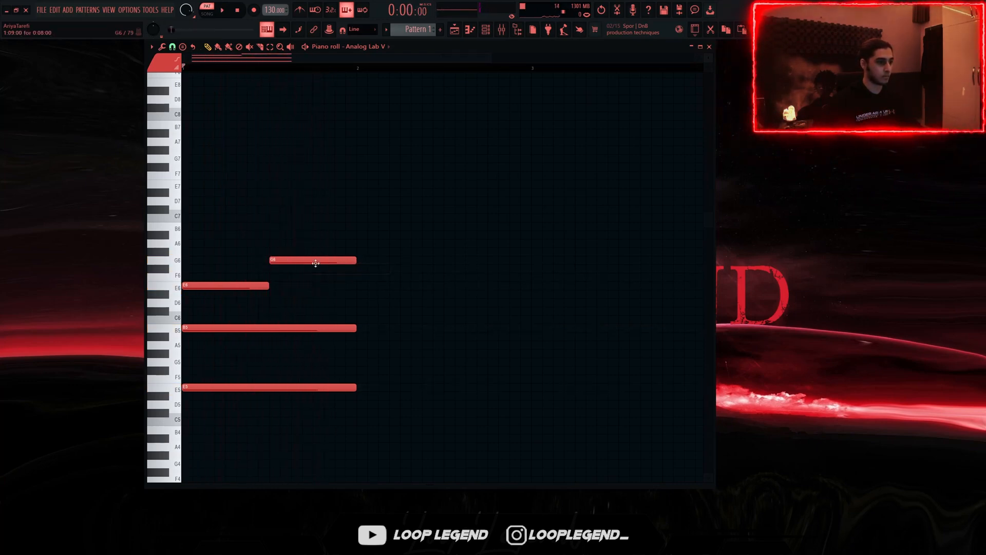
# - Add three very short notes, F#6, G6 and E6, leading into step 5 of bar 1, and play the pattern
pyautogui.scroll(3, 234, 275)
pyautogui.moveTo(232, 276); pyautogui.dragTo(233, 259)
pyautogui.hotkey('alt', 'shift')
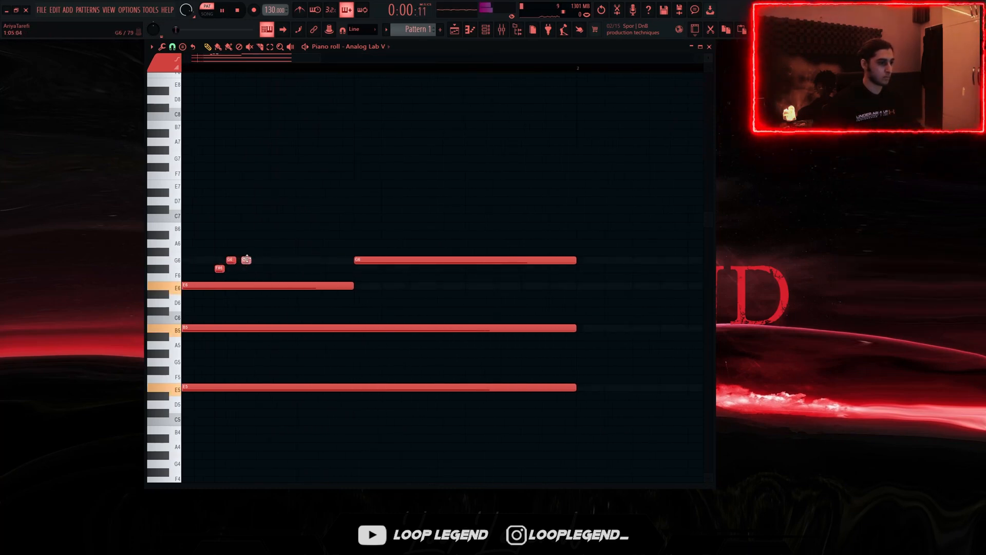
pyautogui.press('space')
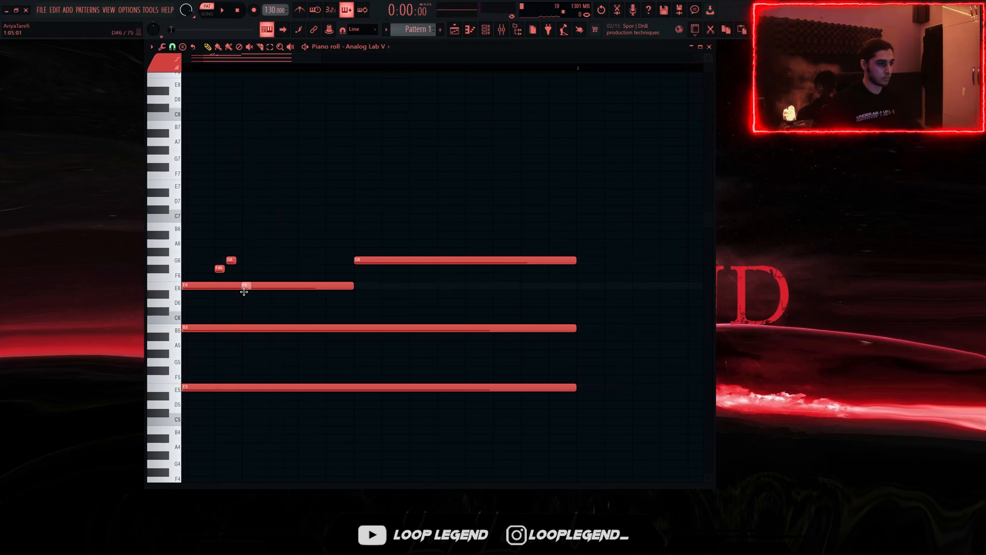
pyautogui.press('space')
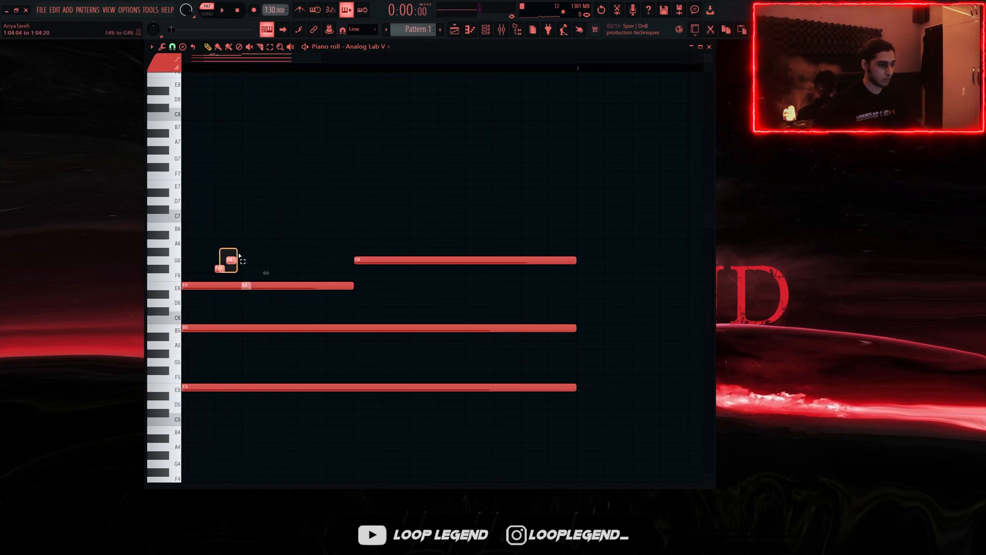
# - Copy the short three-note figure an octave up as F#7, G7 and E7, and repeat it twice more across bar 1
pyautogui.hotkey('ctrl', 'Up')
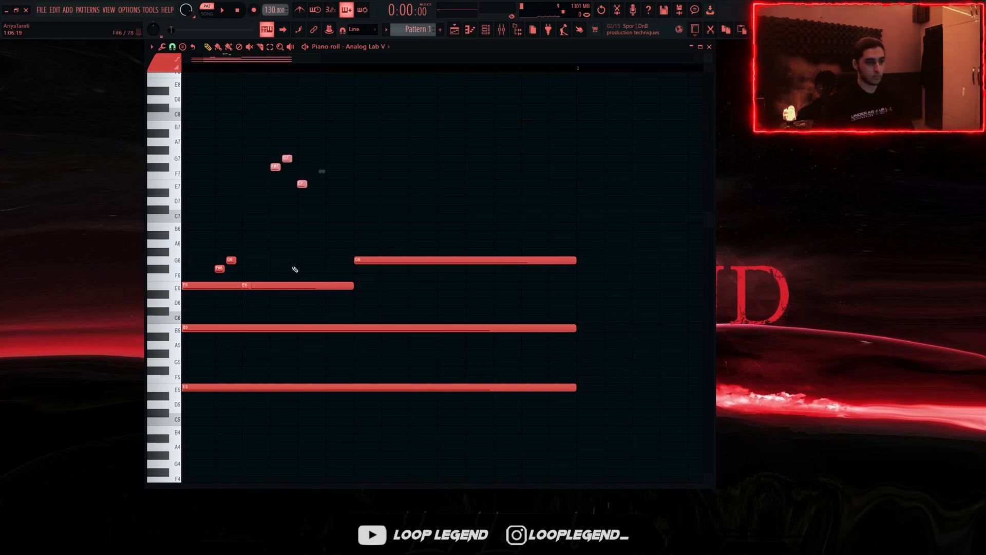
pyautogui.press('space')
pyautogui.press('space')
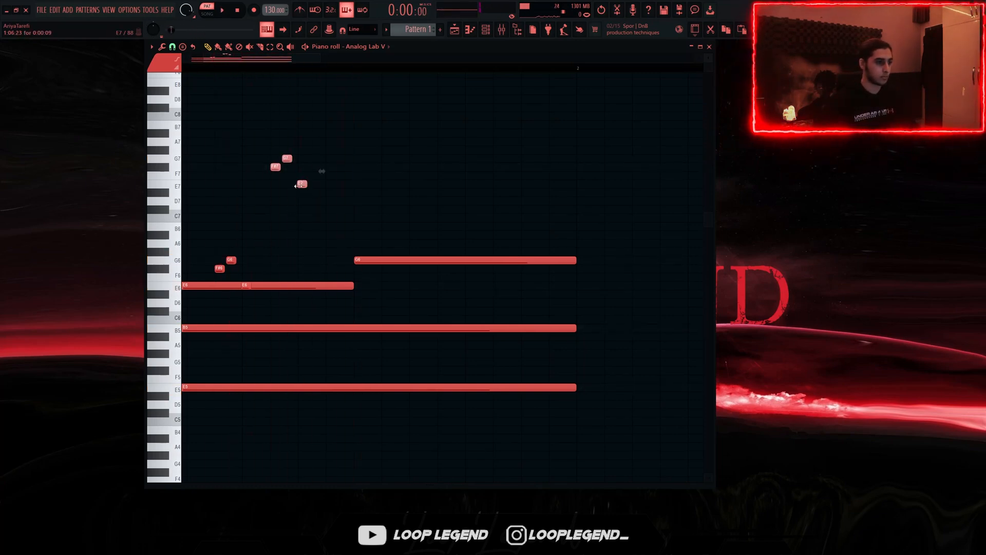
pyautogui.moveTo(370, 188)
pyautogui.mouseDown()
pyautogui.moveTo(382, 185)
pyautogui.moveTo(339, 184)
pyautogui.moveTo(378, 184)
pyautogui.mouseUp()
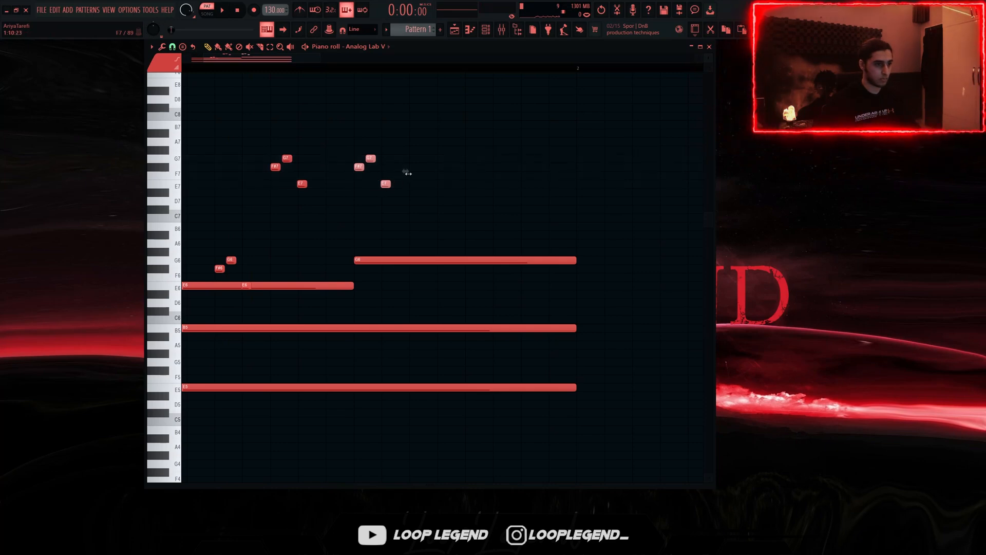
pyautogui.press('space')
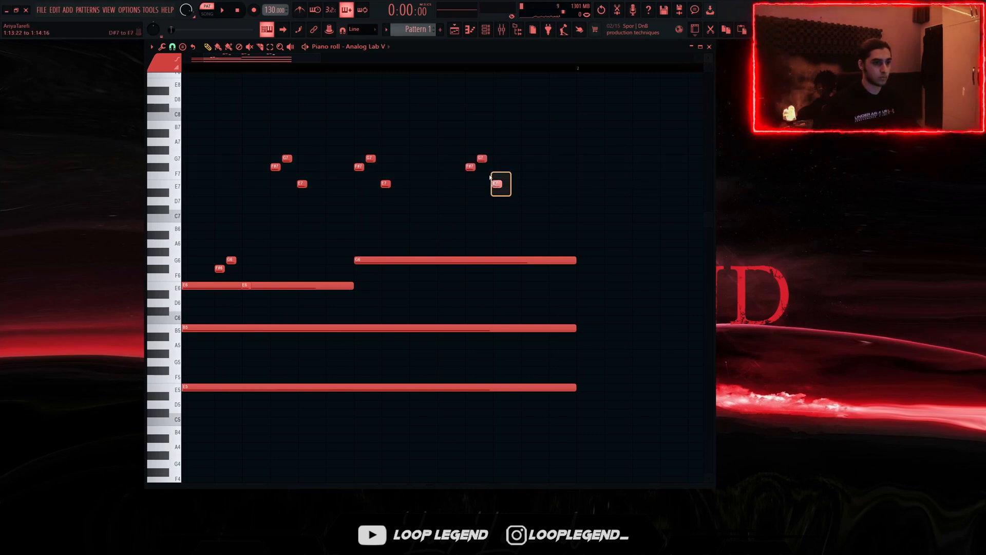
# - Spread out the last three-note figure by moving its G7 and E7 notes further along, and play the pattern
pyautogui.moveTo(485, 161); pyautogui.dragTo(527, 185)
pyautogui.click(518, 176)
pyautogui.rightClick(519, 175)
pyautogui.press('space')
pyautogui.press('space')
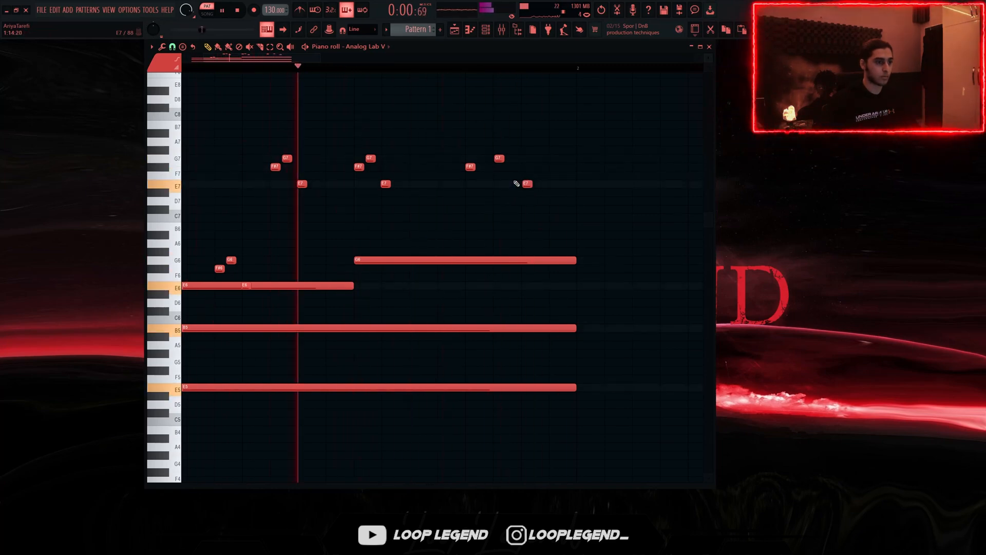
# - Transpose all notes of the pattern up one semitone and duplicate the bar into bar 2
pyautogui.hscroll(-2, 323, 226)
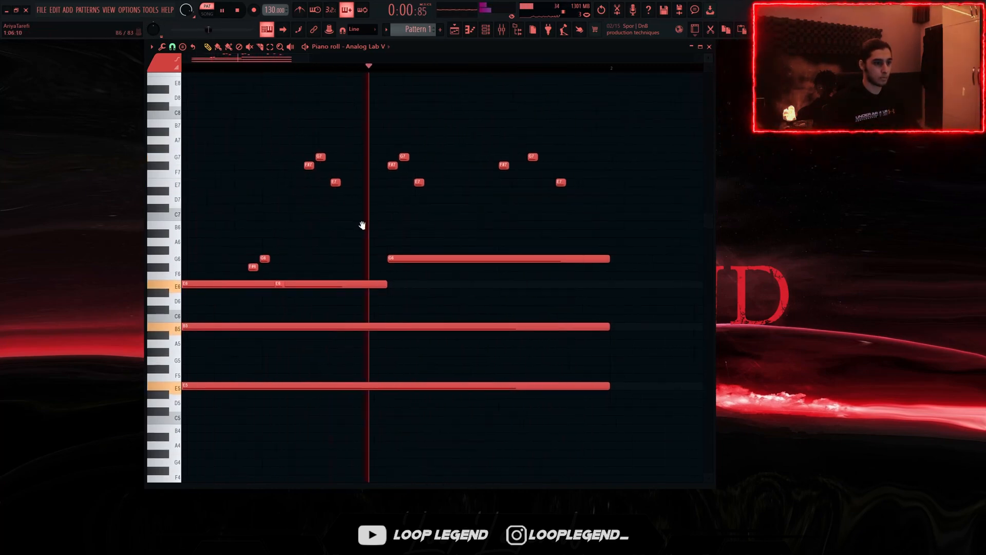
pyautogui.scroll(2, 427, 237)
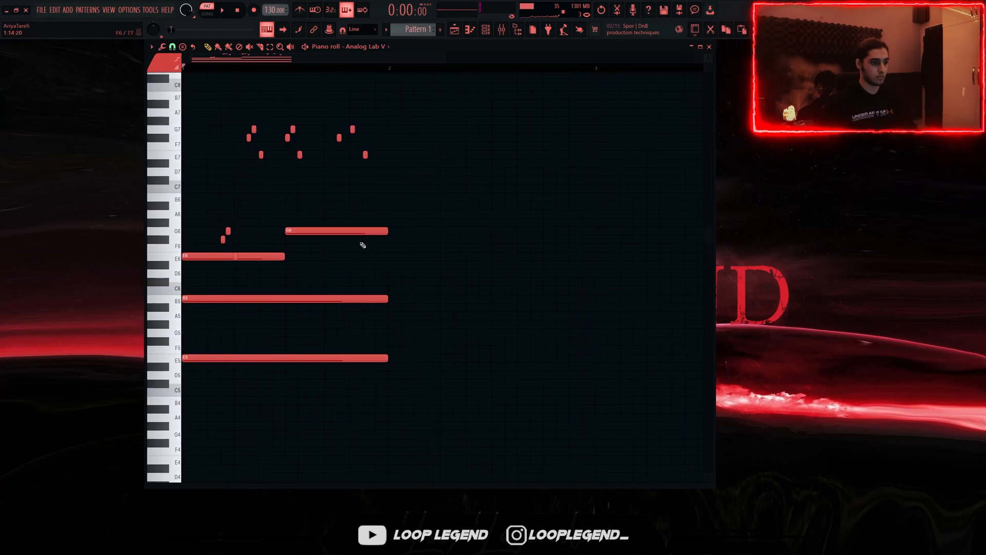
pyautogui.hotkey('shift', 'Up')
pyautogui.press('space')
pyautogui.scroll(4, 325, 282)
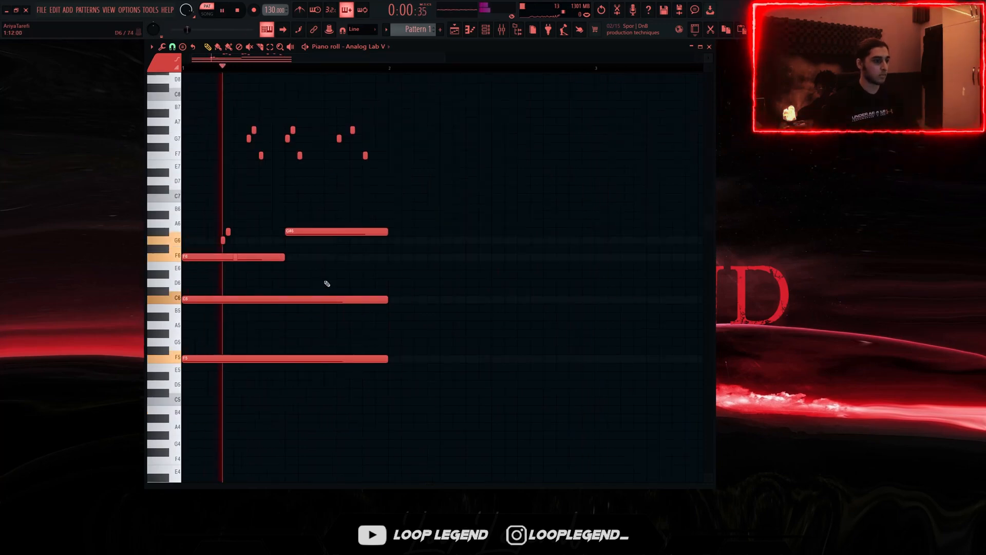
pyautogui.scroll(-2, 317, 293)
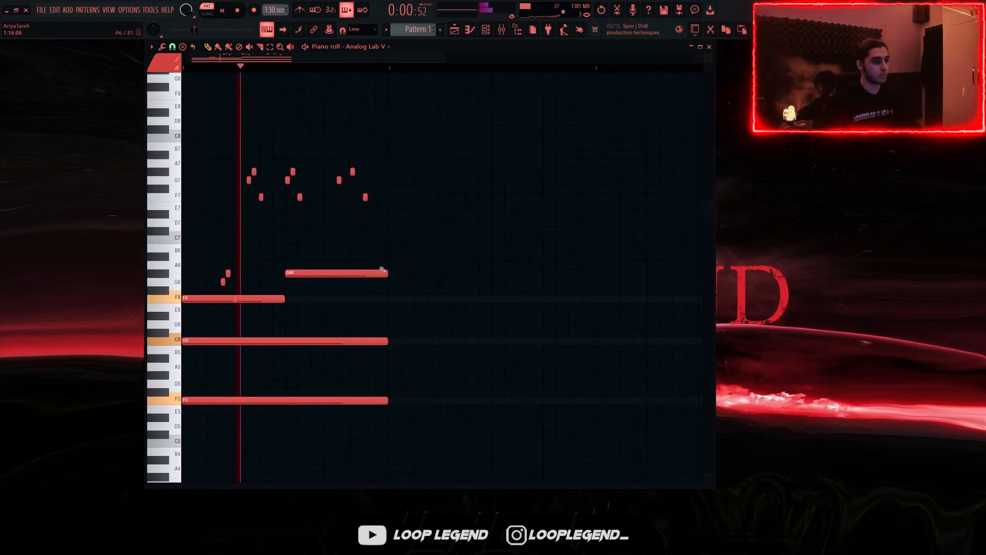
pyautogui.hotkey('ctrl', 'b')
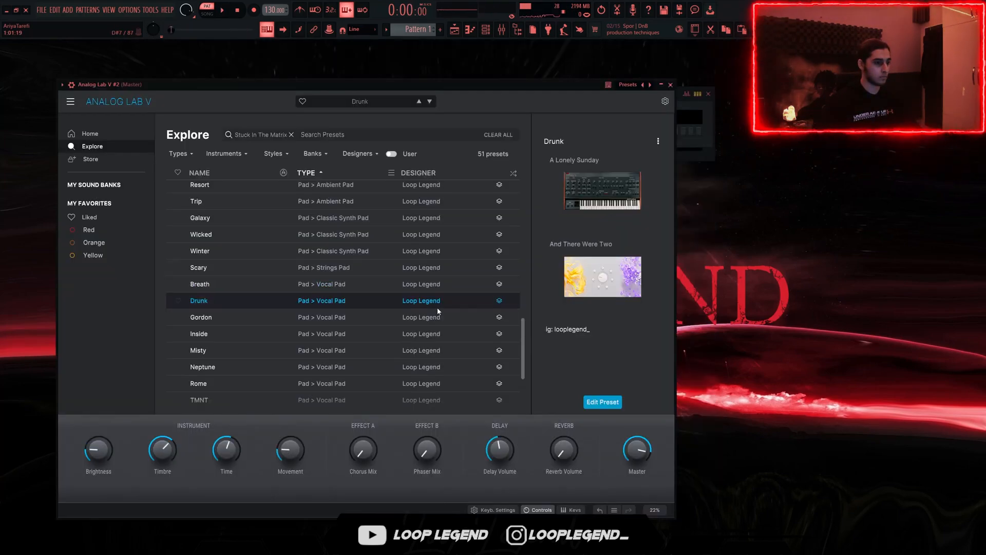
# - For Analog Lab V #2, enter two-step F7 and G#7 notes at step 5 of bar 1 and duplicate the pair directly after
pyautogui.scroll(-3, 389, 340)
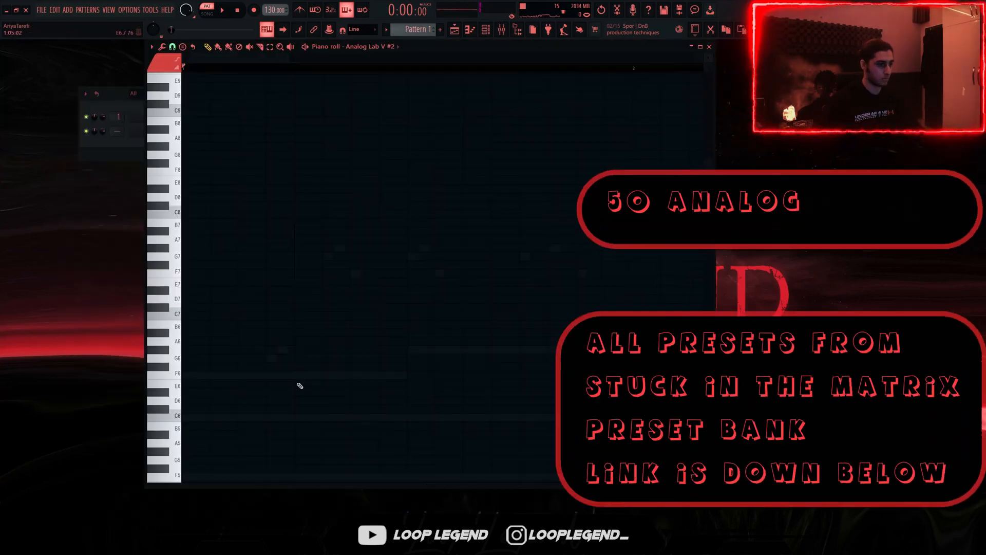
pyautogui.click(306, 349)
pyautogui.click(304, 374)
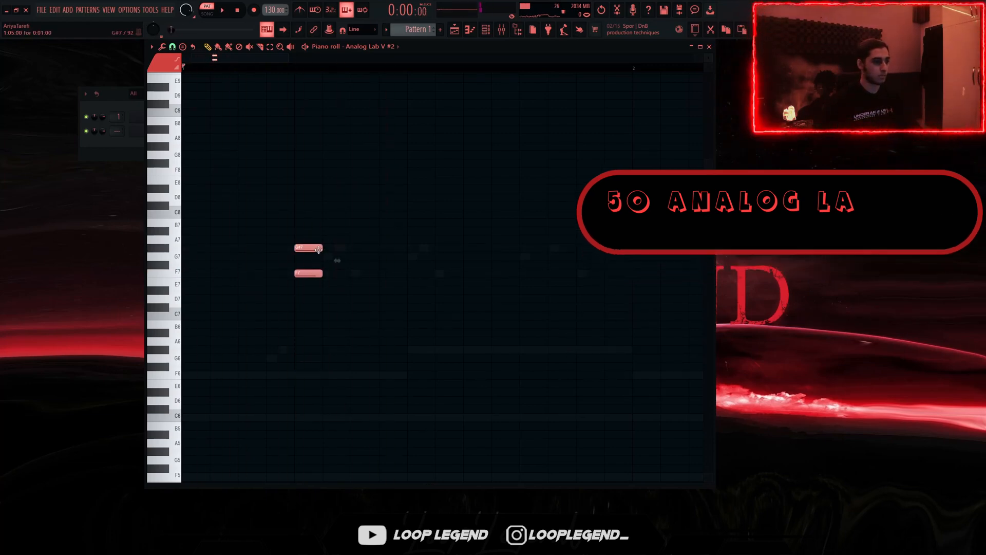
pyautogui.moveTo(320, 247); pyautogui.dragTo(344, 248)
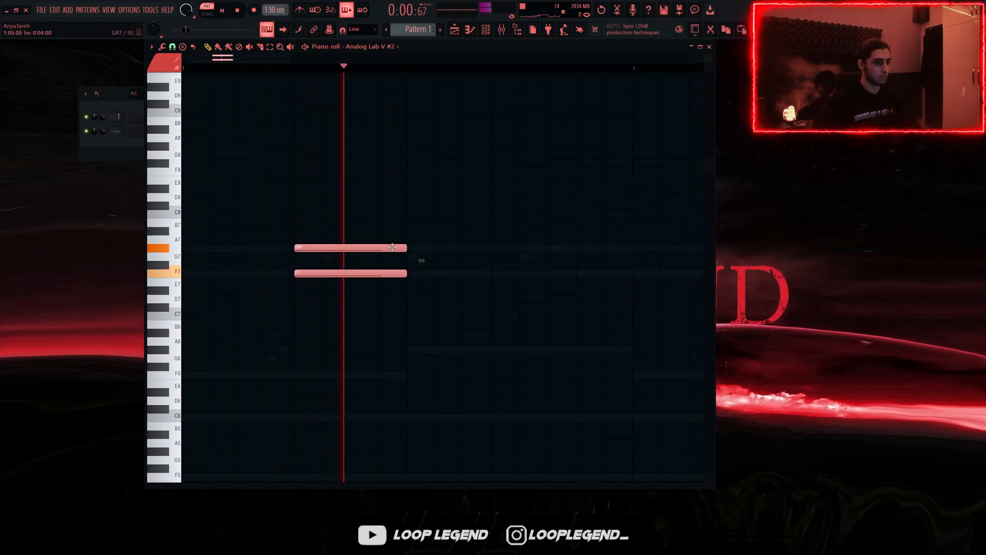
pyautogui.press('space')
pyautogui.moveTo(404, 245); pyautogui.dragTo(349, 256)
pyautogui.hotkey('ctrl', 'b')
pyautogui.scroll(-2, 351, 262)
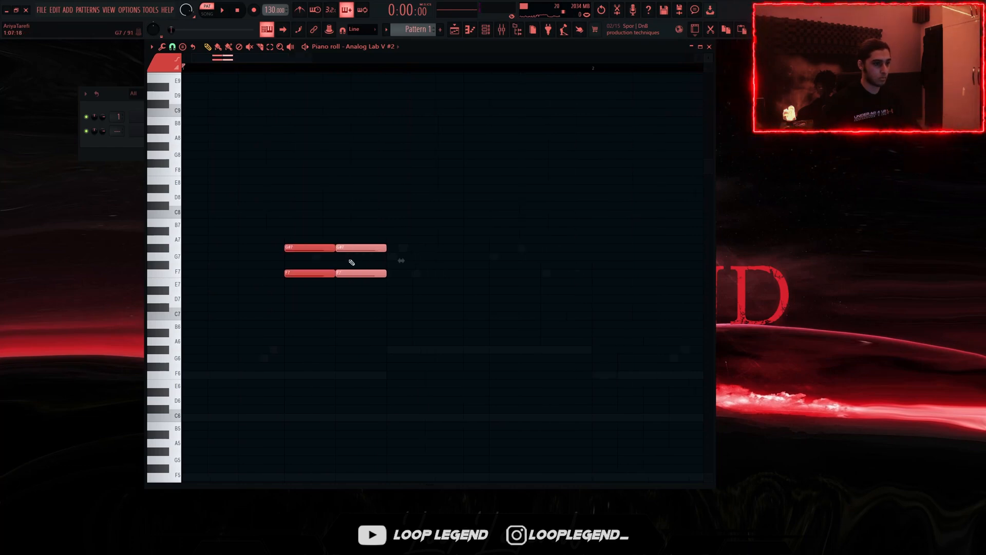
# - Repeat the F7 and G#7 pairs at steps 11 and 13 of bar 1, lowering the last G#7 to G7
pyautogui.moveTo(403, 316); pyautogui.dragTo(332, 299)
pyautogui.hotkey('ctrl', 'b')
pyautogui.moveTo(350, 333); pyautogui.dragTo(369, 316)
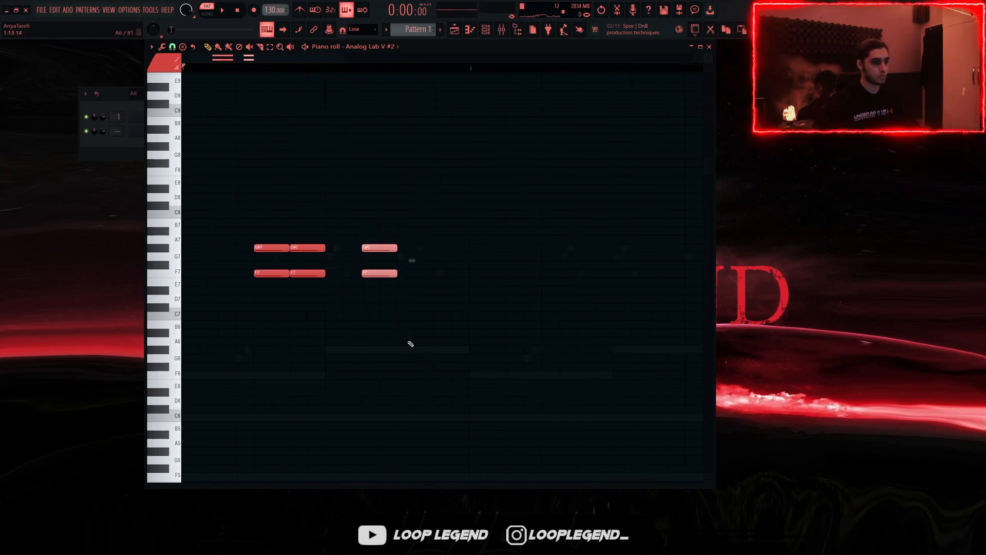
pyautogui.hotkey('ctrl', 'b')
pyautogui.moveTo(374, 268); pyautogui.dragTo(390, 256)
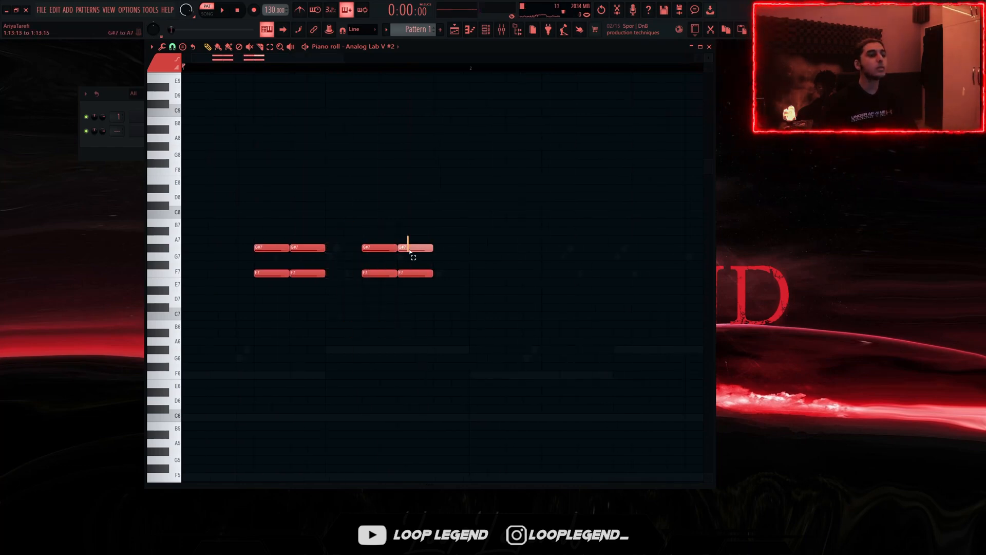
pyautogui.press('space')
pyautogui.scroll(-1, 273, 370)
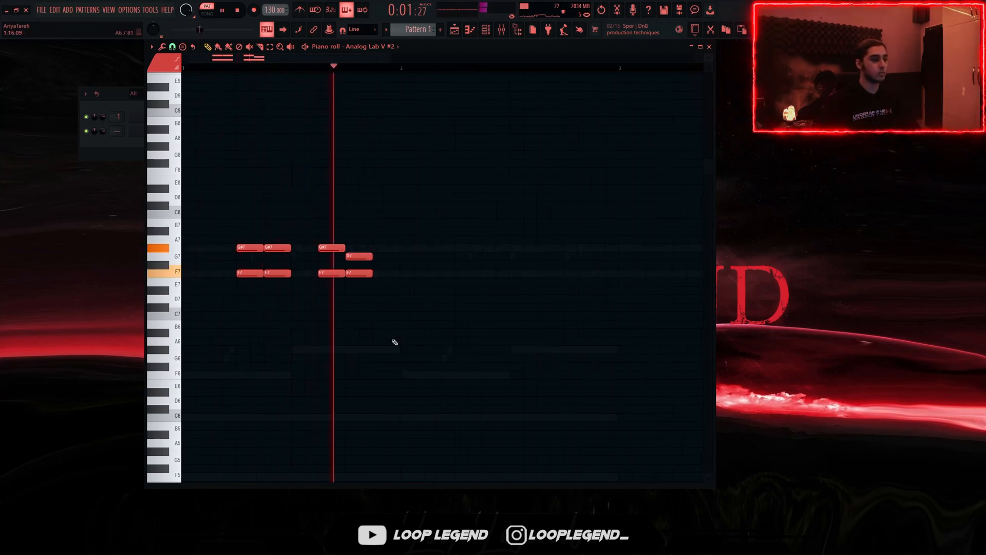
# - Select all of bar 1 and duplicate its chord notes into bar 2
pyautogui.moveTo(403, 66); pyautogui.dragTo(84, 157)
pyautogui.hotkey('ctrl', 'b')
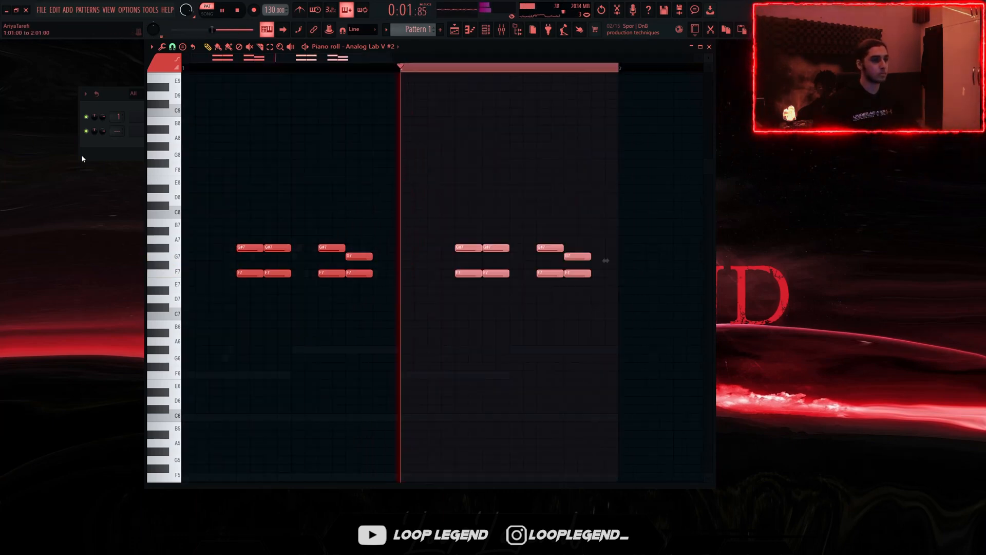
pyautogui.keyDown('ctrl'); pyautogui.click(240, 71); pyautogui.keyUp('ctrl')
pyautogui.press('space')
# - Add half-bar F5 bass notes across both bars and raise the second-half note of each bar an octave to F6
pyautogui.scroll(-3, 260, 230)
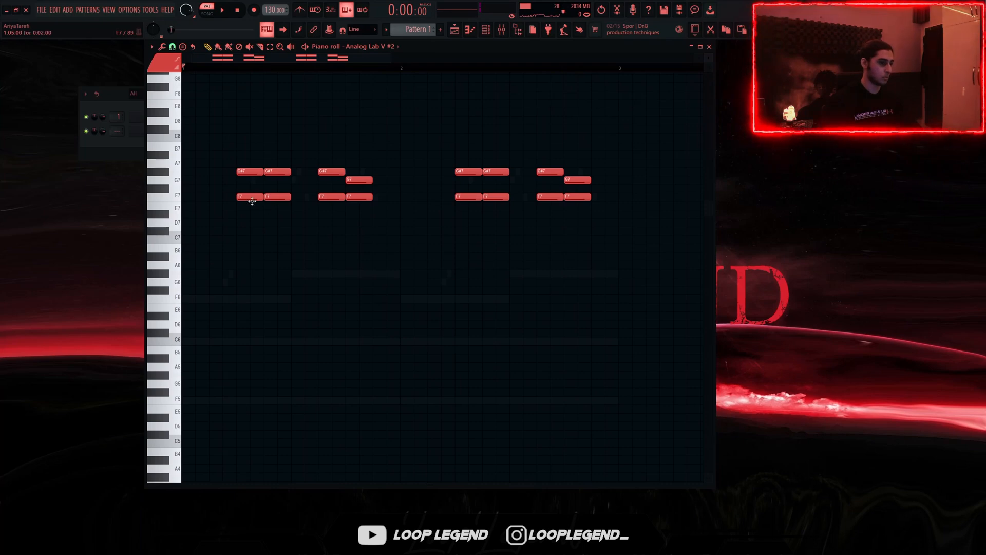
pyautogui.moveTo(187, 384); pyautogui.dragTo(184, 406)
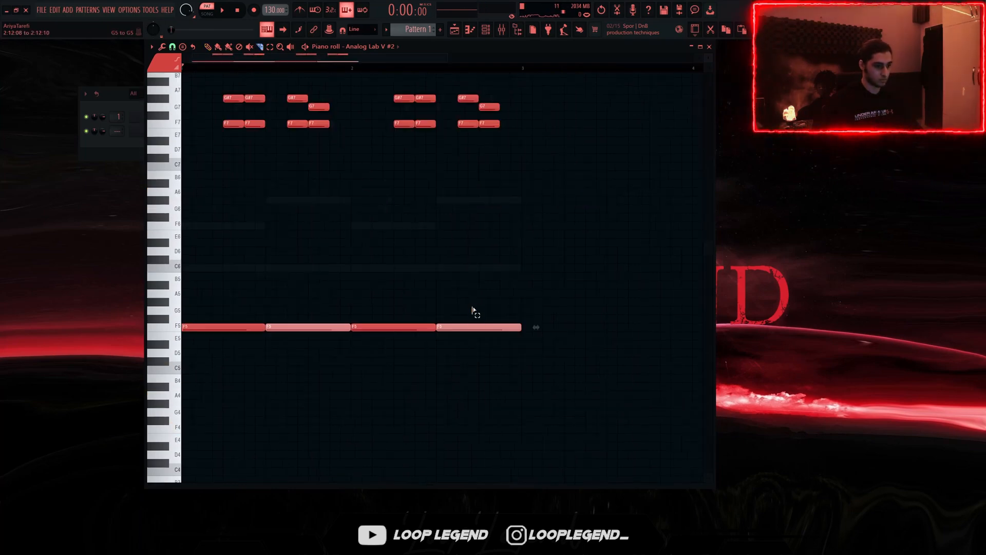
pyautogui.press('p')
pyautogui.hotkey('ctrl', 'Up')
pyautogui.press('space')
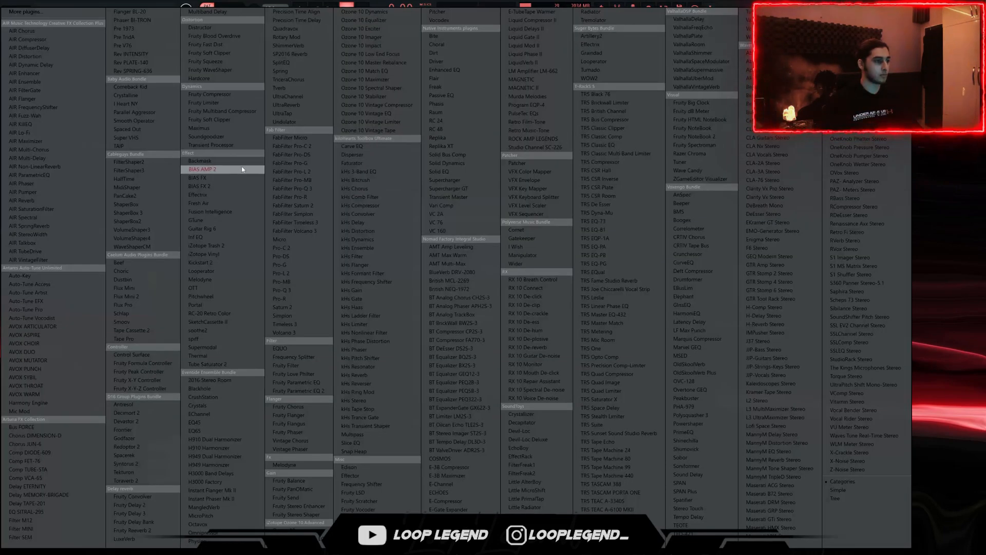
# - Load the Backmask effect on the Analog Lab V #2 mixer track
pyautogui.click(222, 162)
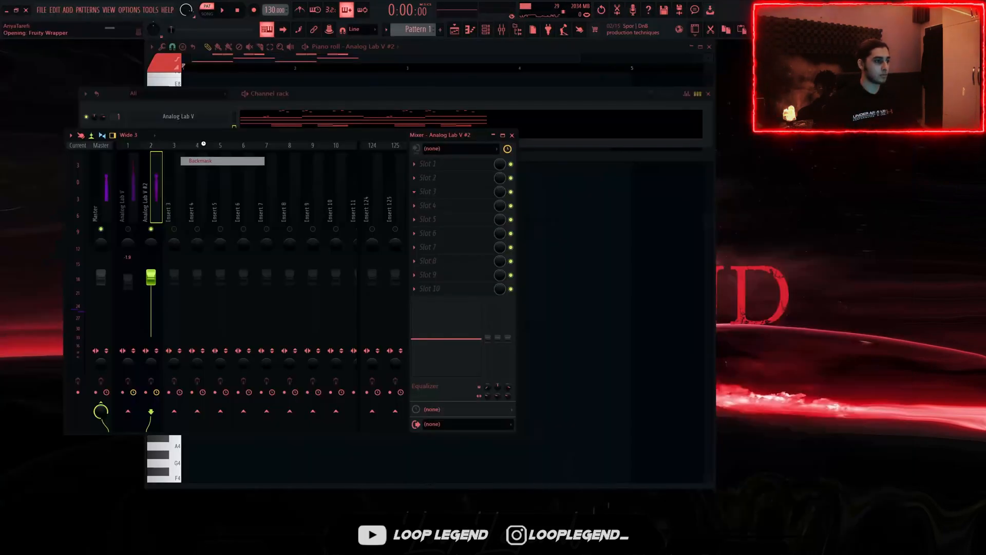
pyautogui.click(446, 192)
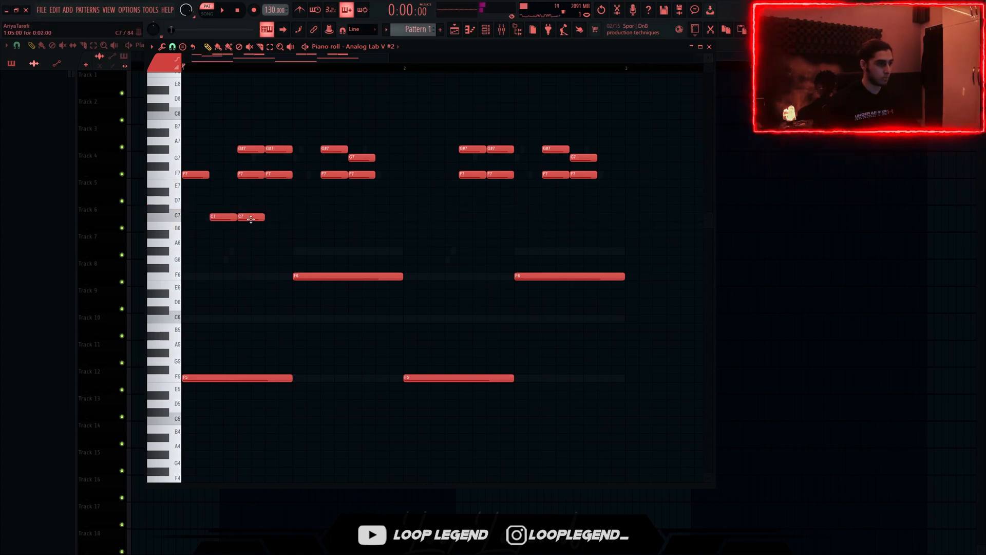
# - Complete the descending F7, C7 phrase with two-step G#6 and G6 notes, and copy it to bar 2 an octave higher
pyautogui.moveTo(247, 229); pyautogui.dragTo(411, 187)
pyautogui.click(268, 261)
pyautogui.press('space')
pyautogui.press('space')
pyautogui.press('space')
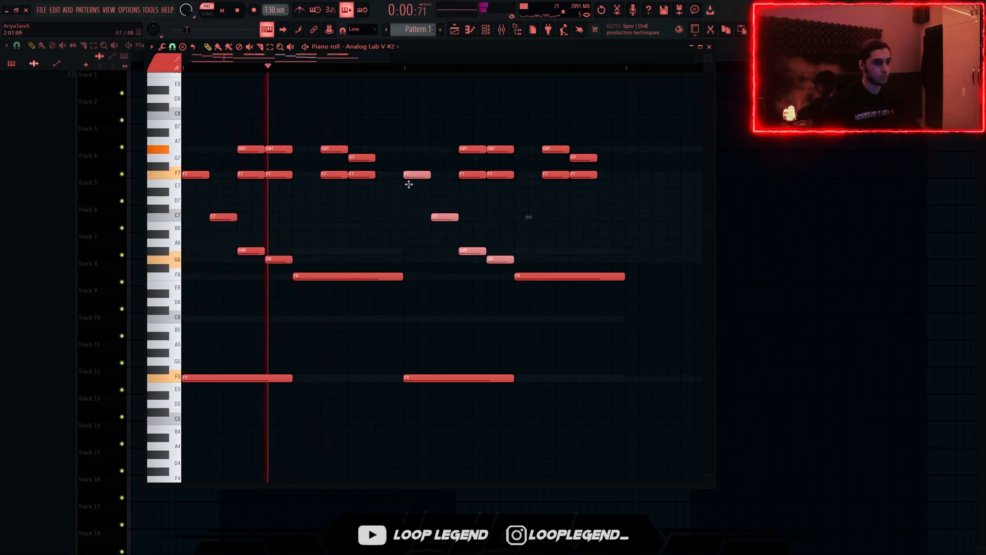
pyautogui.hotkey('ctrl', 'Up')
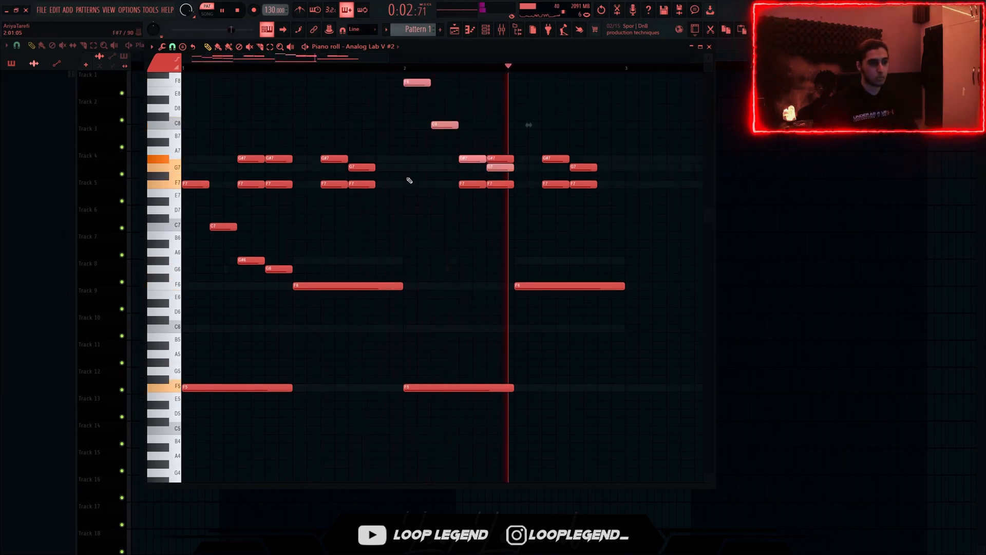
# - Duplicate the two-bar Analog Lab V #2 melody so that it fills four bars of Pattern 1
pyautogui.scroll(-2, 408, 187)
pyautogui.scroll(3, 427, 233)
pyautogui.scroll(-1, 434, 240)
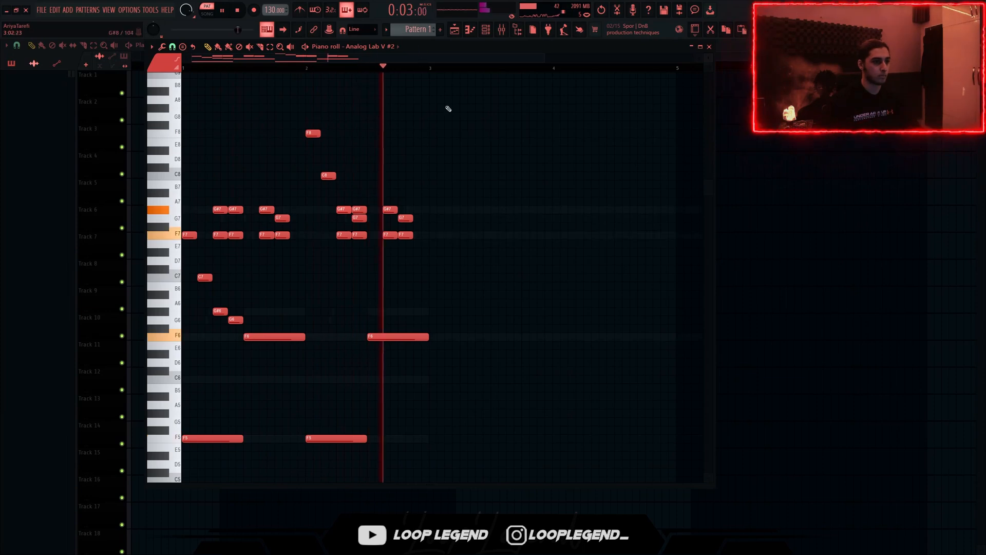
pyautogui.press('space')
pyautogui.hotkey('ctrl', 'b')
pyautogui.rightClick(420, 33)
pyautogui.click(420, 35)
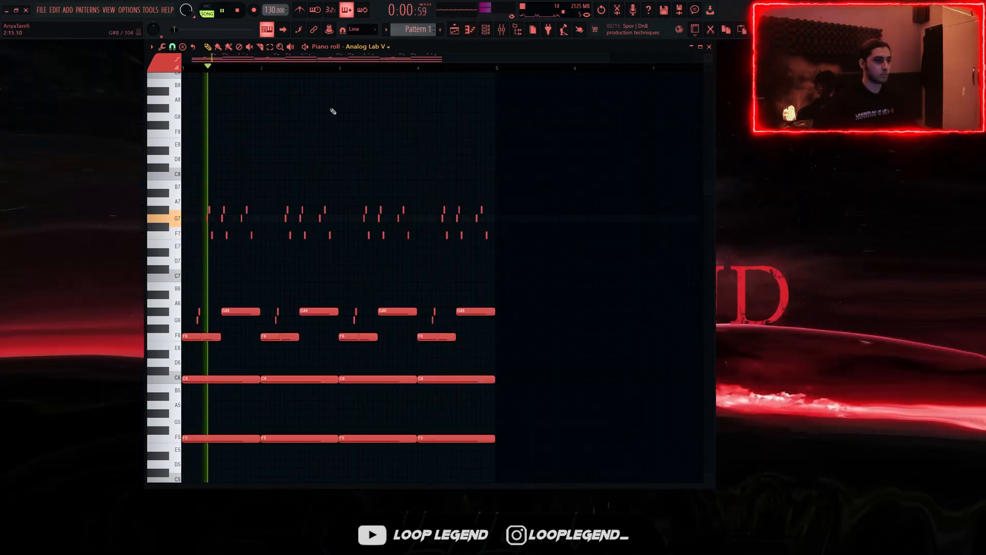
# - Raise all bar 4 notes above the C6 line in the Analog Lab V melody by one octave
pyautogui.scroll(-3, 495, 272)
pyautogui.keyDown('ctrl'); pyautogui.scroll(-3, 496, 271); pyautogui.keyUp('ctrl')
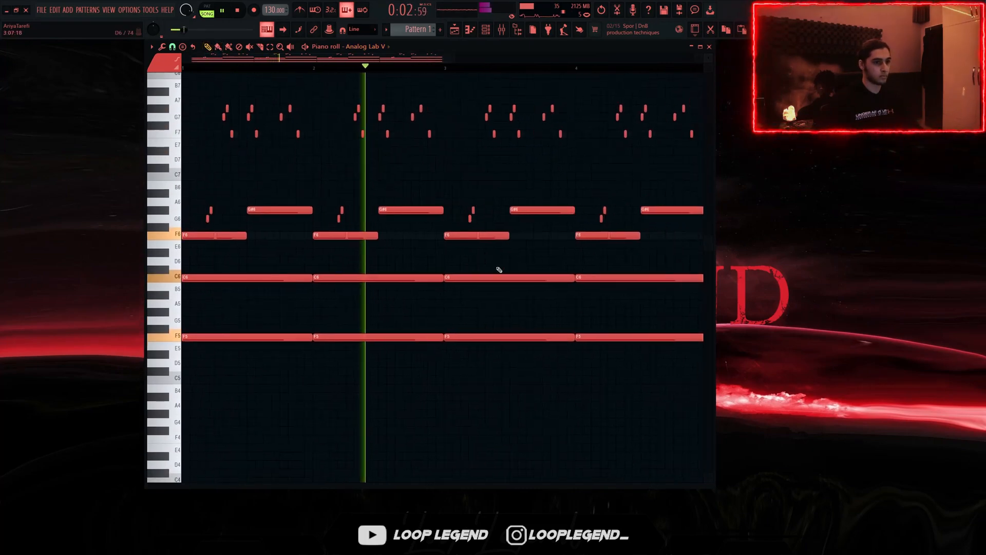
pyautogui.moveTo(581, 246); pyautogui.dragTo(466, 80)
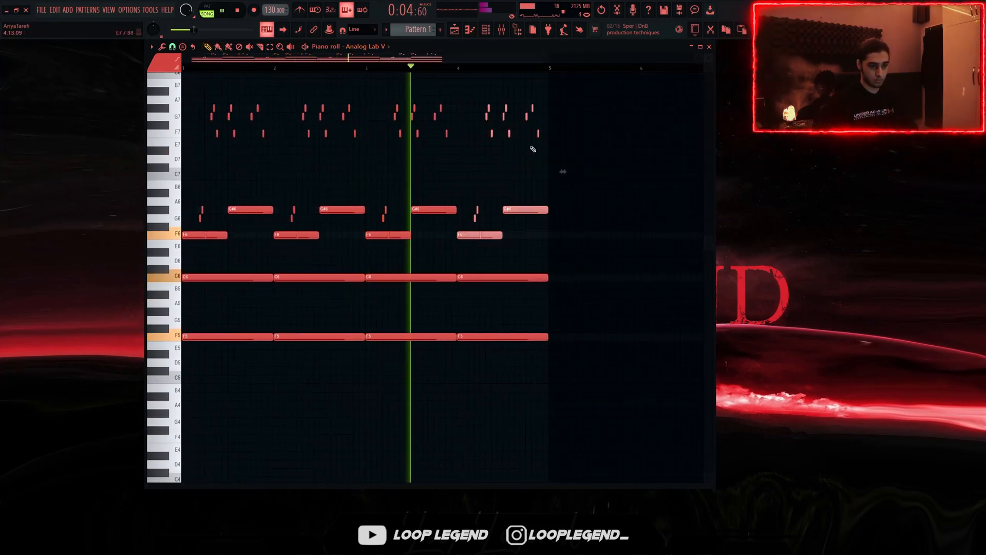
pyautogui.hotkey('ctrl', 'Up')
pyautogui.scroll(4, 534, 169)
pyautogui.scroll(-3, 539, 210)
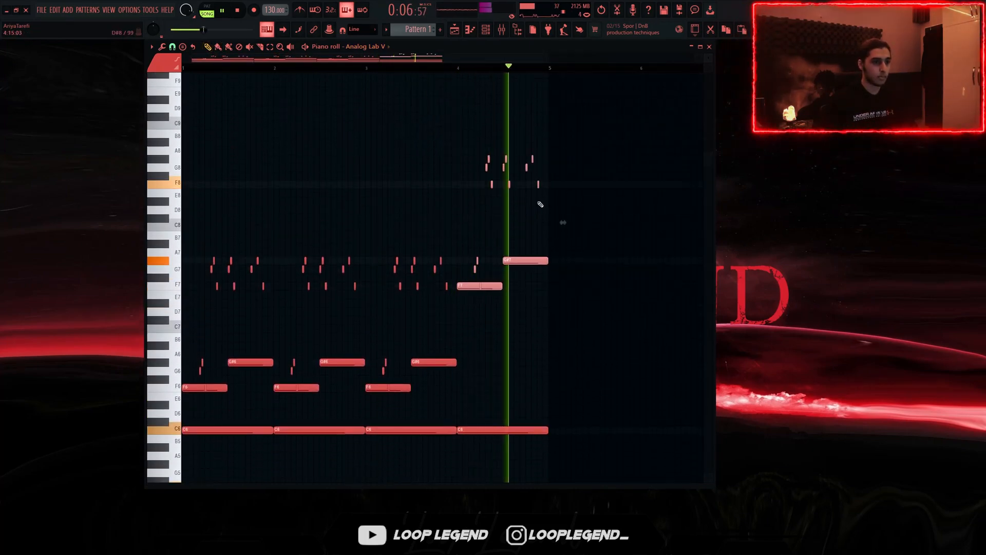
pyautogui.keyDown('ctrl'); pyautogui.scroll(-1, 537, 199); pyautogui.keyUp('ctrl')
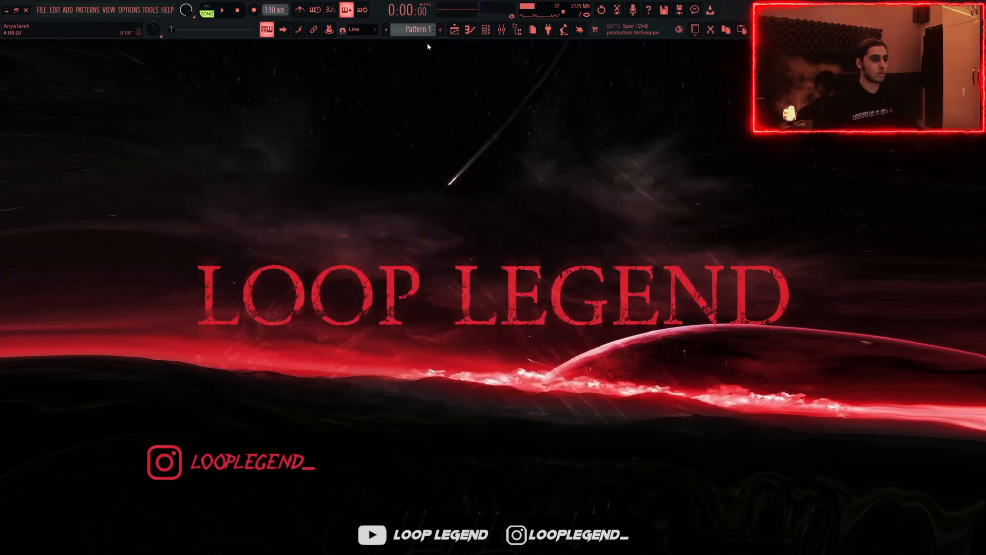
# - Render the pattern to audio and create an automation clip for the pitch of the Pattern 1 #2 audio clip
pyautogui.hotkey('ctrl', 'alt', 'c')
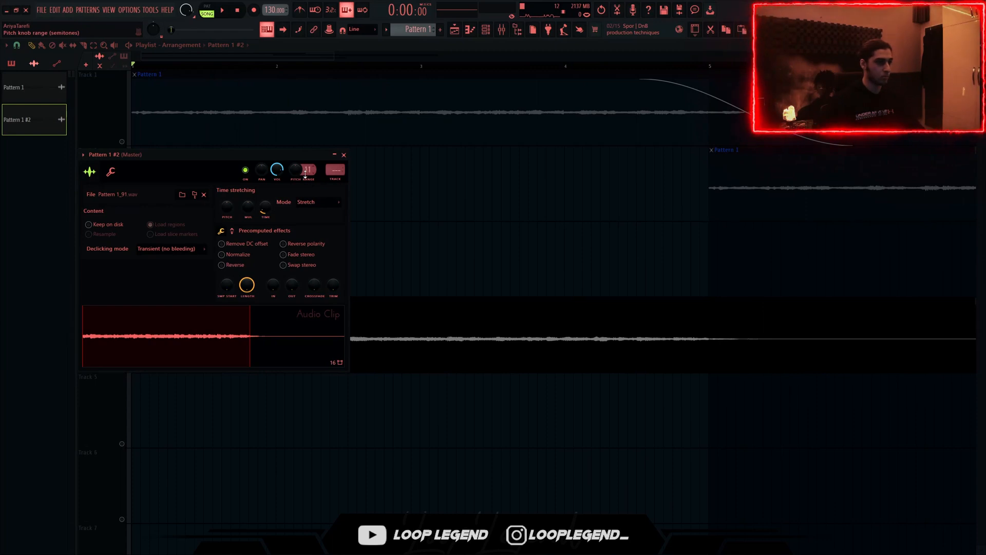
pyautogui.rightClick(298, 172)
pyautogui.click(328, 238)
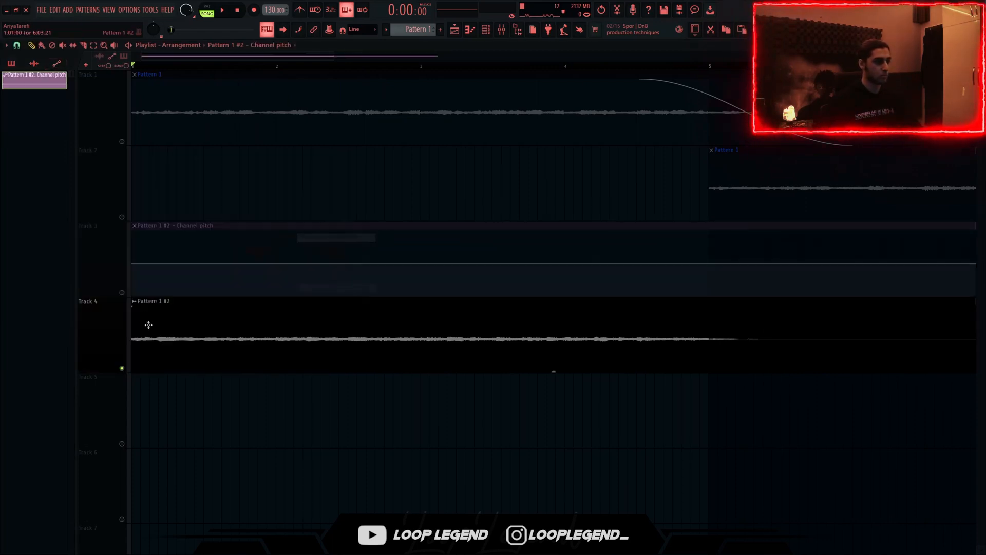
# - Shape the channel pitch automation as a smooth curve rising from its minimum to the centre over about the first half bar
pyautogui.click(126, 290)
pyautogui.click(126, 290)
pyautogui.rightClick(213, 261)
pyautogui.moveTo(133, 263); pyautogui.dragTo(172, 270)
pyautogui.rightClick(214, 261)
pyautogui.click(242, 410)
pyautogui.press('space')
pyautogui.press('space')
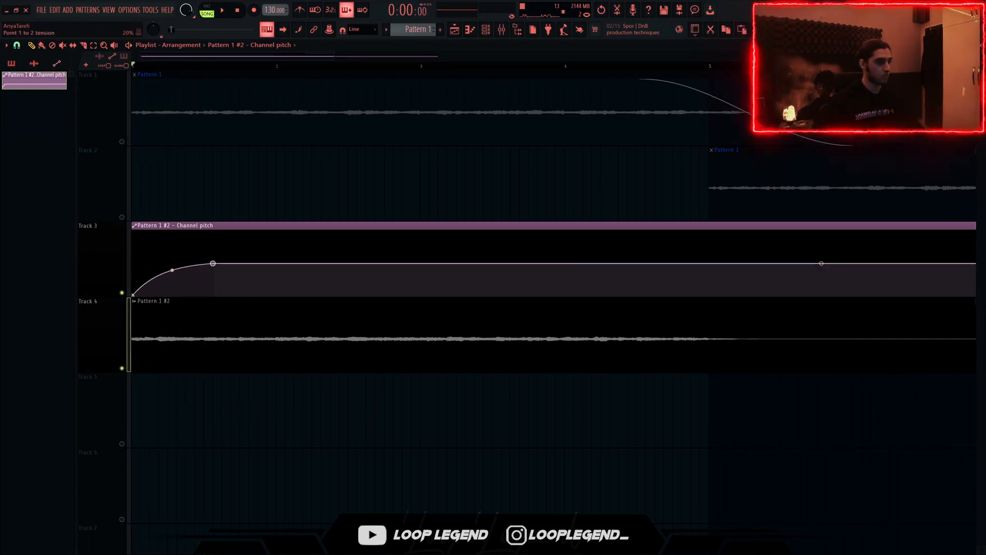
pyautogui.press('space')
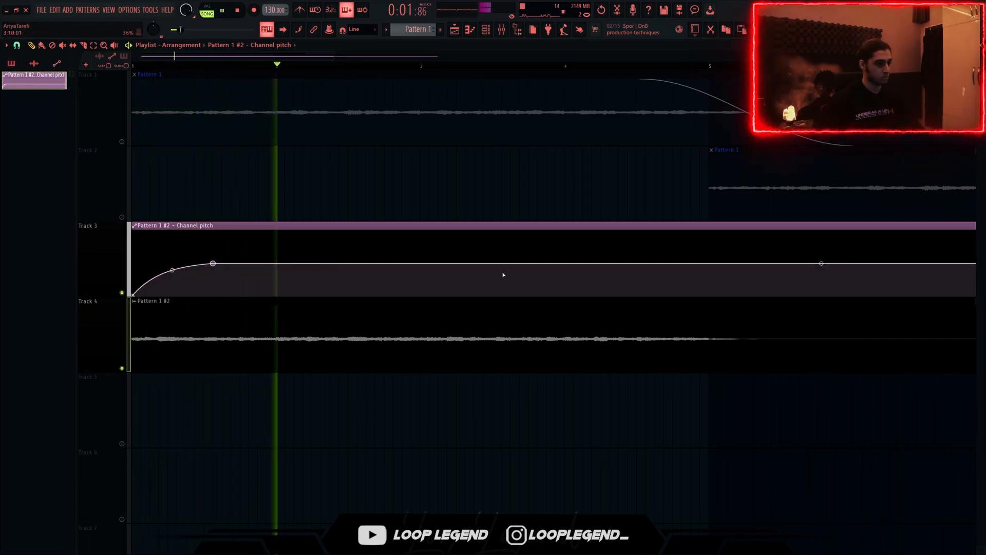
# - Load the Lazer bass preset in Analog Lab V #3 and extend the F4 note in Pattern 3 to one bar
pyautogui.scroll(-2, 503, 275)
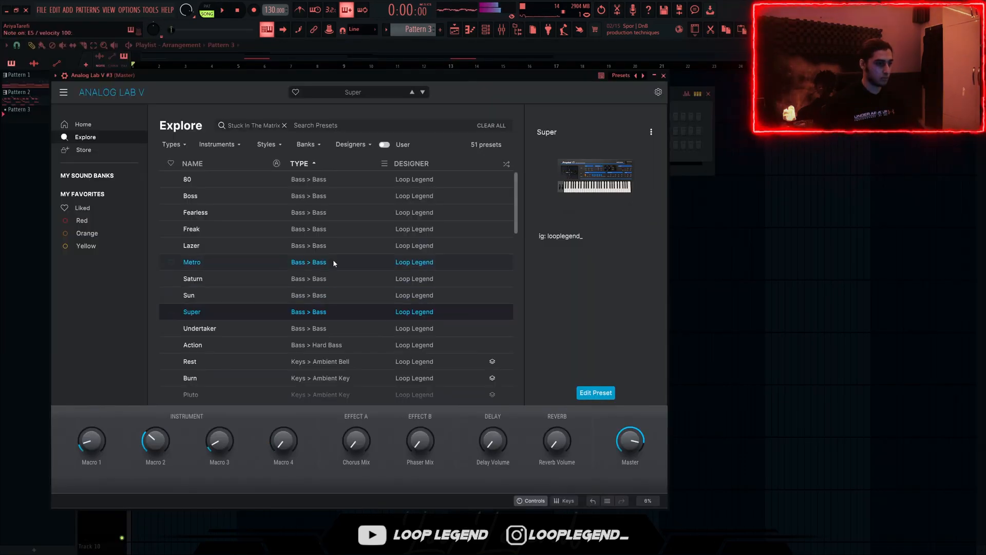
pyautogui.click(327, 245)
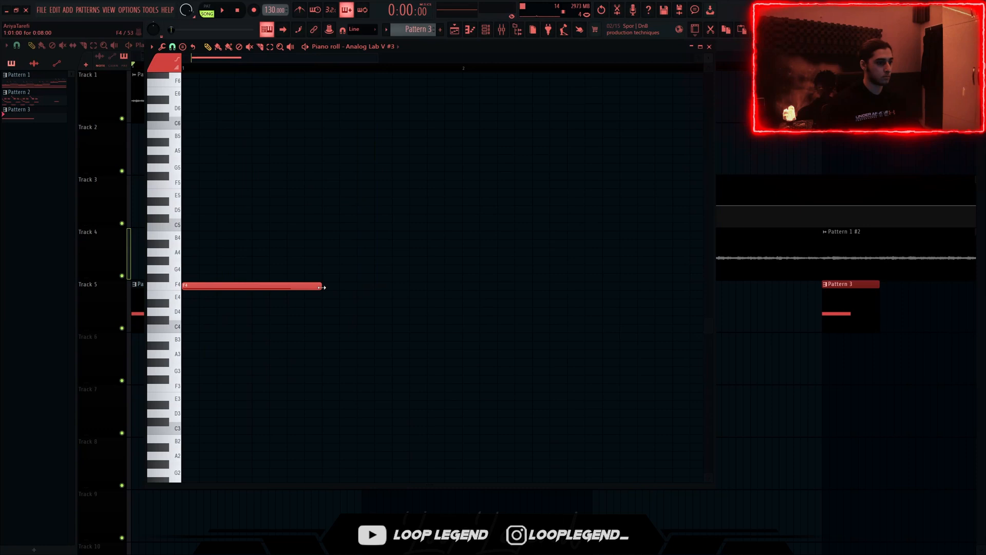
pyautogui.moveTo(327, 288); pyautogui.dragTo(500, 297)
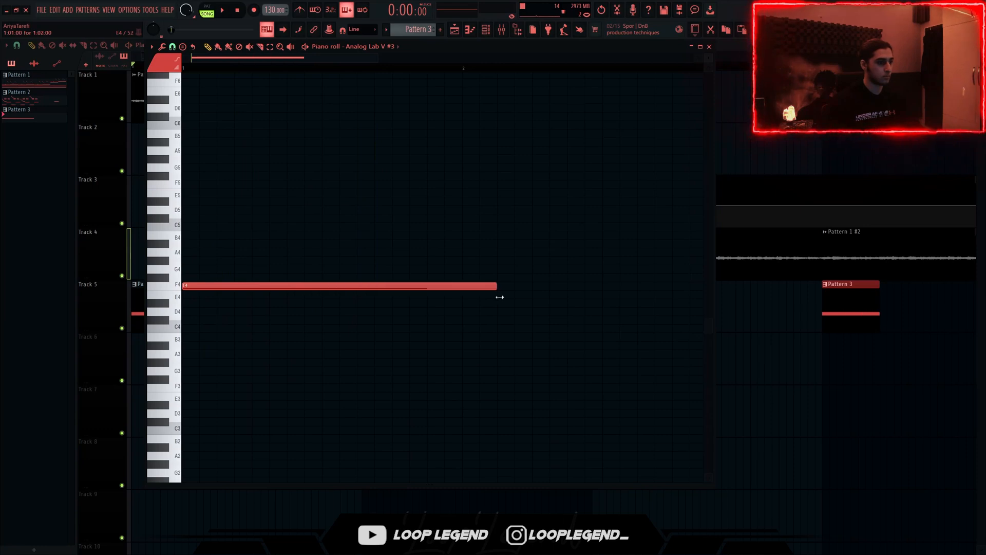
# - Add a four-step G#4 note above the F4 note in the last quarter of bar 1
pyautogui.moveTo(331, 271); pyautogui.dragTo(335, 259)
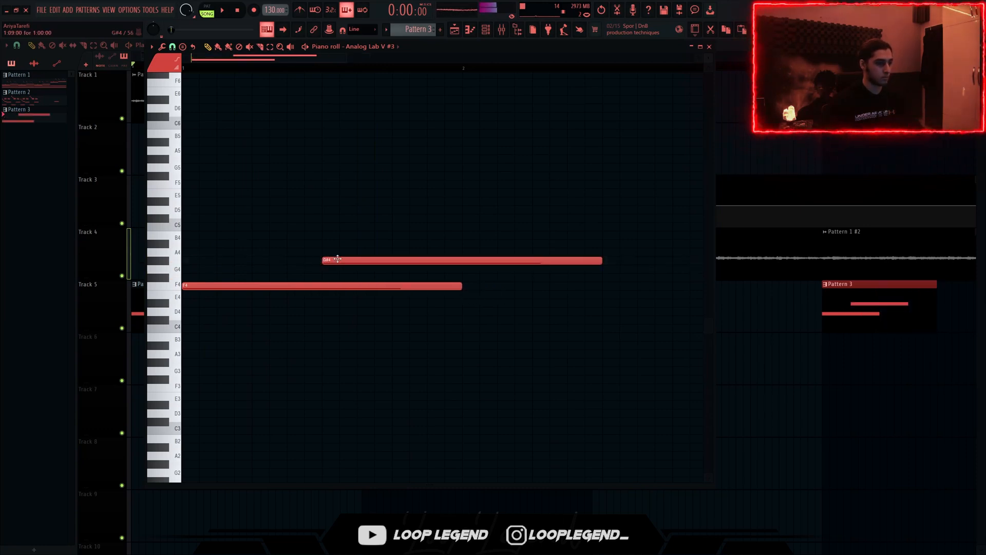
pyautogui.press('space')
pyautogui.moveTo(594, 262); pyautogui.dragTo(392, 262)
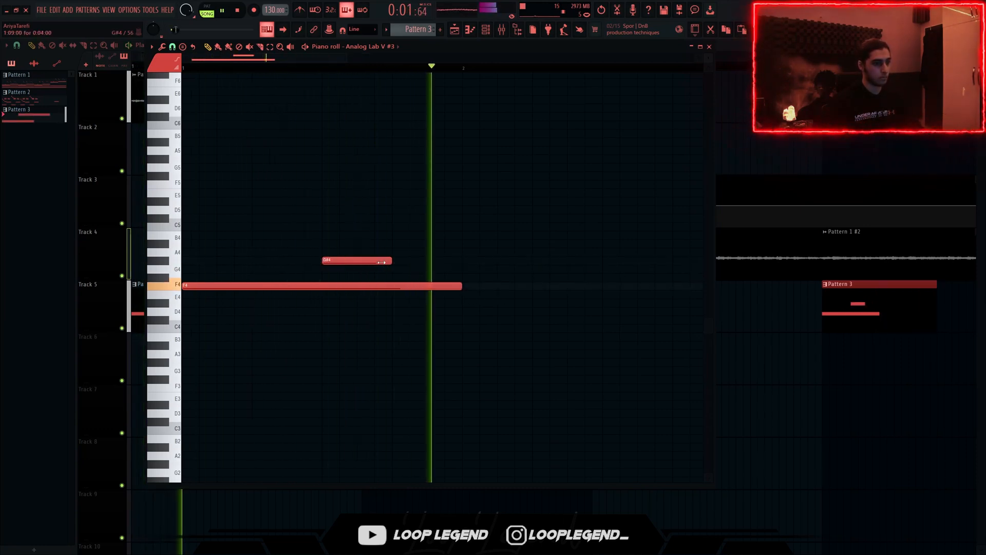
pyautogui.press('space')
pyautogui.press('space')
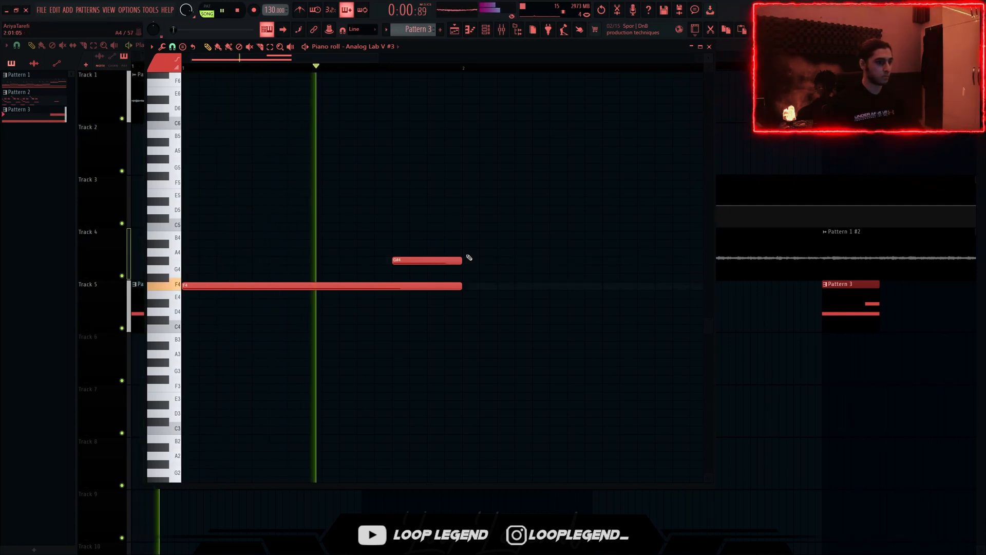
# - Duplicate the bar 1 notes into bar 2 and add a half-bar C#5 followed by a quarter-bar C5 above them
pyautogui.hotkey('ctrl', 'b')
pyautogui.hscroll(2, 467, 214)
pyautogui.click(391, 236)
pyautogui.press('space')
pyautogui.moveTo(390, 237); pyautogui.dragTo(398, 219)
pyautogui.press('space')
pyautogui.scroll(-2, 371, 227)
pyautogui.press('space')
pyautogui.click(406, 225)
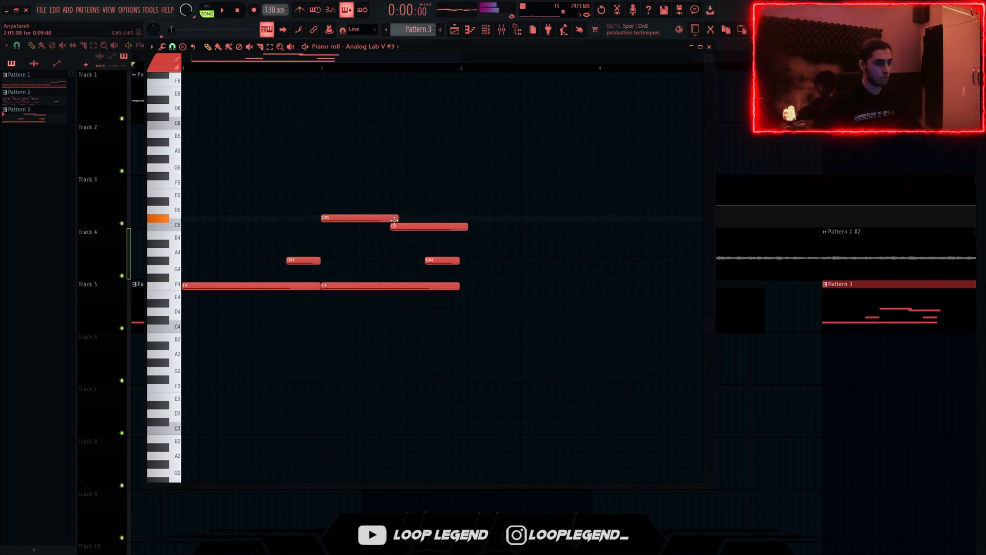
pyautogui.press('space')
pyautogui.moveTo(467, 227); pyautogui.dragTo(422, 228)
pyautogui.scroll(3, 302, 248)
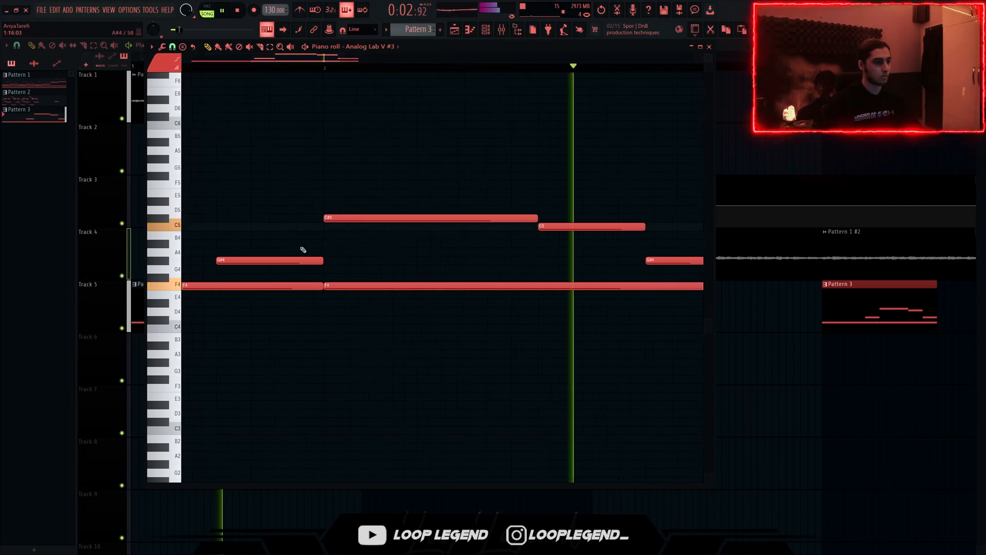
# - Delete the F4 note in bar 2 and lengthen the bar 1 F4 note across both bars
pyautogui.scroll(-4, 302, 249)
pyautogui.rightClick(308, 288)
pyautogui.moveTo(299, 289); pyautogui.dragTo(340, 291)
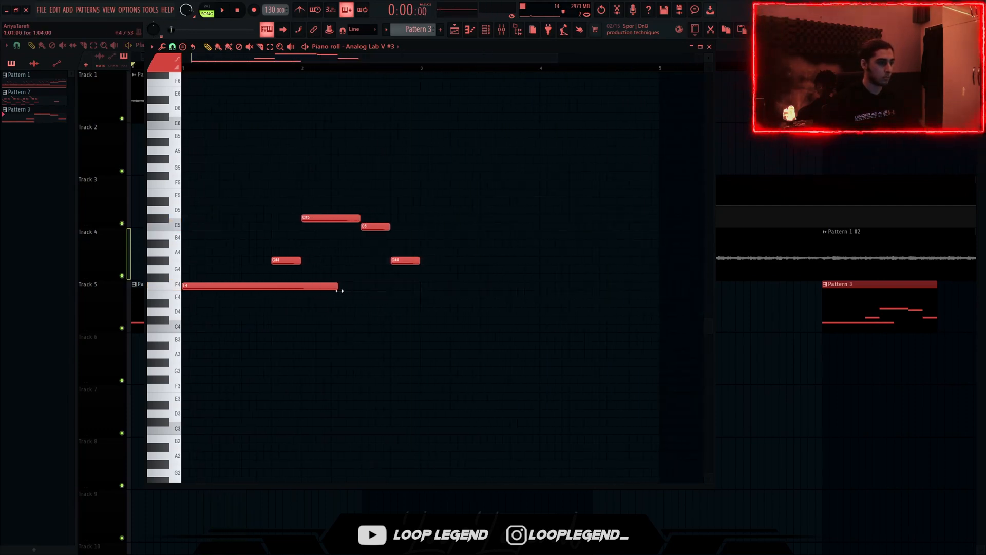
pyautogui.press('space')
pyautogui.scroll(1, 214, 324)
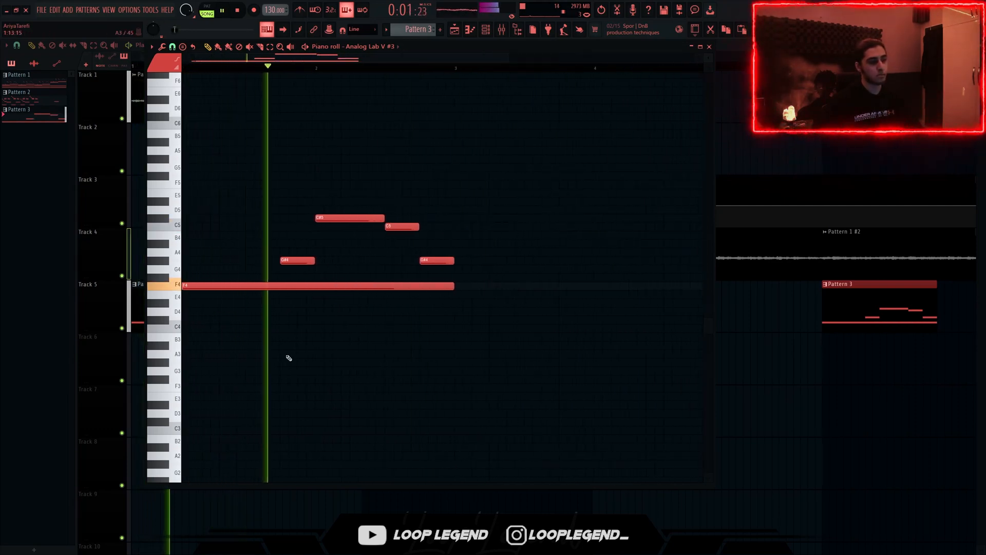
pyautogui.scroll(-1, 278, 349)
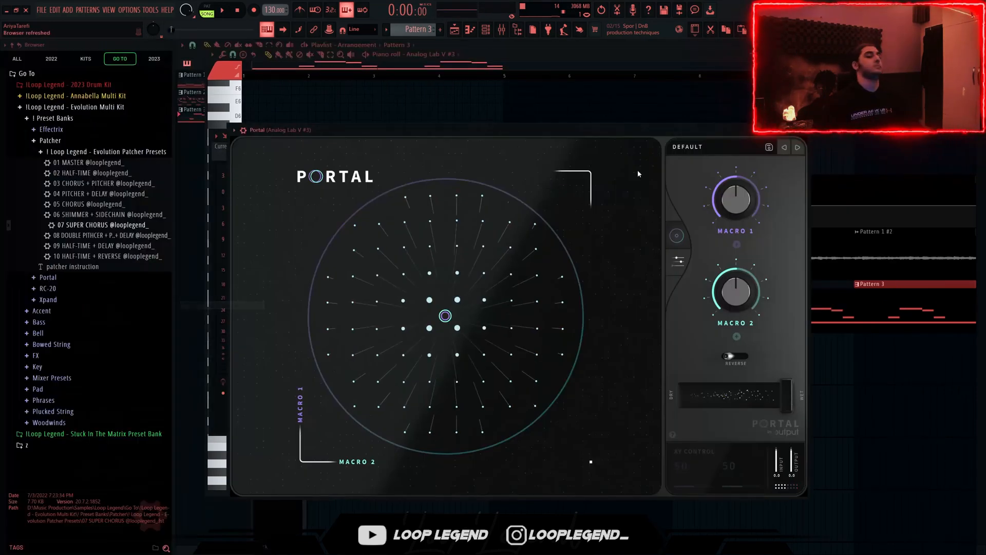
# - Load the Azar preset in Portal on the Analog Lab V #3 track and set its dry/wet mix to 56 percent
pyautogui.click(679, 149)
pyautogui.click(378, 246)
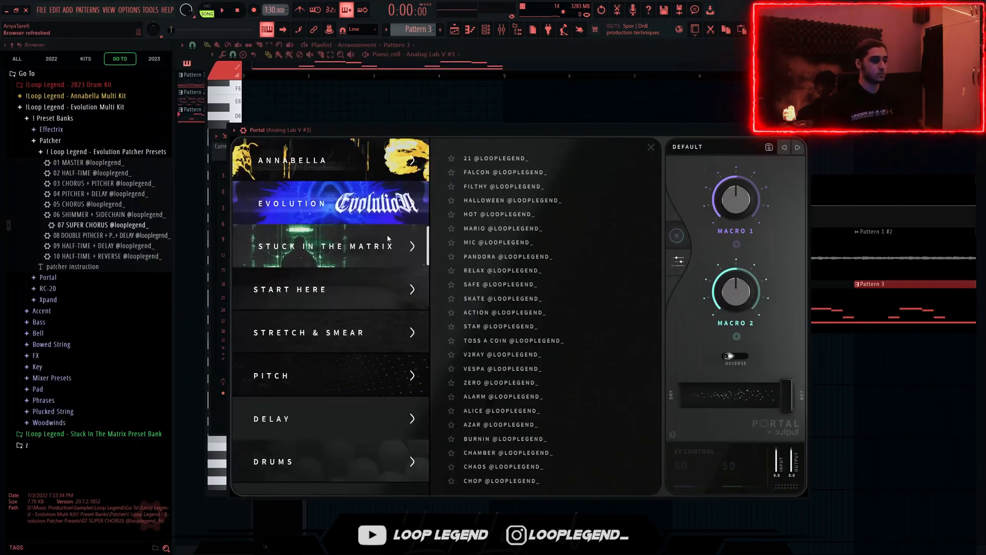
pyautogui.click(519, 201)
pyautogui.press('space')
pyautogui.moveTo(505, 132); pyautogui.dragTo(481, 128)
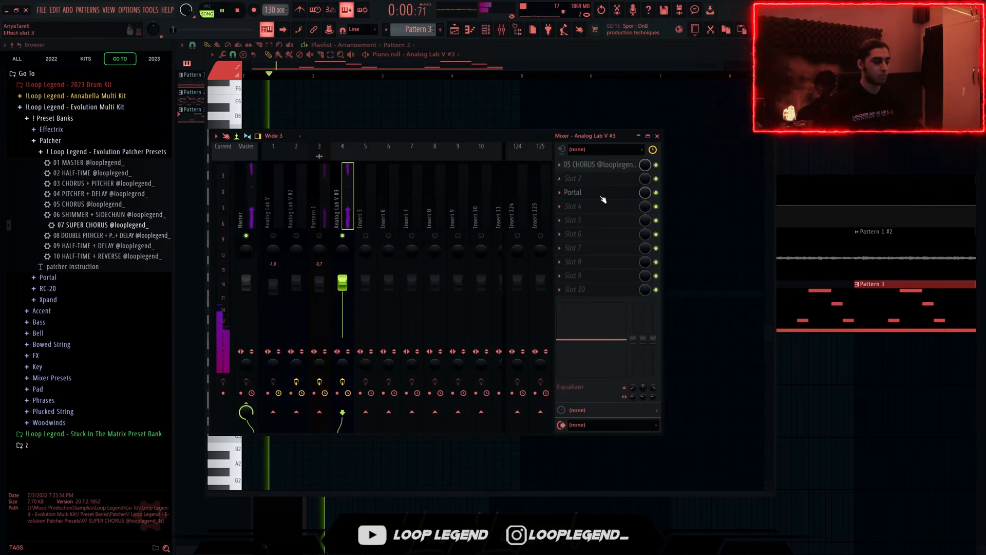
pyautogui.click(604, 199)
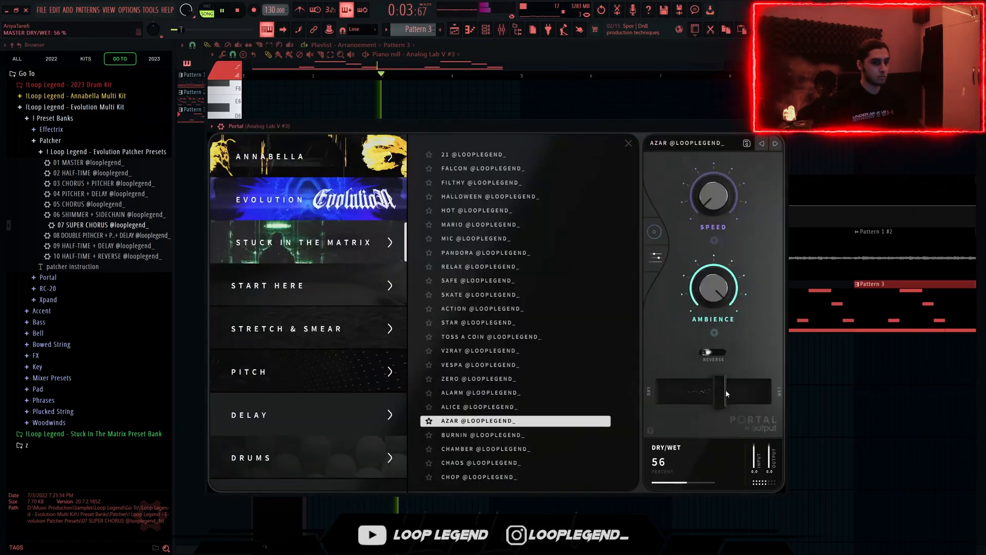
pyautogui.press('Escape')
pyautogui.press('space')
# - Quick render Pattern 3 as an audio clip and add Fruity Phaser to its mixer track
pyautogui.rightClick(417, 29)
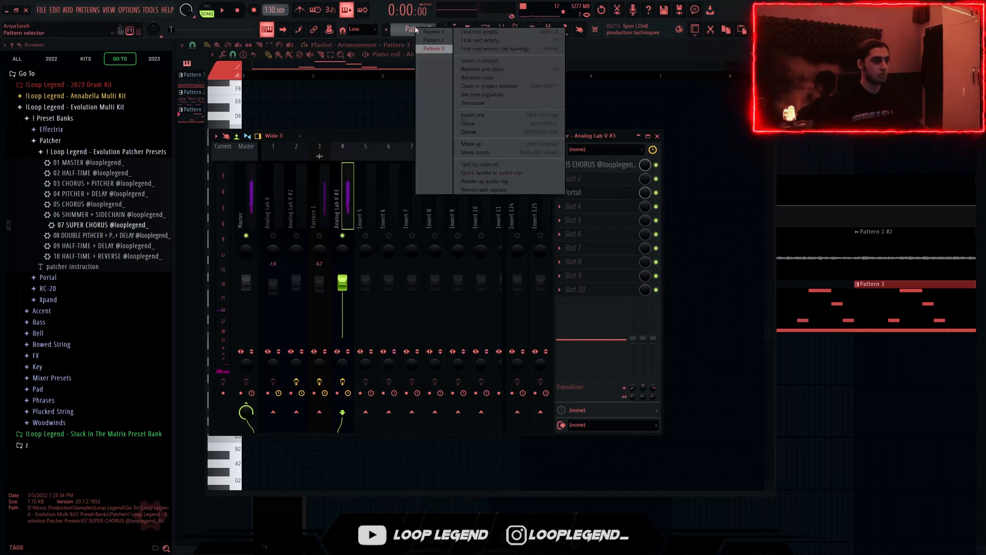
pyautogui.click(485, 172)
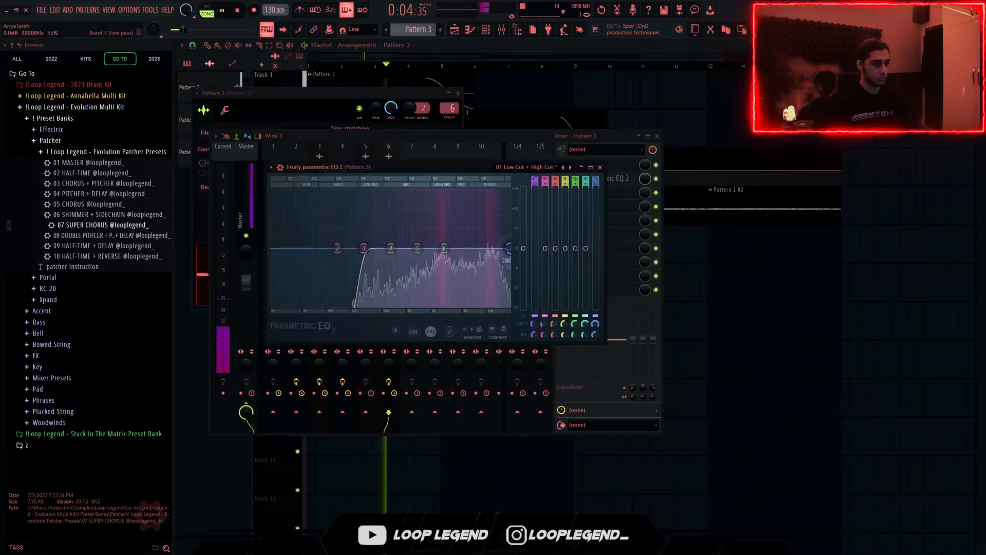
pyautogui.press('Escape')
pyautogui.click(587, 211)
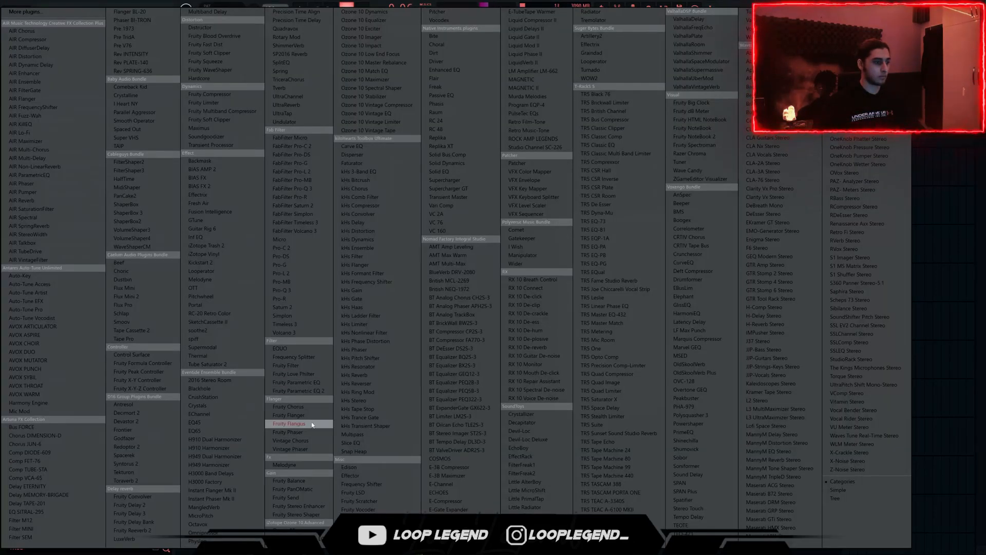
pyautogui.click(308, 433)
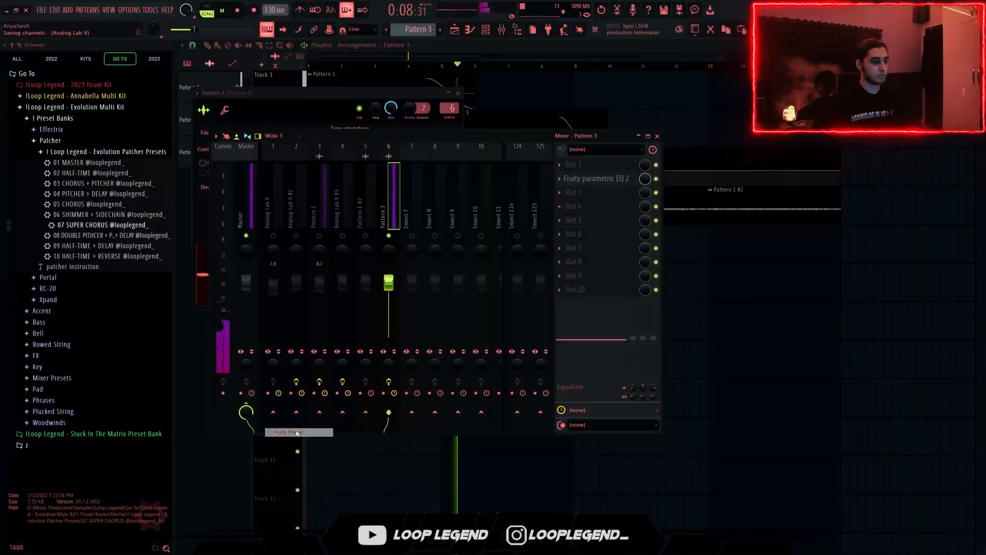
pyautogui.rightClick(389, 236)
pyautogui.press('Escape')
# - Audition the Batman High, Erhu Wet, Erhu and Fiddle bowed string samples from the Evolution Multi Kit
pyautogui.click(52, 163)
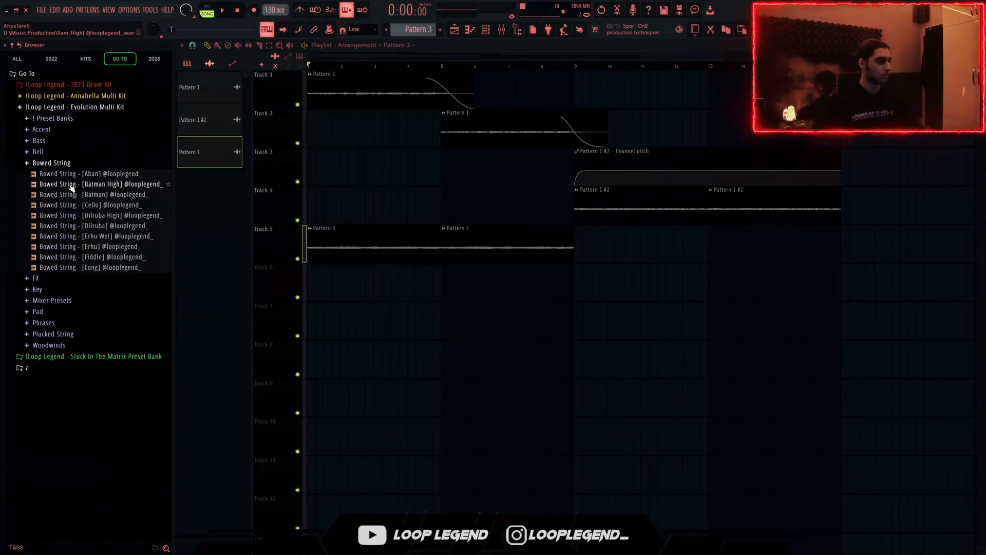
pyautogui.click(71, 186)
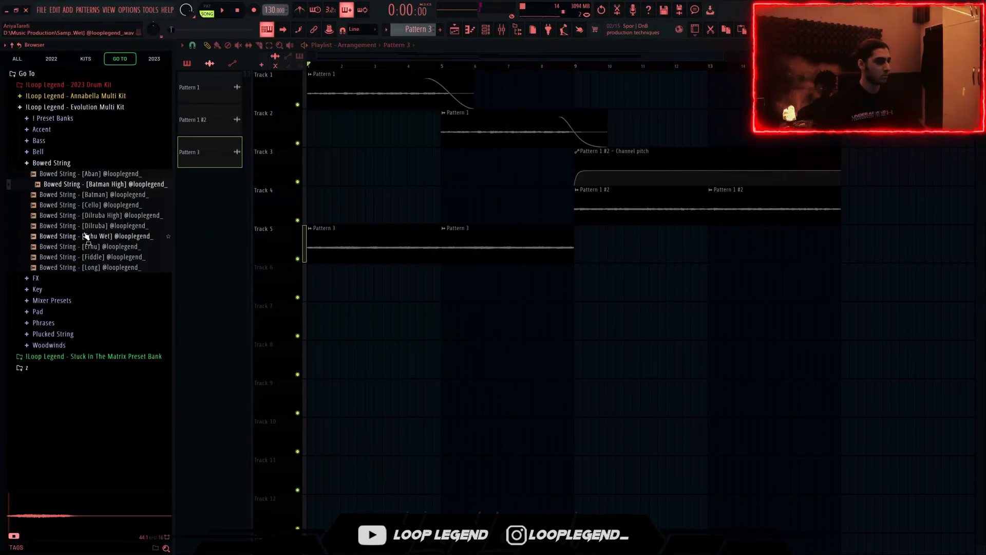
pyautogui.click(84, 236)
pyautogui.click(88, 247)
pyautogui.click(93, 257)
# - Audition the Evolution Multi Kit key samples, including Piano and Bell, Simple Piano and Tanjiro, against the song
pyautogui.click(50, 290)
pyautogui.click(86, 259)
pyautogui.click(95, 301)
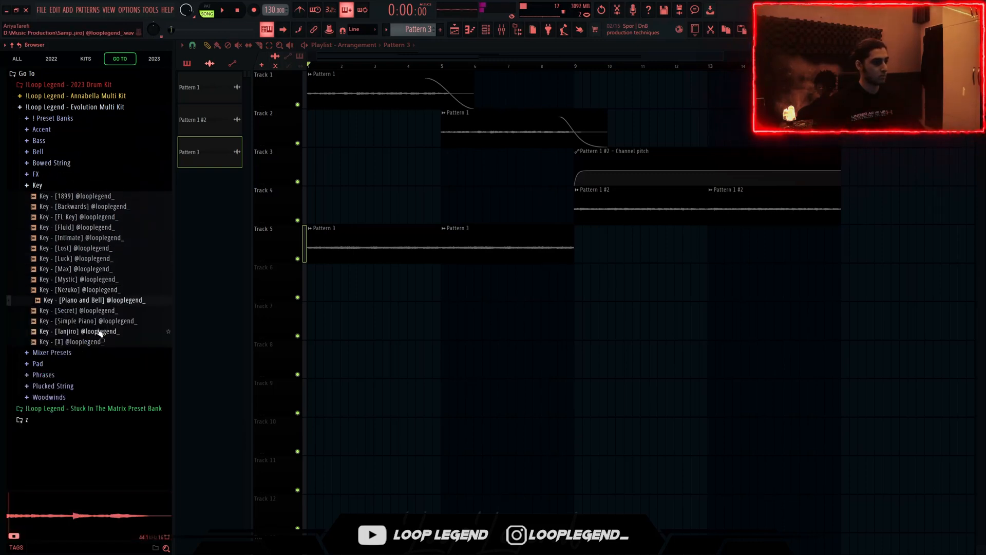
pyautogui.click(96, 331)
pyautogui.press('space')
pyautogui.click(88, 322)
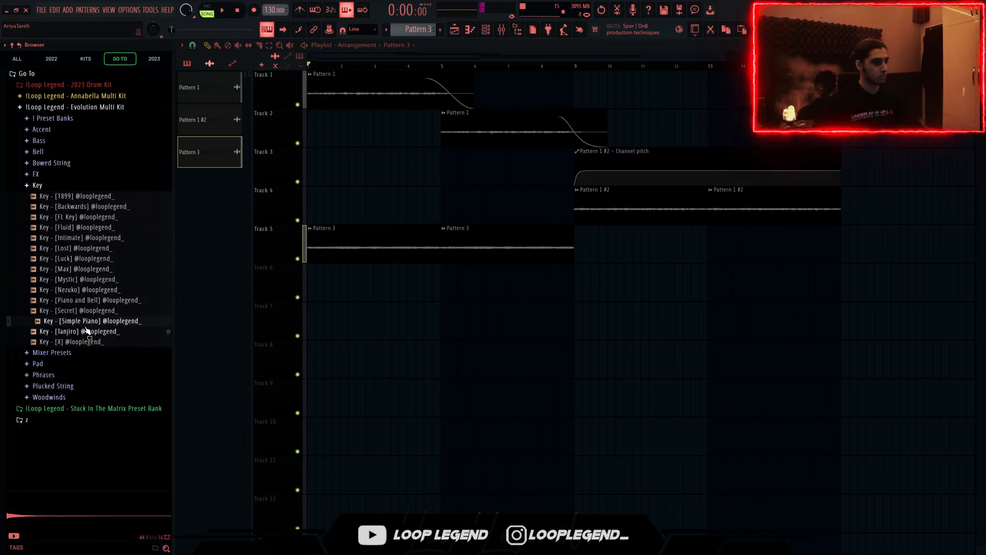
pyautogui.press('space')
pyautogui.click(91, 334)
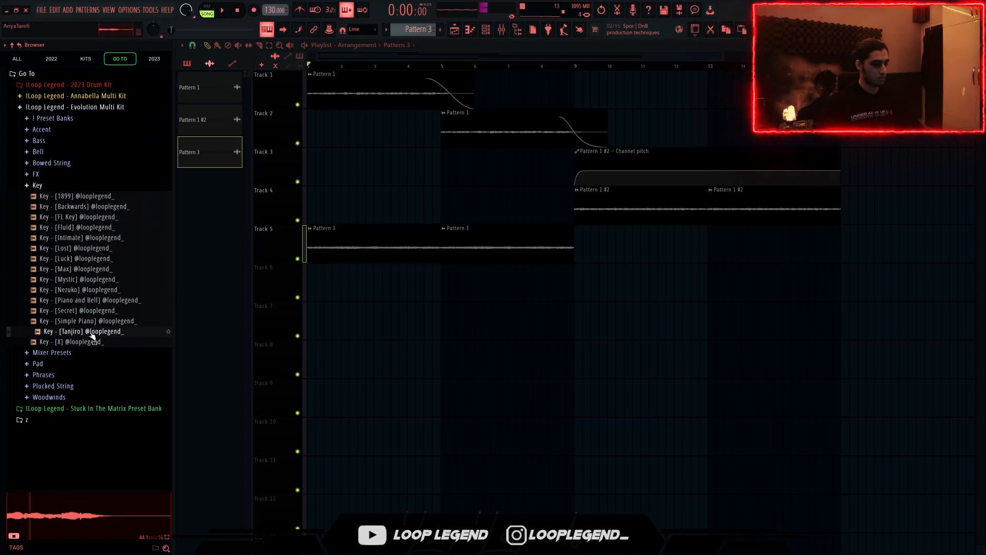
# - Load the Key - [Tanjiro] sample into a new sampler channel and open its envelope settings
pyautogui.rightClick(90, 332)
pyautogui.click(101, 344)
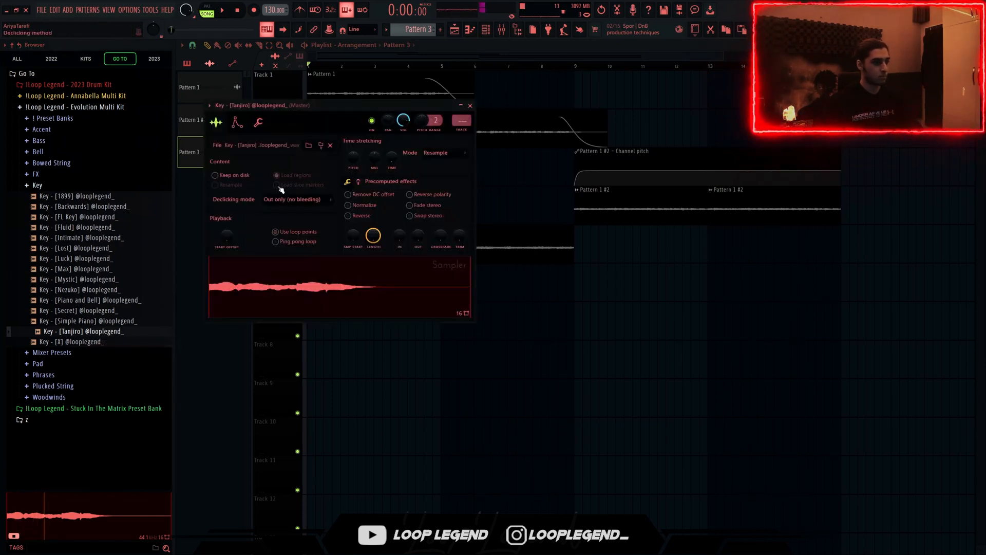
pyautogui.click(236, 122)
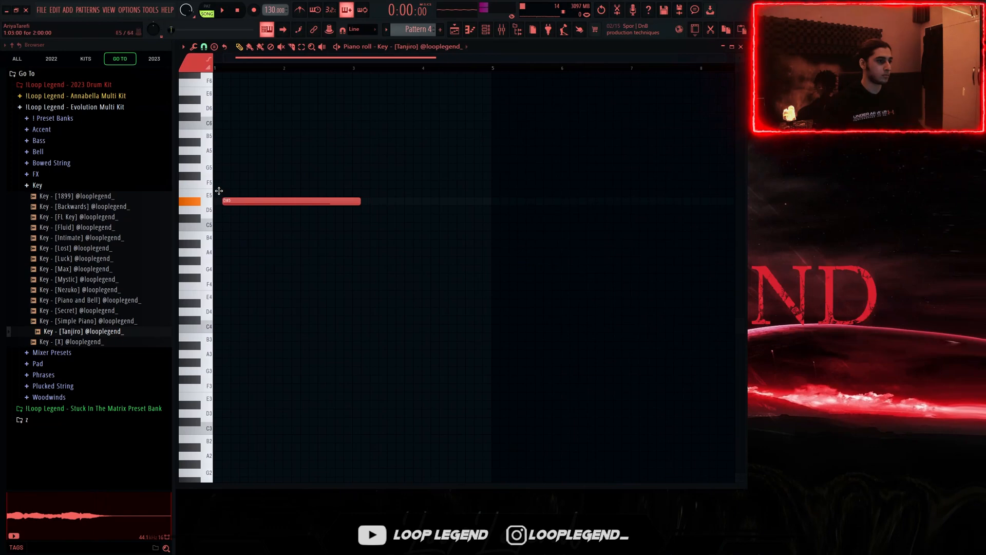
# - Draw Tanjiro key notes at F5 on beat 1, C5 on beat 2 and G#5 on beat 3, checking them in playback
pyautogui.moveTo(218, 192); pyautogui.dragTo(178, 180)
pyautogui.moveTo(225, 218); pyautogui.dragTo(217, 221)
pyautogui.moveTo(202, 227); pyautogui.dragTo(257, 227)
pyautogui.press('space')
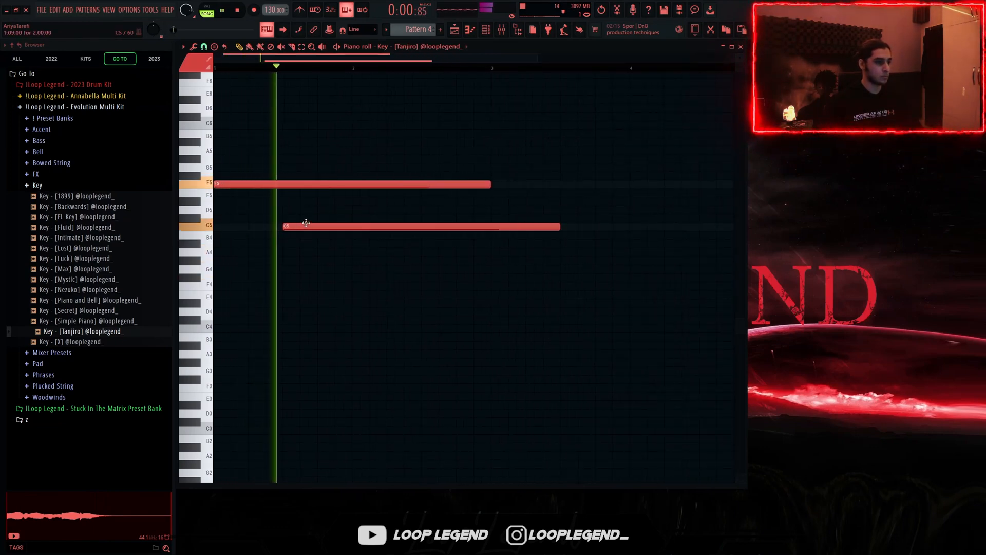
pyautogui.click(217, 162)
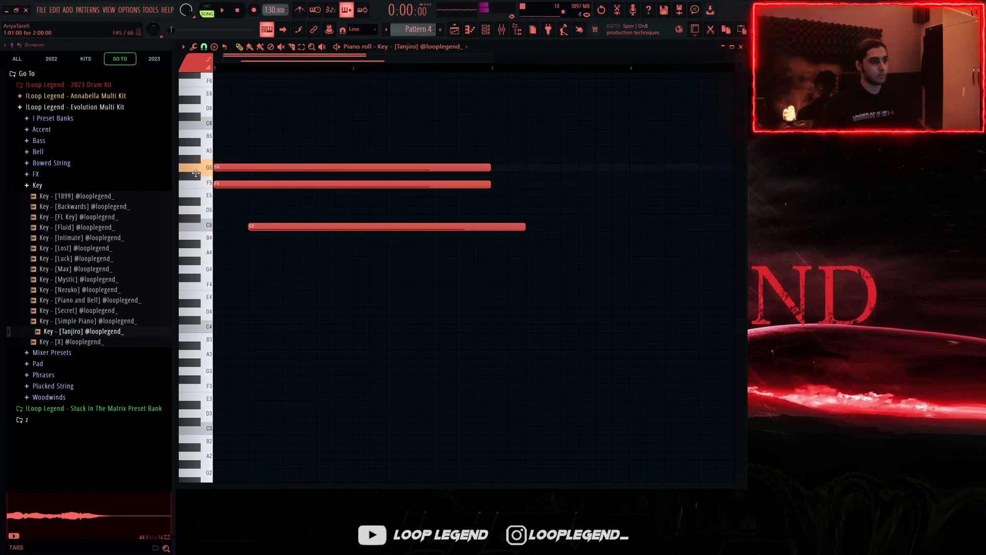
pyautogui.click(234, 157)
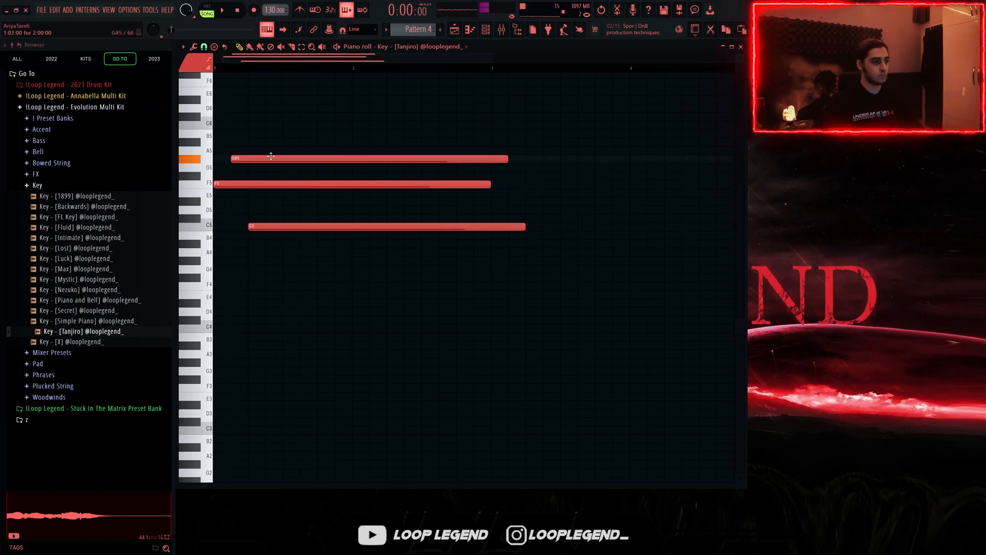
pyautogui.press('space')
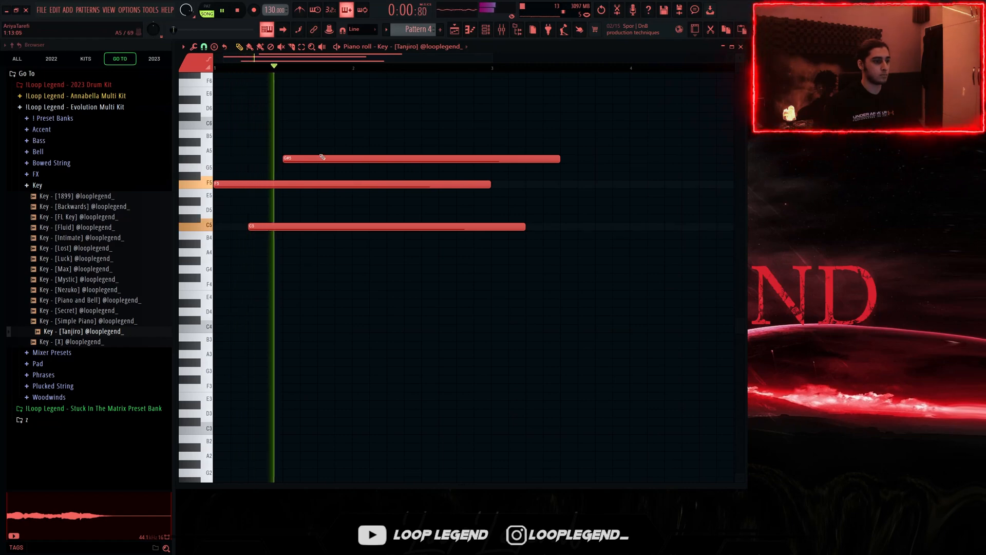
pyautogui.press('space')
# - Raise the beat-3 note to F6 and trim the notes so they all end at the close of bar 1
pyautogui.moveTo(560, 158); pyautogui.dragTo(326, 75)
pyautogui.scroll(3, 296, 244)
pyautogui.moveTo(524, 329); pyautogui.dragTo(359, 340)
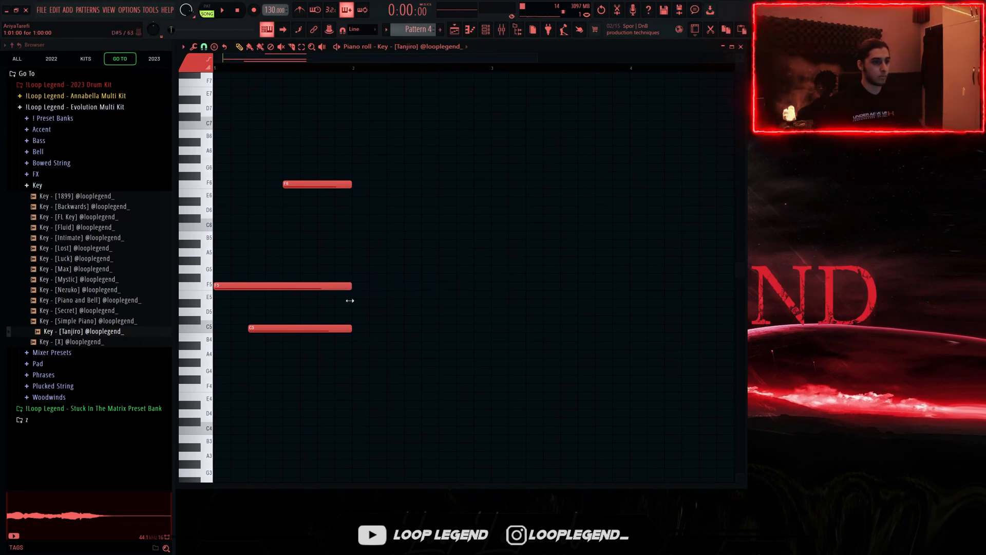
# - Add a C6 note across bar 1 and duplicate the four-note phrase into bar 2
pyautogui.moveTo(349, 201); pyautogui.dragTo(354, 226)
pyautogui.press('space')
pyautogui.hotkey('ctrl', 'b')
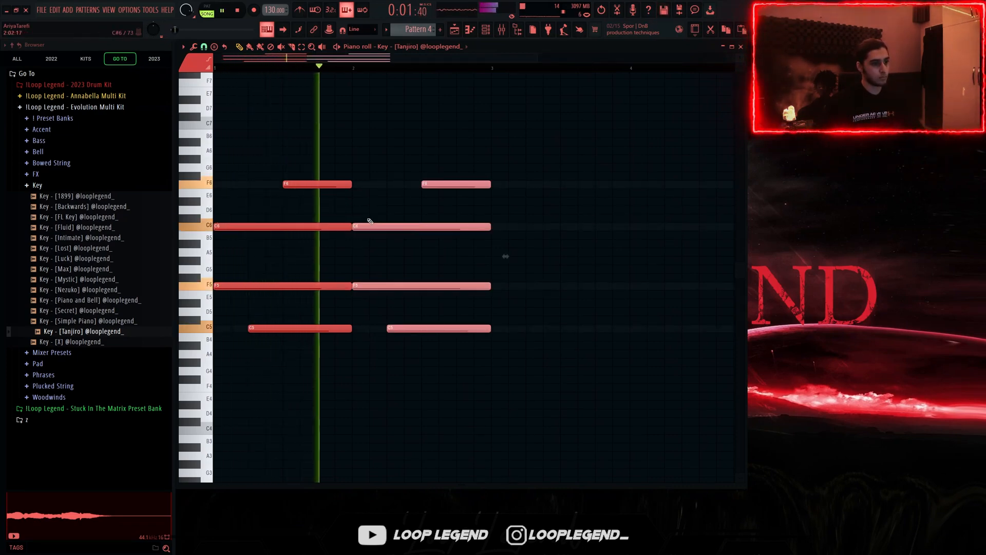
pyautogui.press('space')
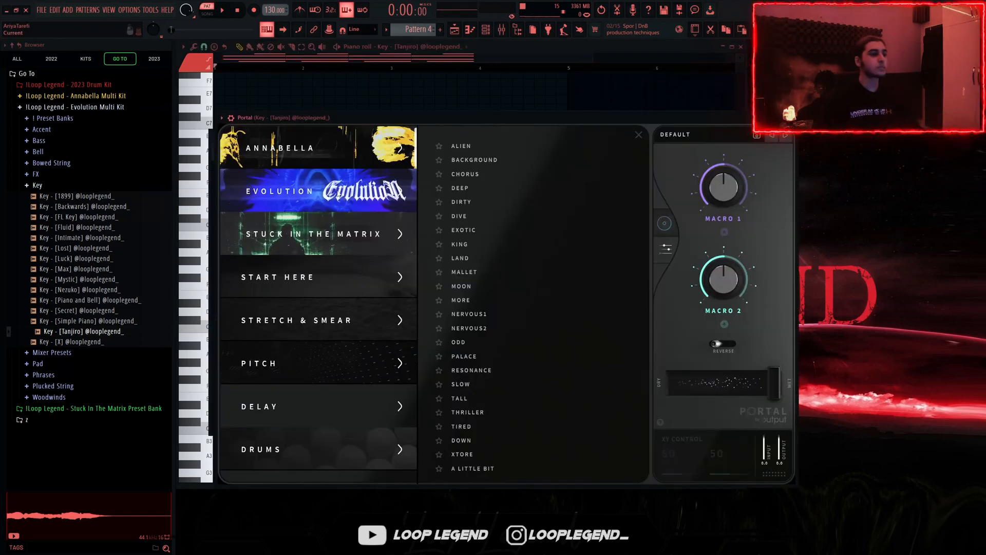
# - Audition the Drown and Filter Play presets of Portal's Evolution bank, and load Blank with dry/wet at 3 percent
pyautogui.click(534, 411)
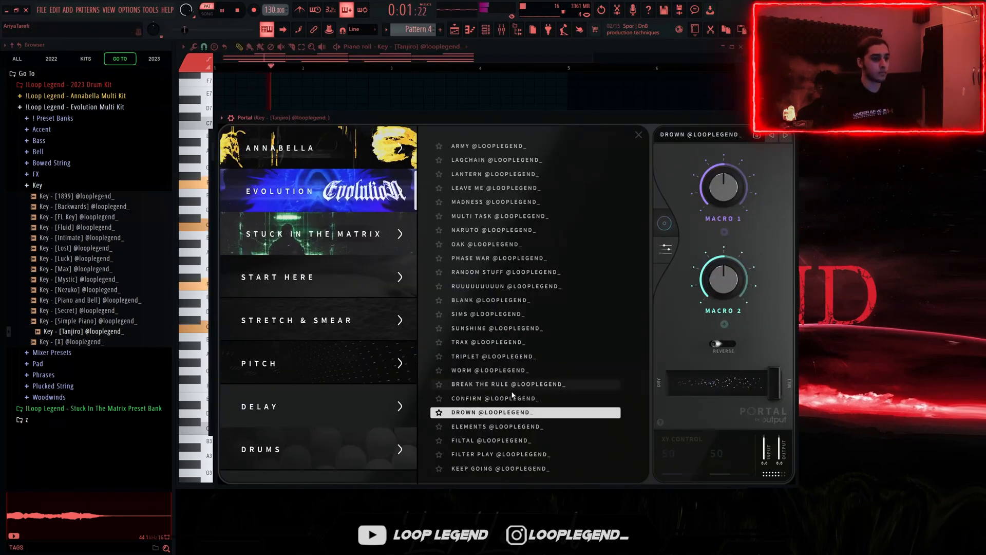
pyautogui.click(501, 454)
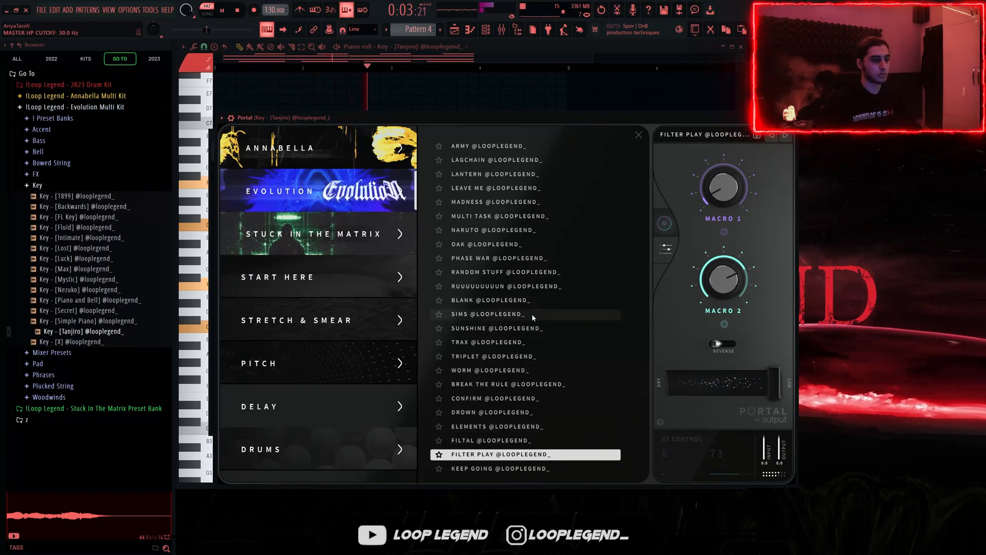
pyautogui.click(508, 306)
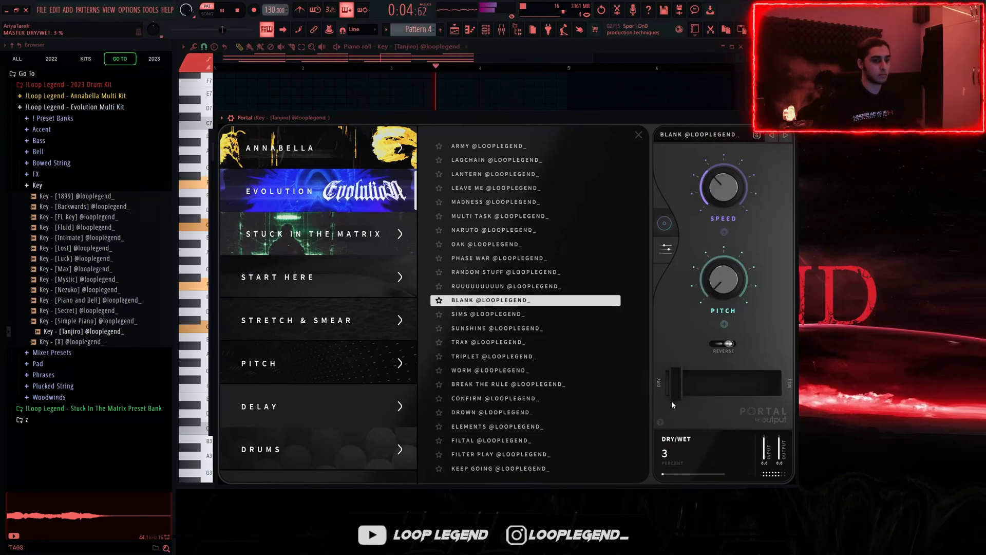
pyautogui.press('Escape')
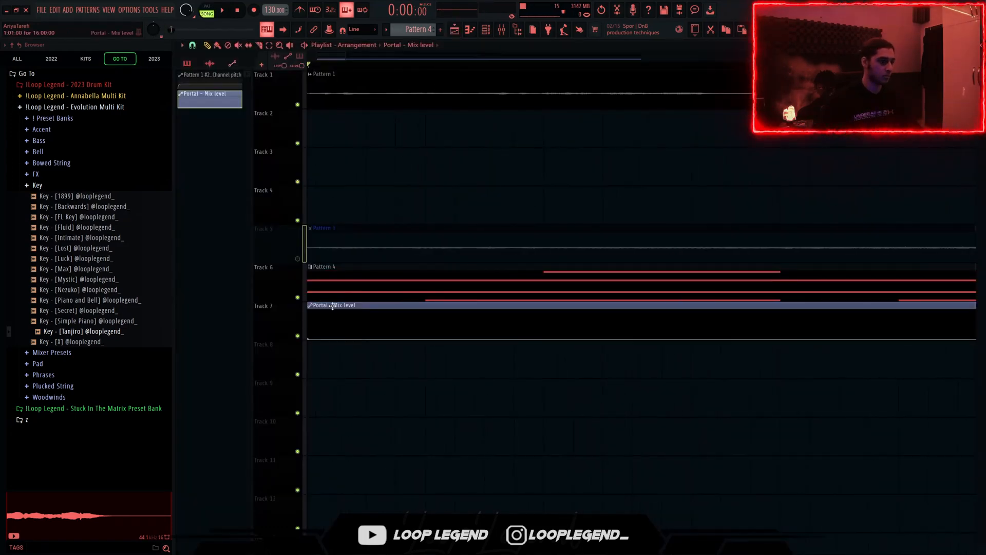
# - Switch the Portal mix level automation clip to LFO mode and shape it into a rising sawtooth wave
pyautogui.doubleClick(332, 306)
pyautogui.click(283, 155)
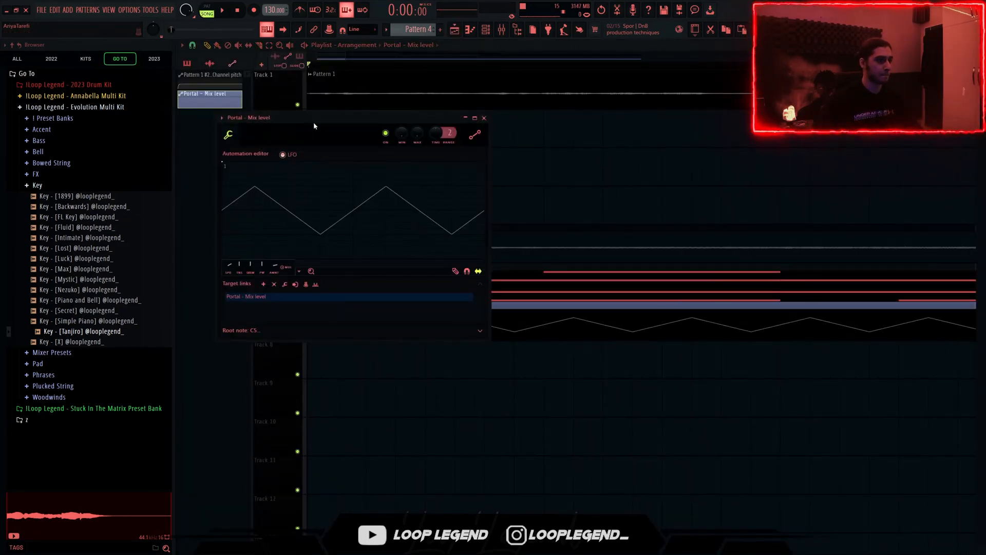
pyautogui.moveTo(274, 293); pyautogui.dragTo(286, 320)
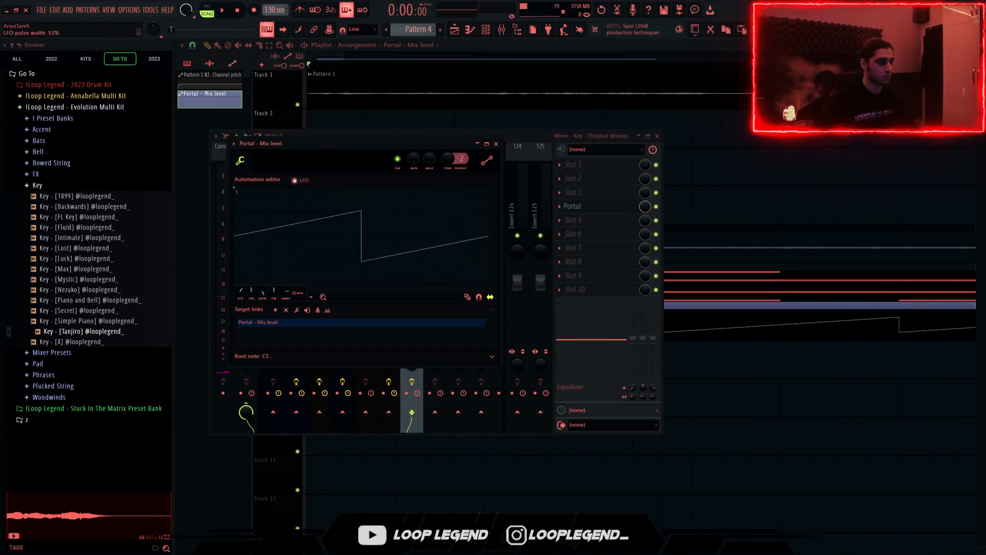
pyautogui.press('space')
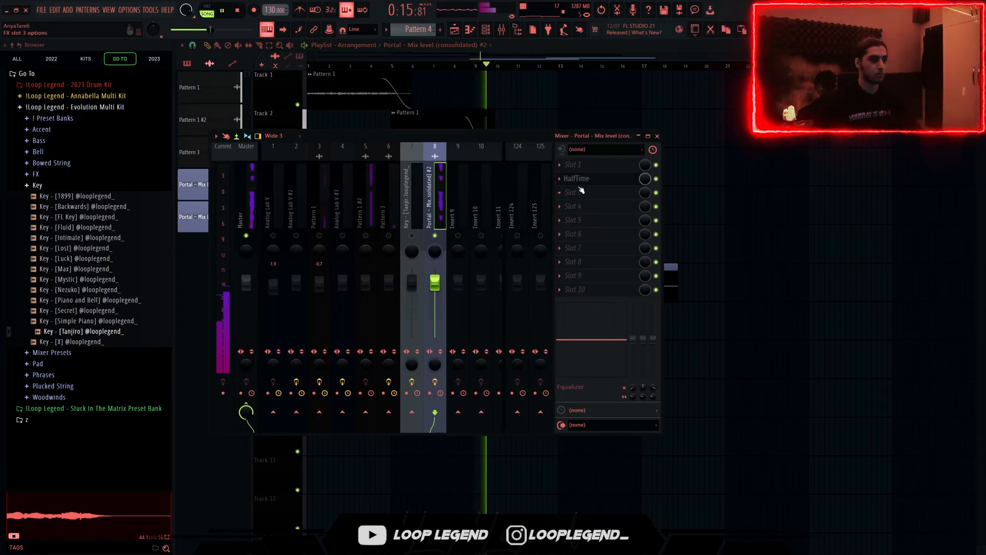
# - Add Fruity Parametric EQ 2 with a low cut and a 1921 Hz high cut, plus Crystalline reverb, to the rendered Portal track
pyautogui.click(591, 194)
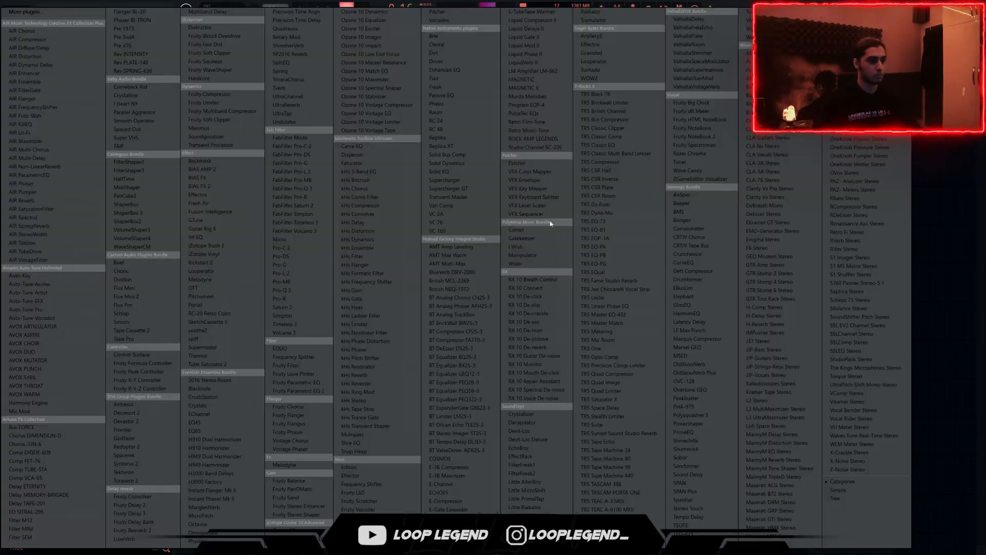
pyautogui.click(291, 391)
pyautogui.moveTo(345, 220); pyautogui.dragTo(314, 224)
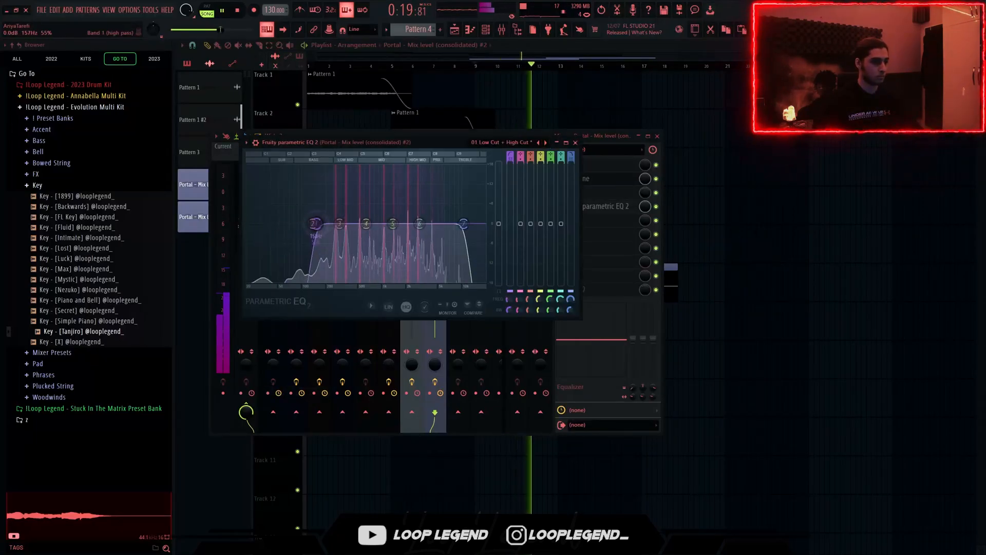
pyautogui.moveTo(463, 224); pyautogui.dragTo(405, 223)
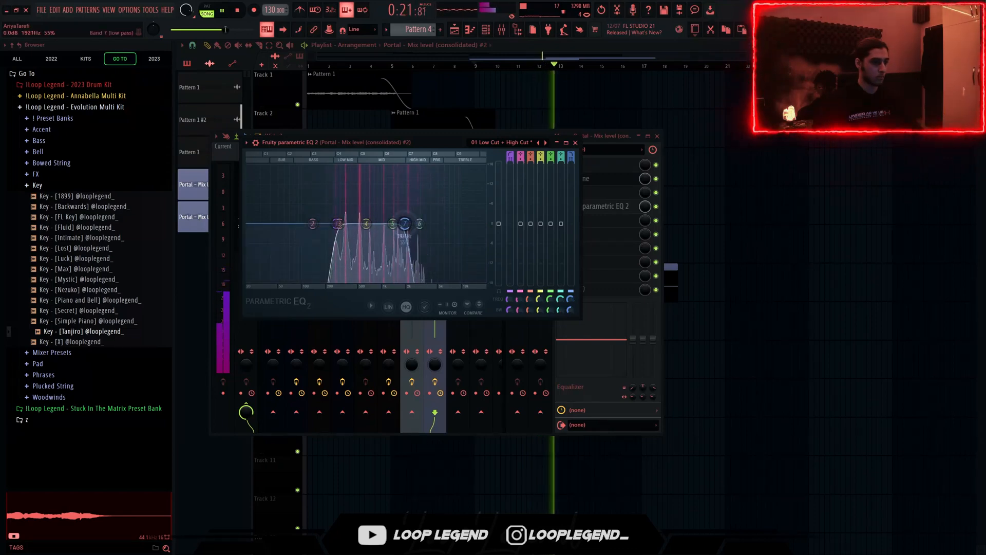
pyautogui.click(142, 95)
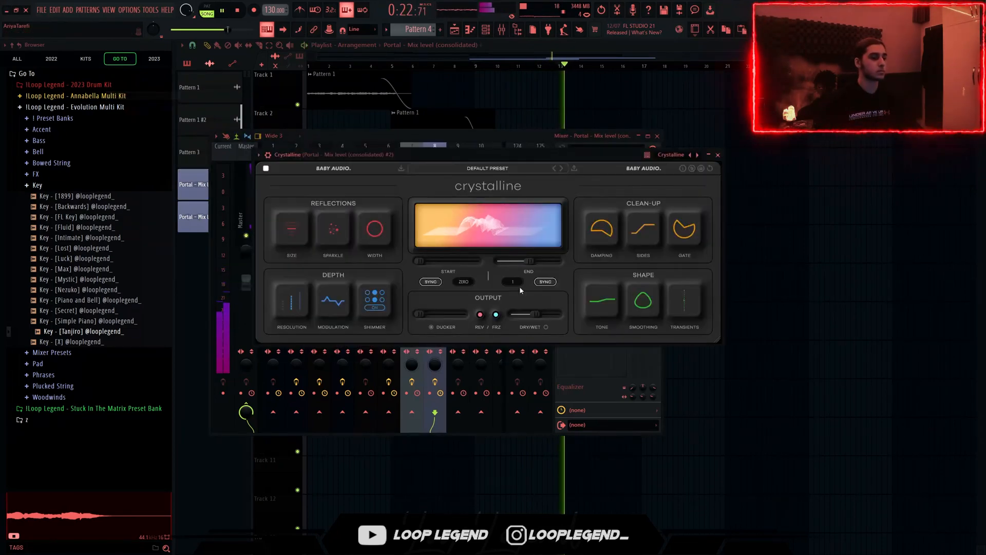
pyautogui.moveTo(547, 318)
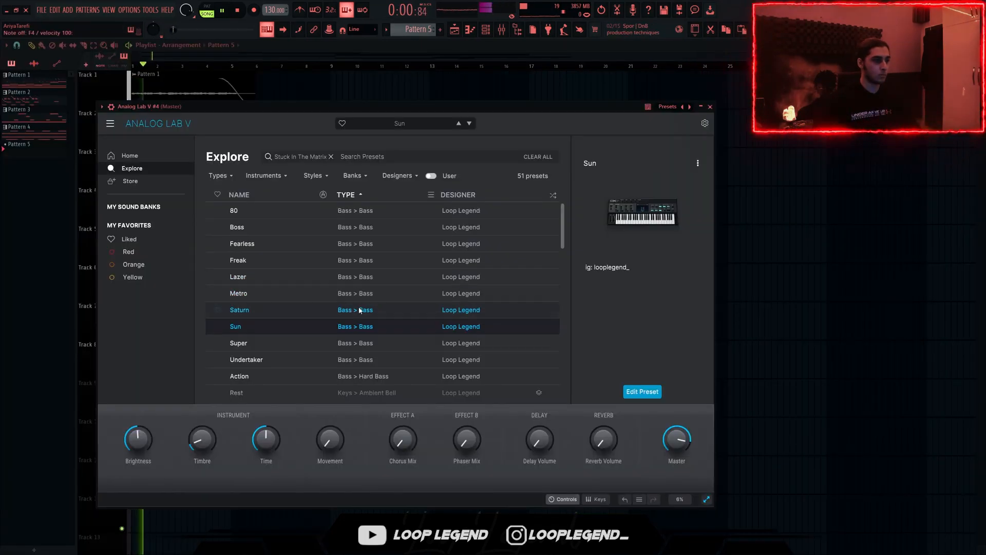
# - Audition the Saturn and Metro bass presets of the Stuck In The Matrix bank and load Boss for Pattern 5
pyautogui.click(360, 310)
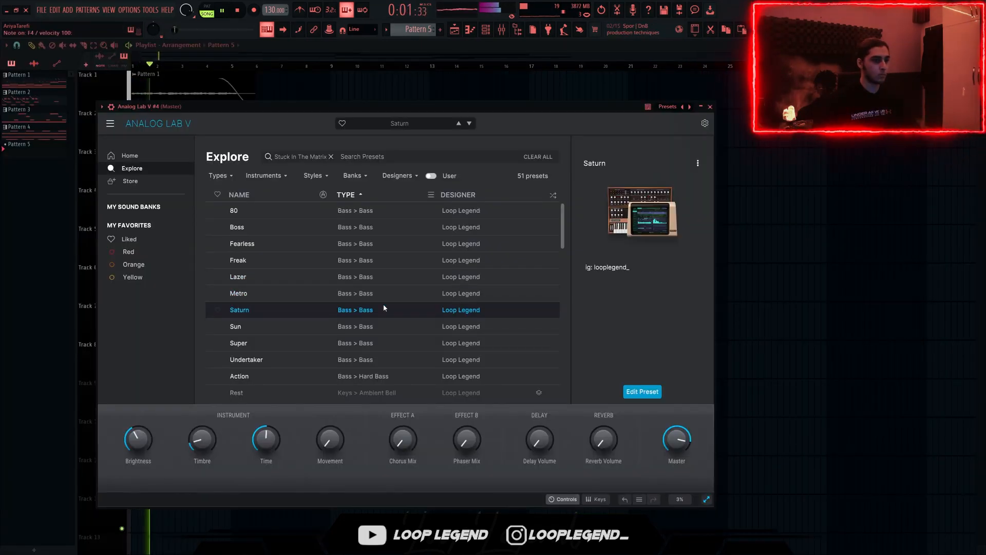
pyautogui.click(370, 295)
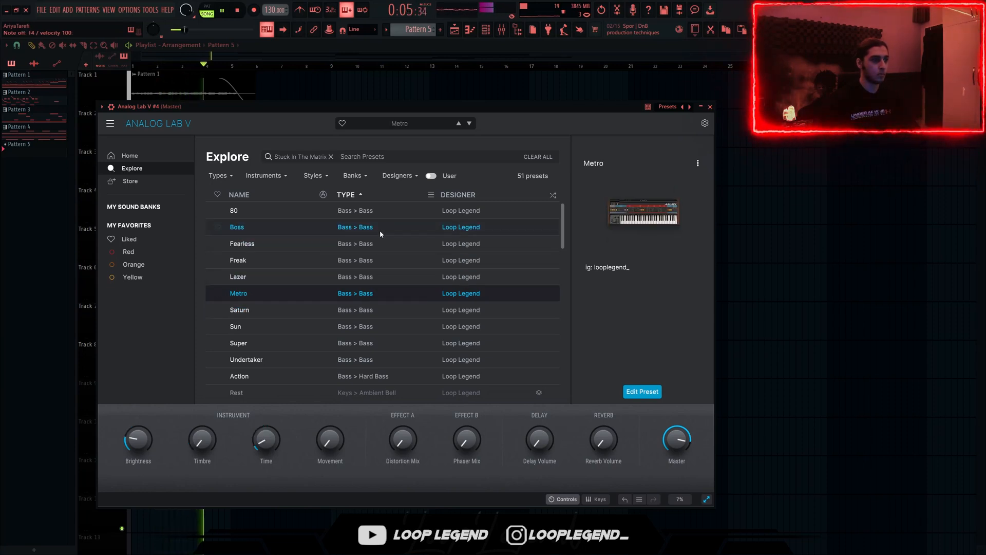
pyautogui.click(364, 232)
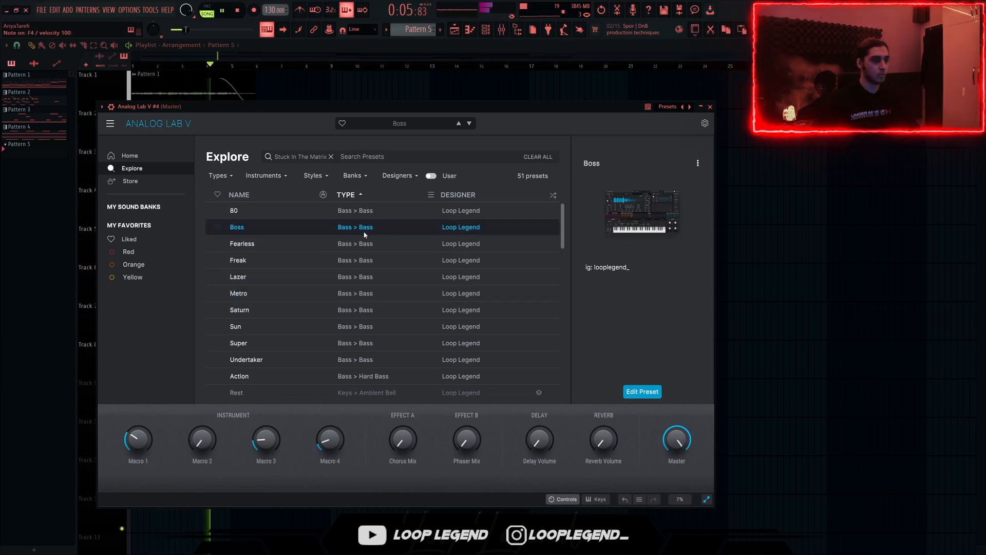
pyautogui.click(710, 107)
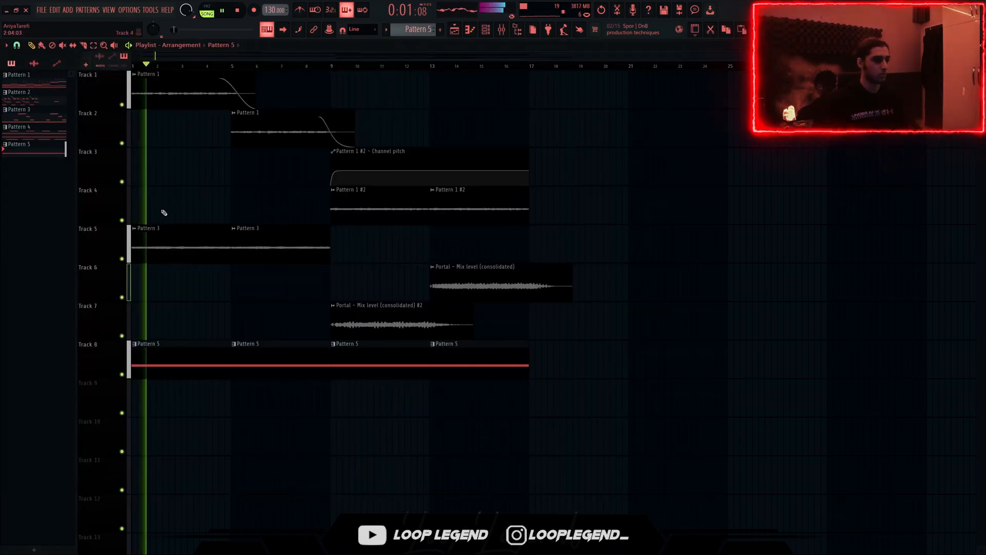
# - Rename mixer insert 10 as bb
pyautogui.press('F6')
pyautogui.click(187, 175)
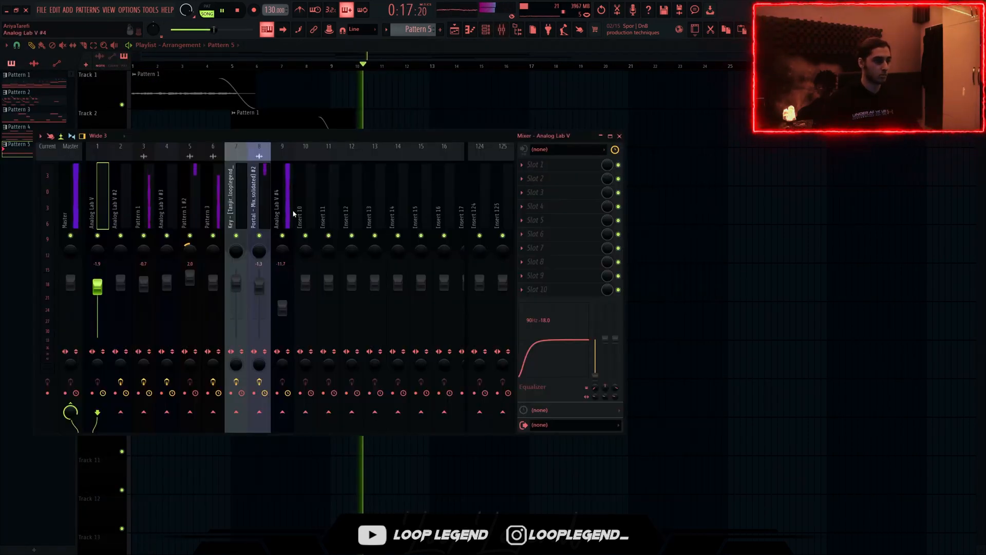
pyautogui.click(305, 210)
pyautogui.doubleClick(305, 211)
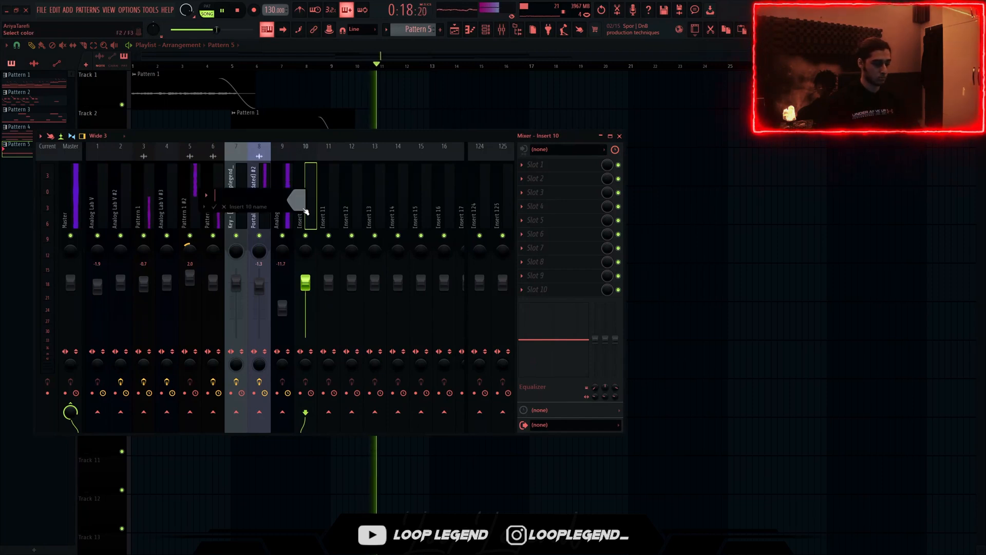
pyautogui.write('bb')
pyautogui.press('Return')
# - Route the Pattern 1 #2 and rendered Portal mixer tracks to the bb track
pyautogui.click(195, 222)
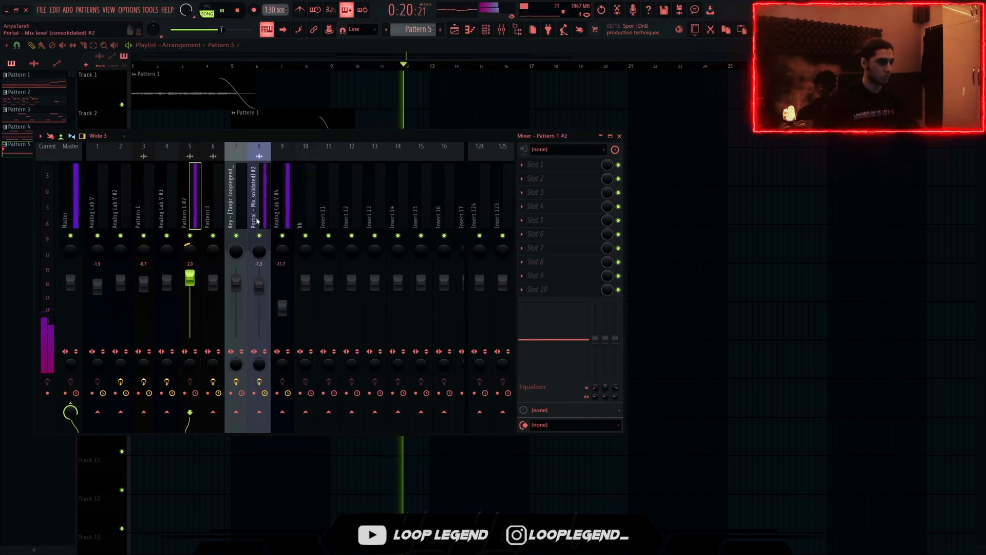
pyautogui.rightClick(307, 412)
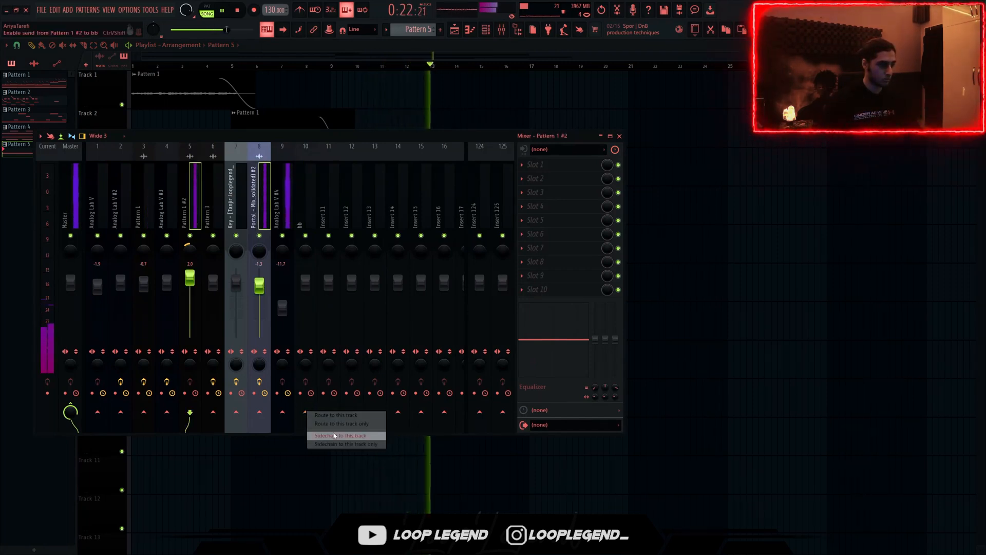
pyautogui.click(339, 424)
# - Add the CLA-3A Stereo compressor to the bb track's second slot and set its gain to 5.65
pyautogui.click(785, 173)
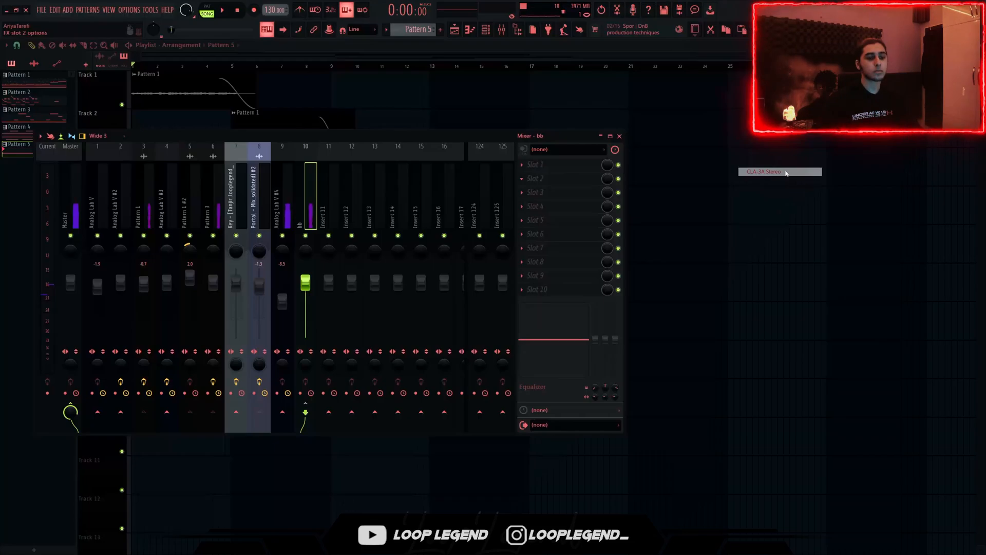
pyautogui.press('space')
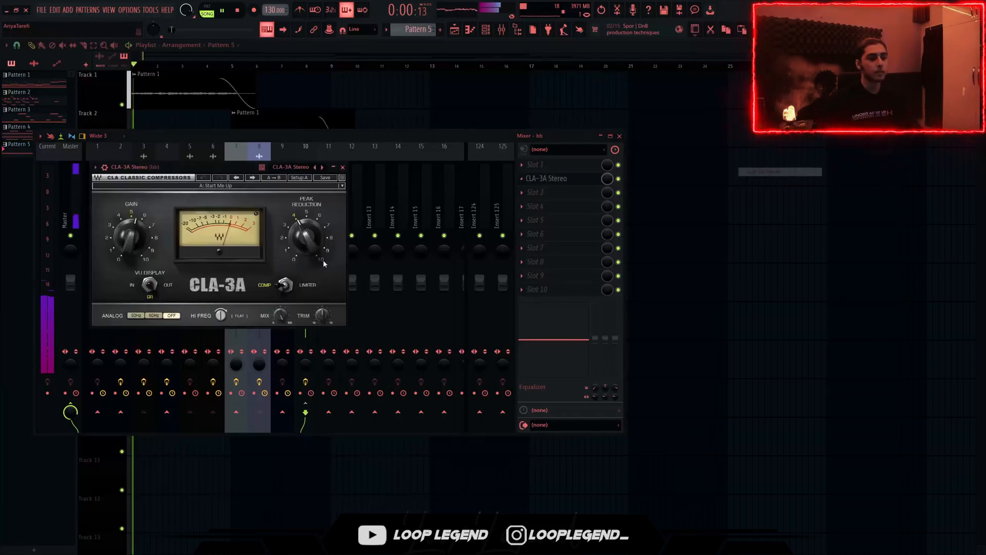
pyautogui.click(130, 238)
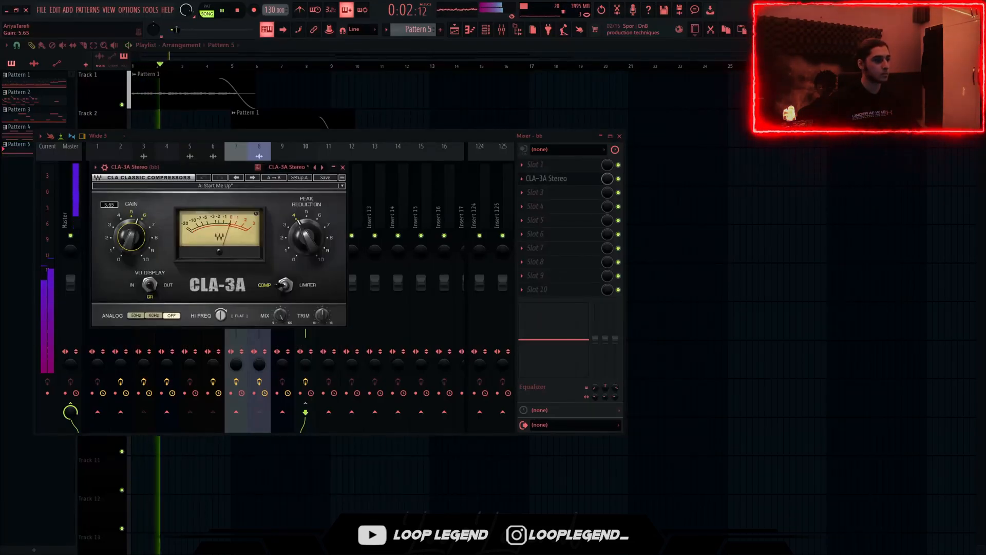
pyautogui.press('Escape')
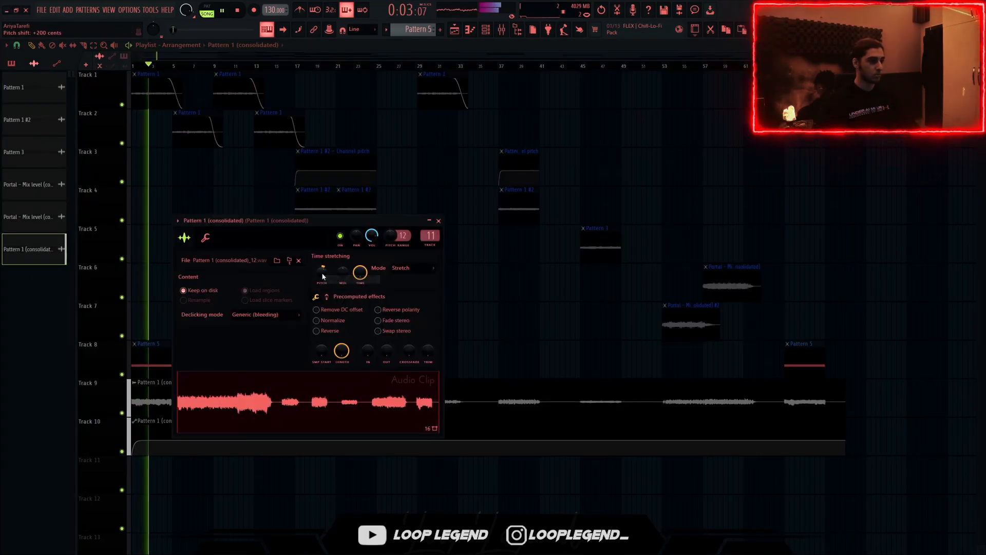
# - Transpose the consolidated Pattern 1 track up 1 semitone with SoundShifter Pitch Stereo, and add Ozone 10 Maximizer with a -2.0 dB threshold
pyautogui.click(503, 29)
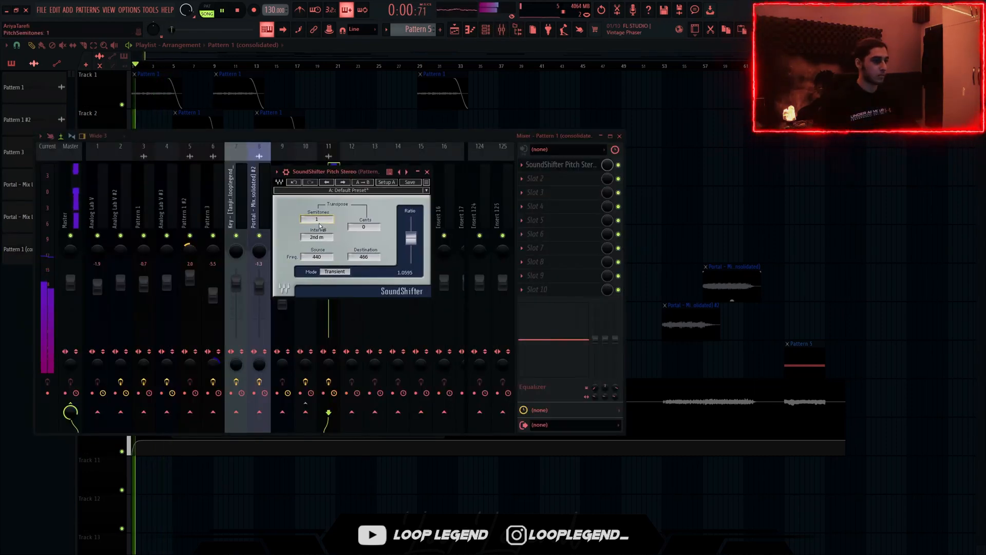
pyautogui.scroll(1, 319, 223)
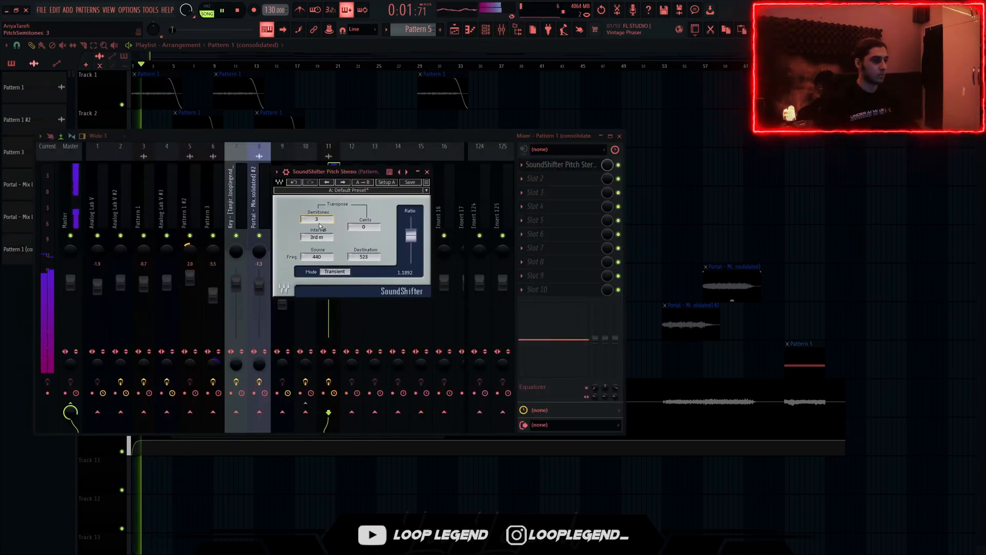
pyautogui.scroll(-1, 318, 223)
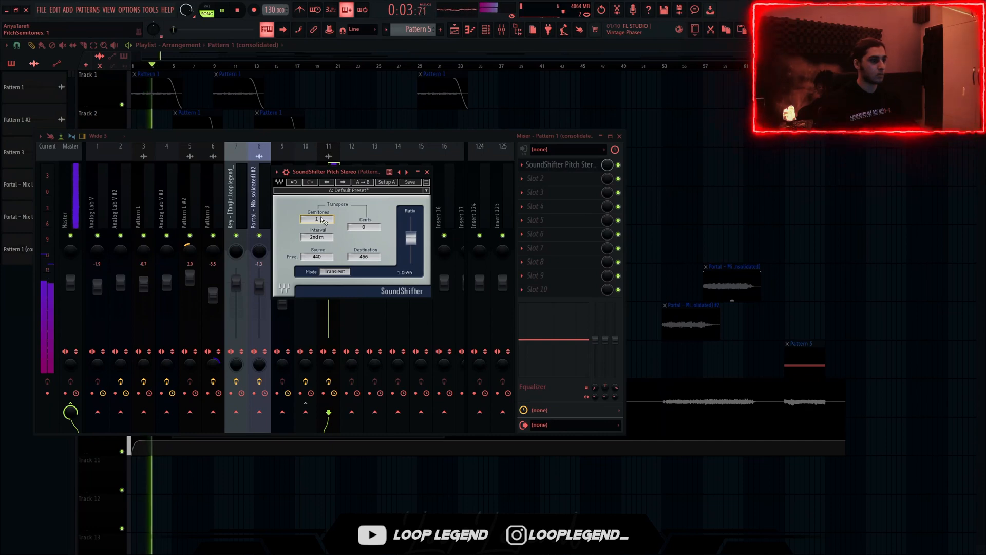
pyautogui.click(536, 181)
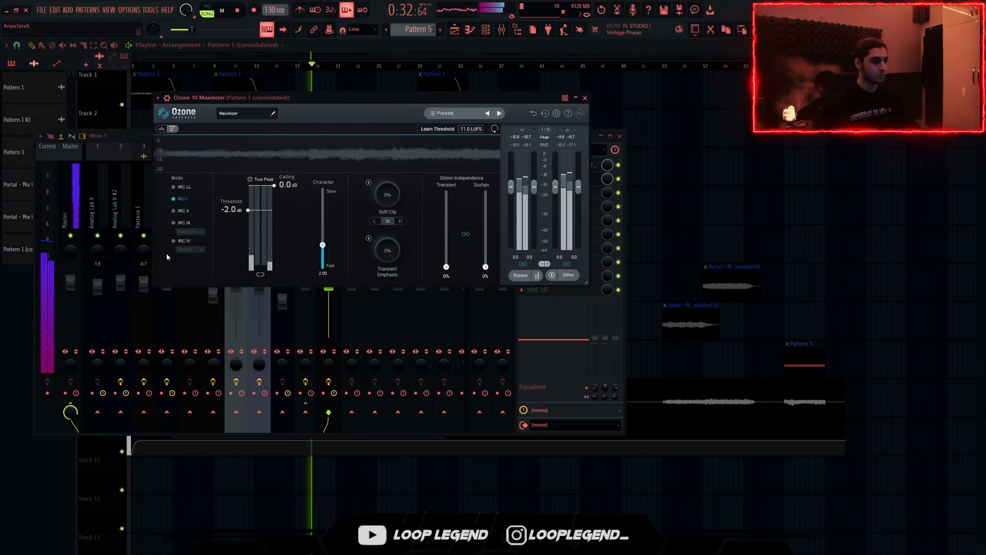
# - Fine-tune the Maximizer threshold and add soothe2 to the fifth slot of the Pattern 1 (consolidated) mixer track
pyautogui.moveTo(234, 212)
pyautogui.mouseDown()
pyautogui.moveTo(235, 191)
pyautogui.moveTo(242, 228)
pyautogui.moveTo(245, 209)
pyautogui.mouseUp()
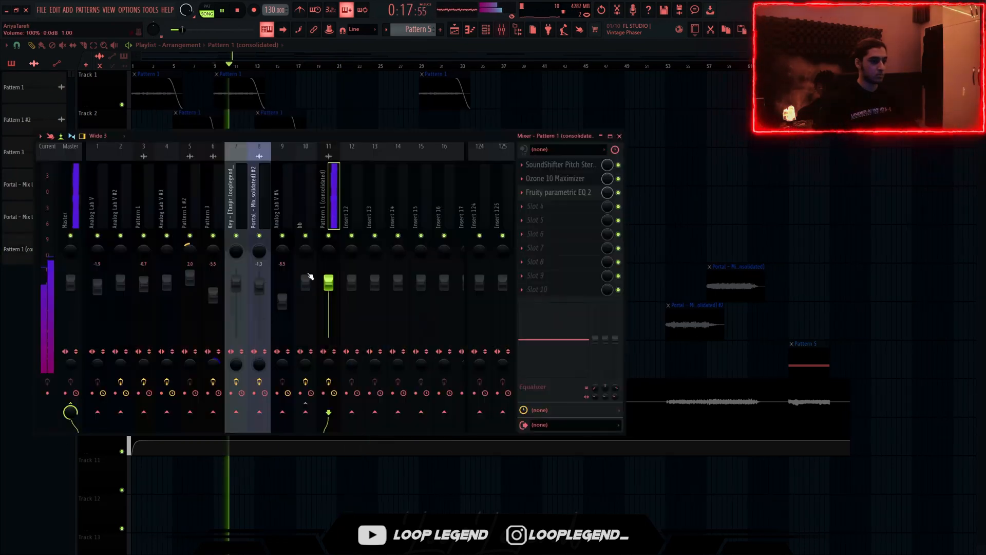
pyautogui.click(534, 233)
pyautogui.click(214, 330)
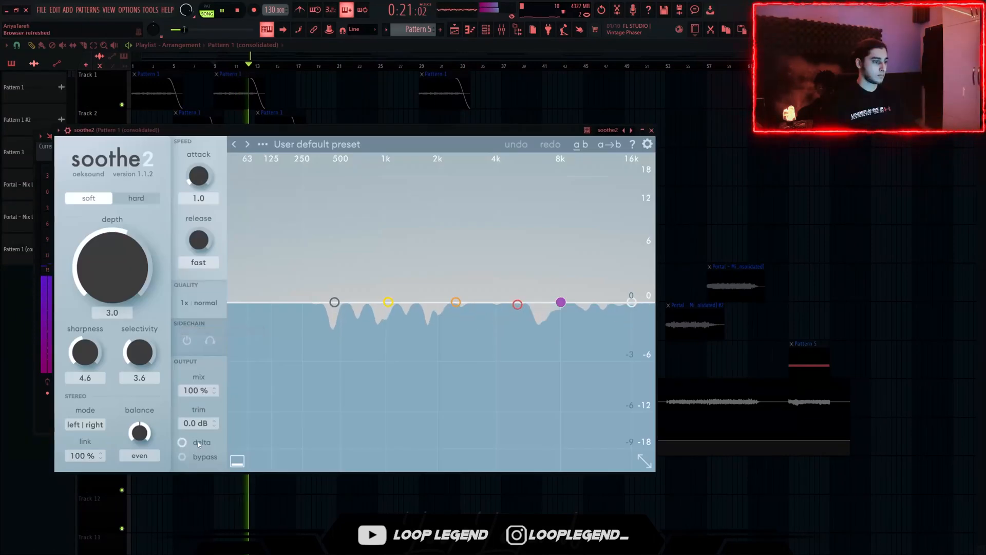
# - Using delta monitoring, raise four soothe2 bands into narrow peaks above 2 kHz, with band 1 at 2.1 kHz, 12 dB sensitivity and Q 10.0
pyautogui.click(182, 442)
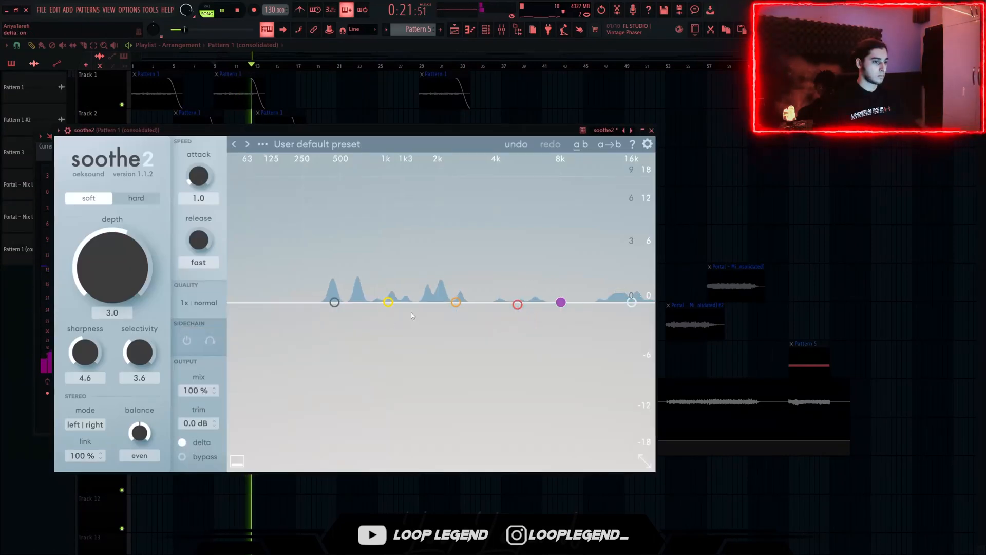
pyautogui.moveTo(456, 302); pyautogui.dragTo(515, 229)
pyautogui.doubleClick(428, 214)
pyautogui.scroll(8, 427, 214)
pyautogui.moveTo(561, 302); pyautogui.dragTo(590, 231)
pyautogui.moveTo(517, 305); pyautogui.dragTo(496, 205)
pyautogui.doubleClick(442, 241)
pyautogui.scroll(8, 442, 241)
pyautogui.moveTo(389, 303); pyautogui.dragTo(443, 205)
pyautogui.doubleClick(443, 205)
pyautogui.scroll(8, 443, 205)
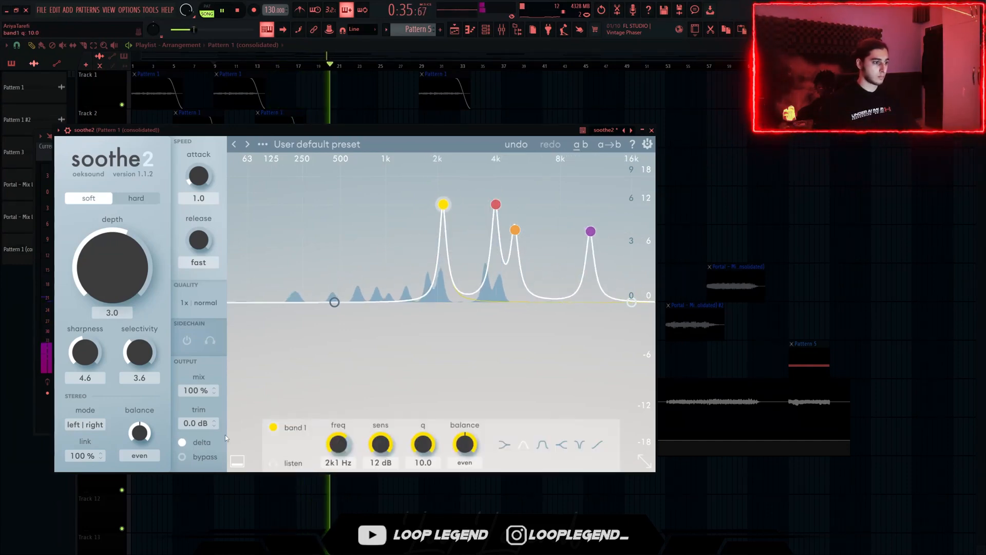
pyautogui.click(198, 442)
pyautogui.press('Escape')
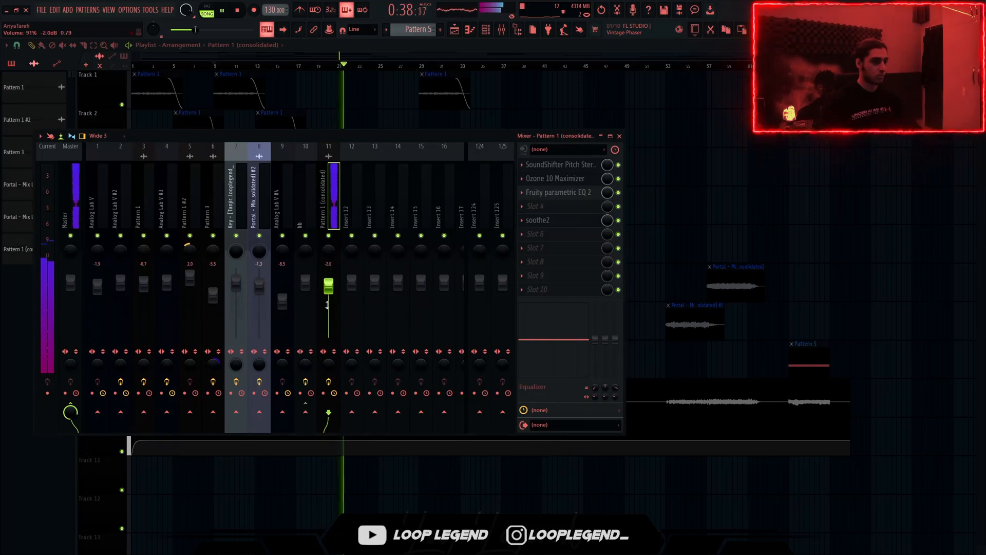
# - Add Fruity parametric EQ 2 to the eighth slot of the consolidated Pattern 1 track and shift its lowest and highest bands up in frequency
pyautogui.click(536, 234)
pyautogui.click(324, 392)
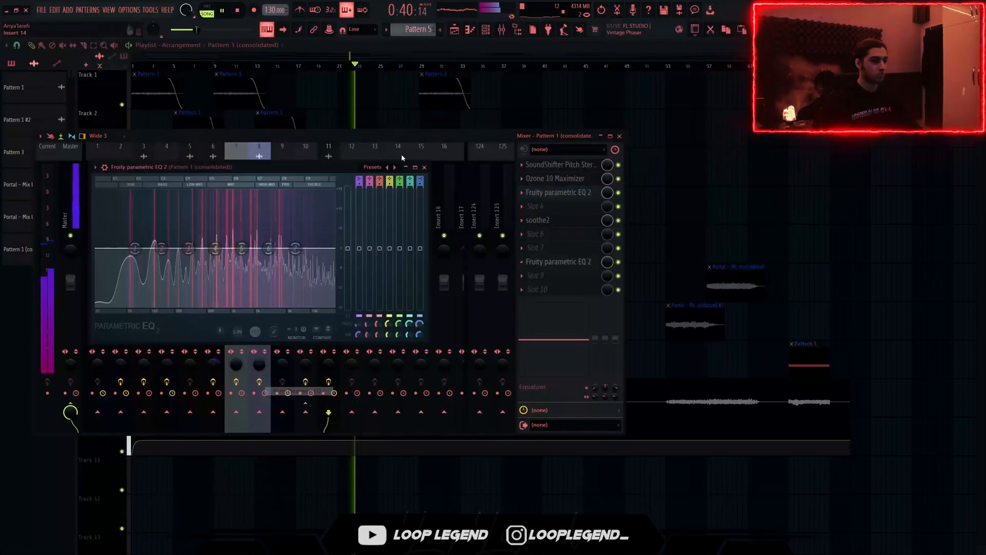
pyautogui.moveTo(134, 249); pyautogui.dragTo(176, 248)
pyautogui.moveTo(312, 248); pyautogui.dragTo(334, 248)
pyautogui.press('F9')
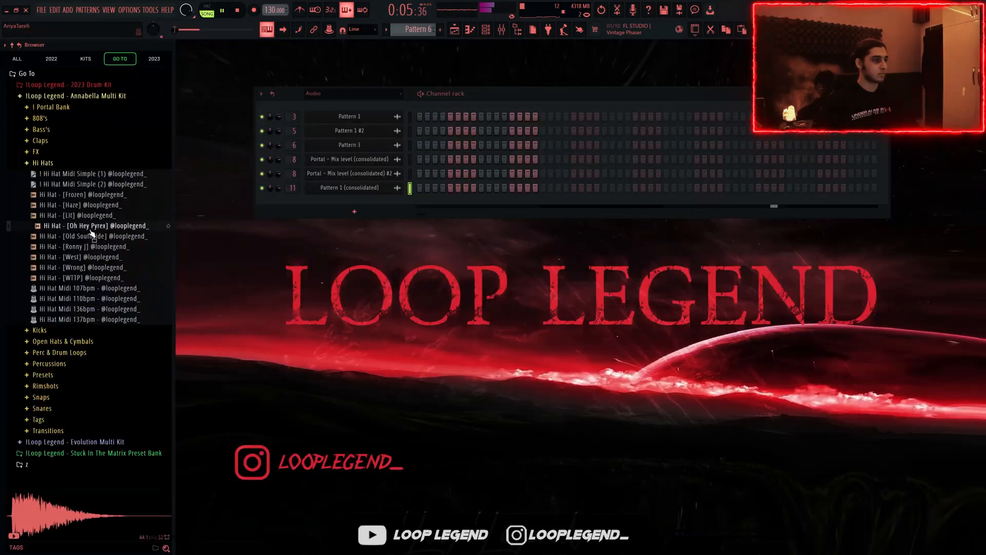
# - Load the Annabella kit's Hi Hat - [Lit] sample into a new channel and apply the Hi Hat Midi Simple (1) pattern to it
pyautogui.click(93, 216)
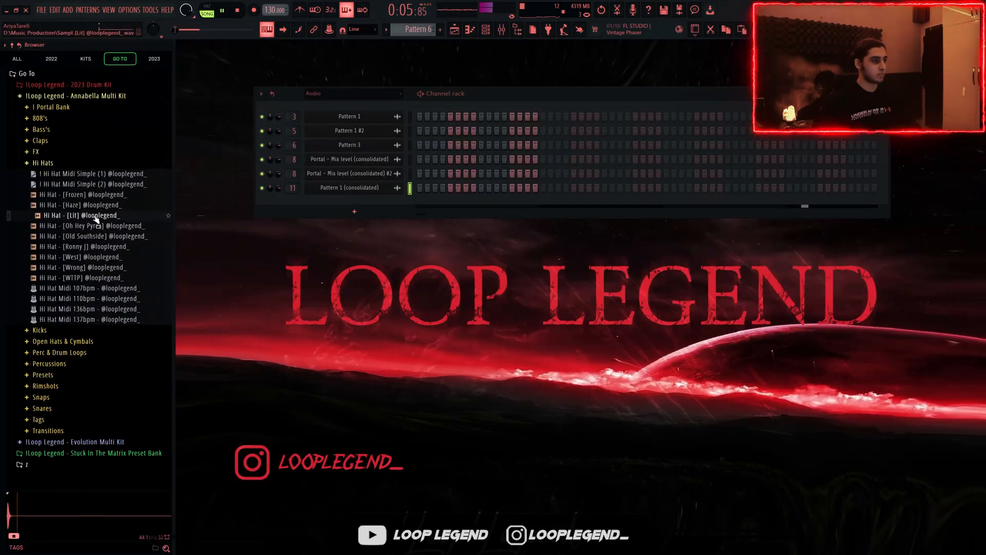
pyautogui.rightClick(94, 216)
pyautogui.click(105, 229)
pyautogui.rightClick(115, 175)
pyautogui.click(125, 180)
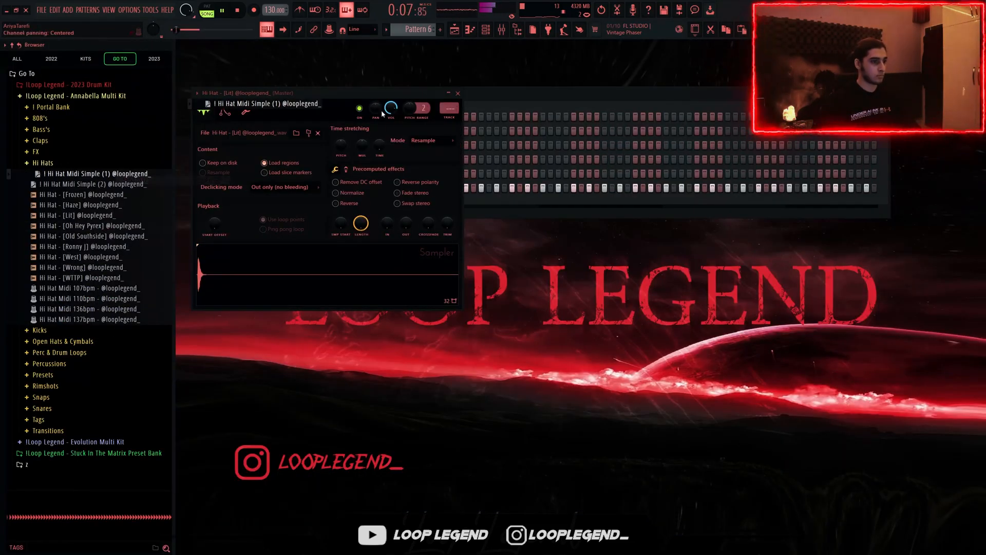
# - Route the hi-hat to mixer insert 12 and add Fruity Reeverb 2 to its fourth slot with a slightly reduced wet level
pyautogui.hotkey('ctrl', 'l')
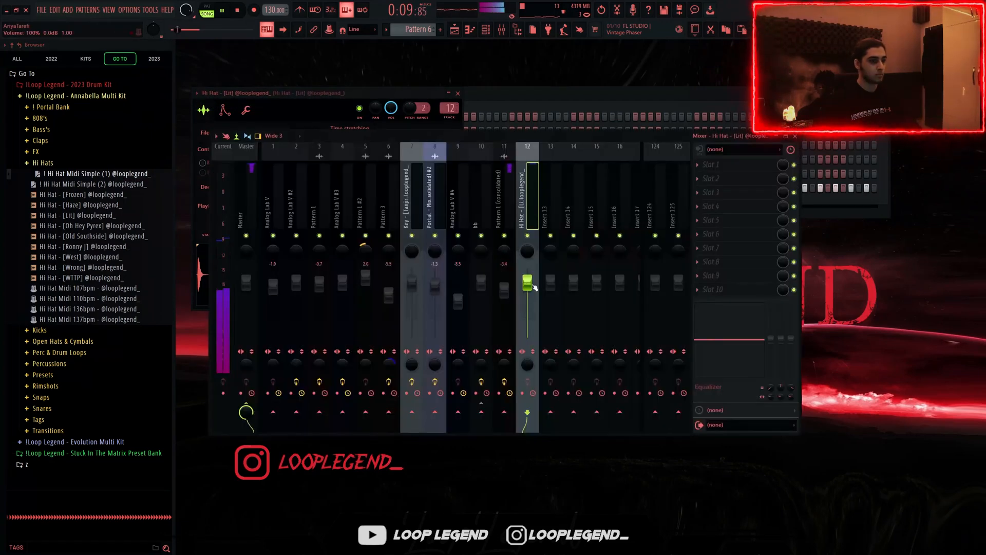
pyautogui.click(709, 217)
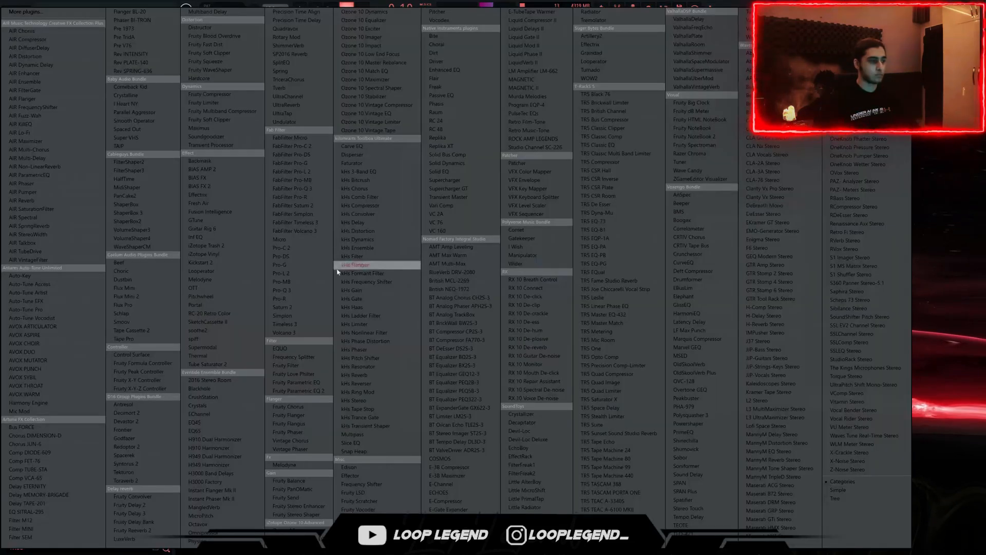
pyautogui.click(132, 530)
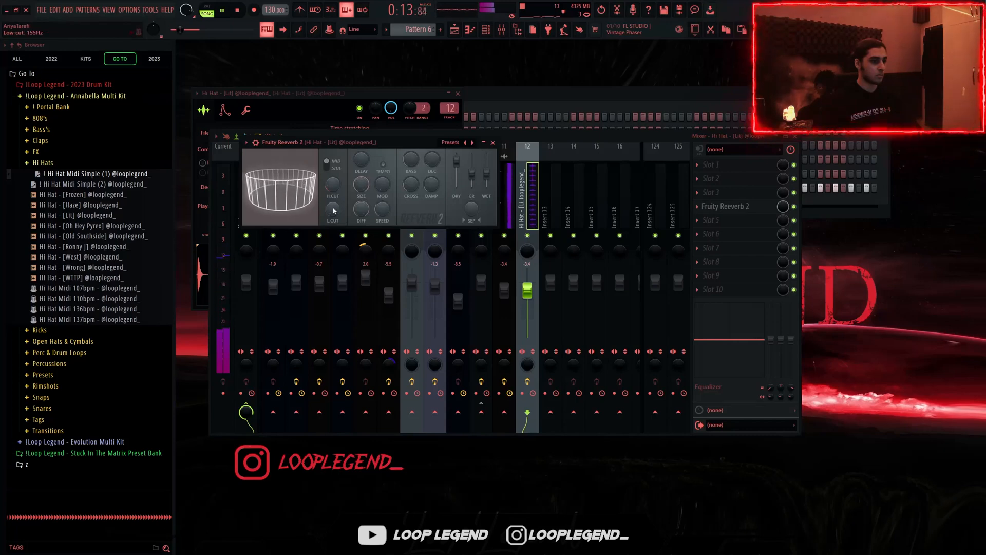
pyautogui.moveTo(489, 177); pyautogui.dragTo(491, 180)
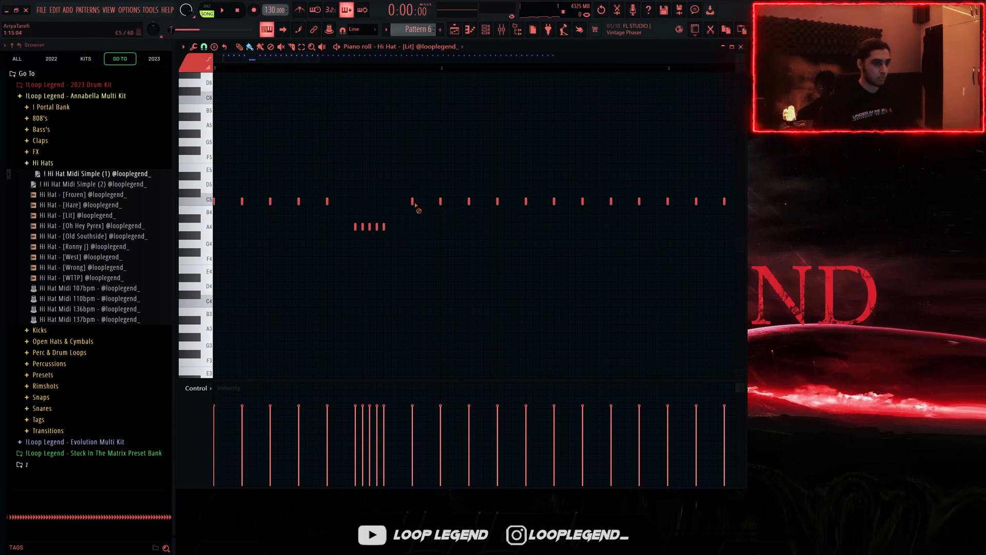
# - Lower the hi-hat note at the start of bar 3 to G#4
pyautogui.scroll(-2, 399, 206)
pyautogui.scroll(4, 301, 240)
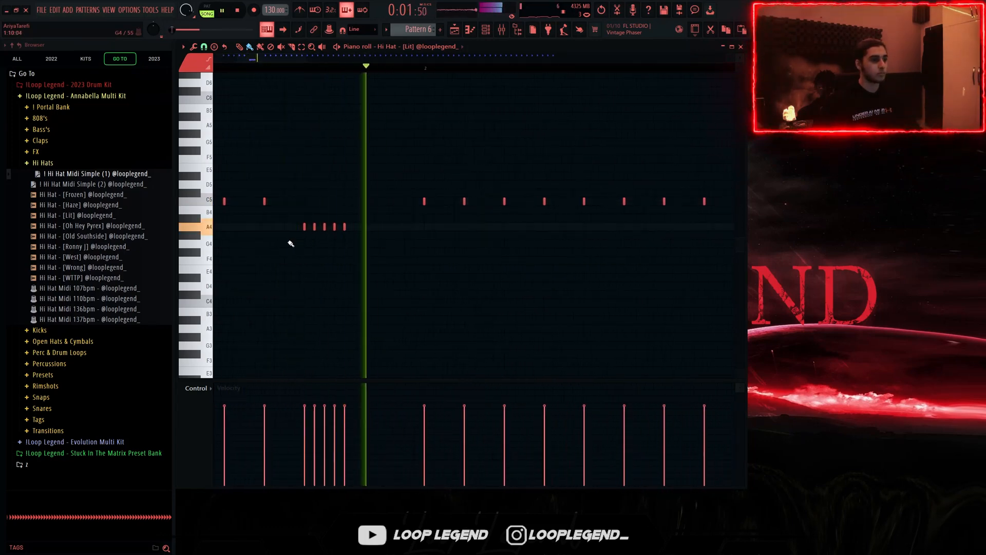
pyautogui.scroll(-3, 467, 205)
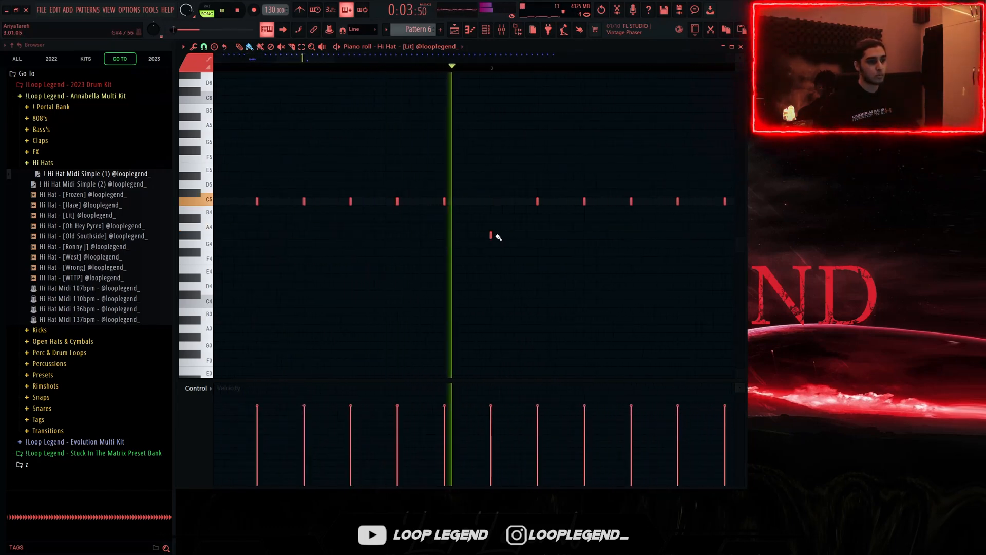
# - Create a four-note half-step hi-hat roll at F#4 in bar 3, starting on step 7
pyautogui.scroll(4, 577, 249)
pyautogui.moveTo(595, 203); pyautogui.dragTo(619, 204)
pyautogui.scroll(-2, 601, 222)
pyautogui.scroll(-3, 601, 227)
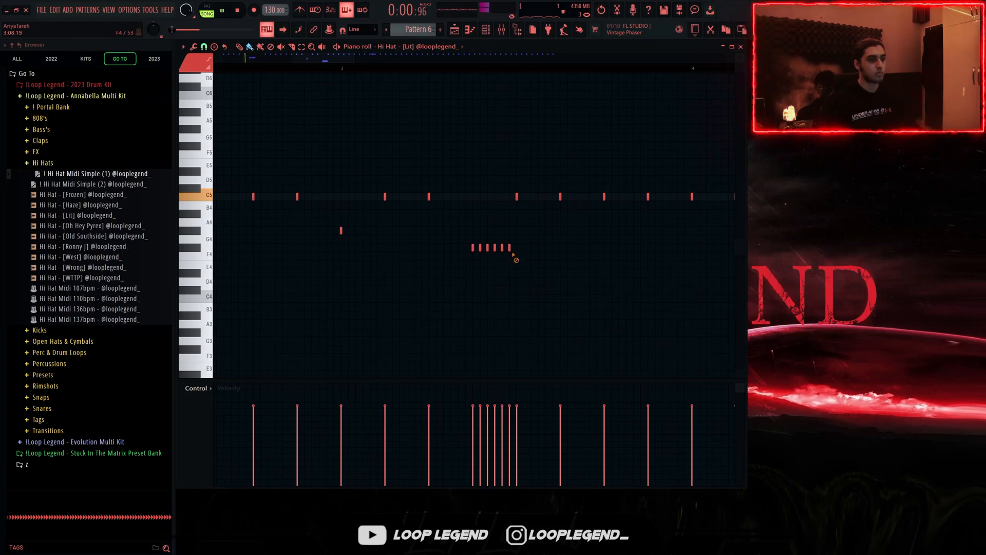
pyautogui.scroll(-3, 508, 251)
pyautogui.scroll(6, 491, 251)
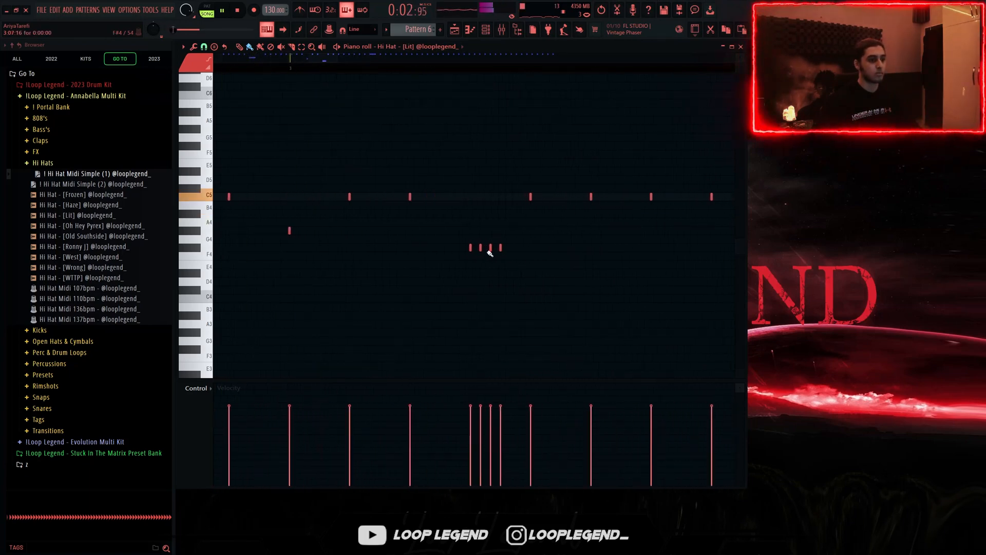
pyautogui.scroll(-4, 483, 251)
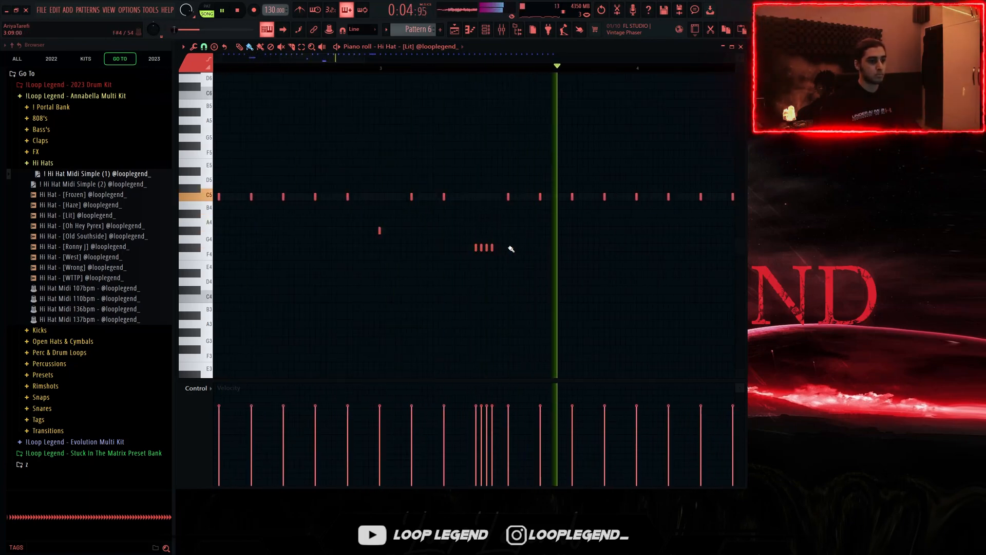
# - Add a half-step hi-hat roll at C5 in the middle of bar 4 and lower the bar's last note to C#4
pyautogui.scroll(-4, 637, 259)
pyautogui.scroll(5, 637, 263)
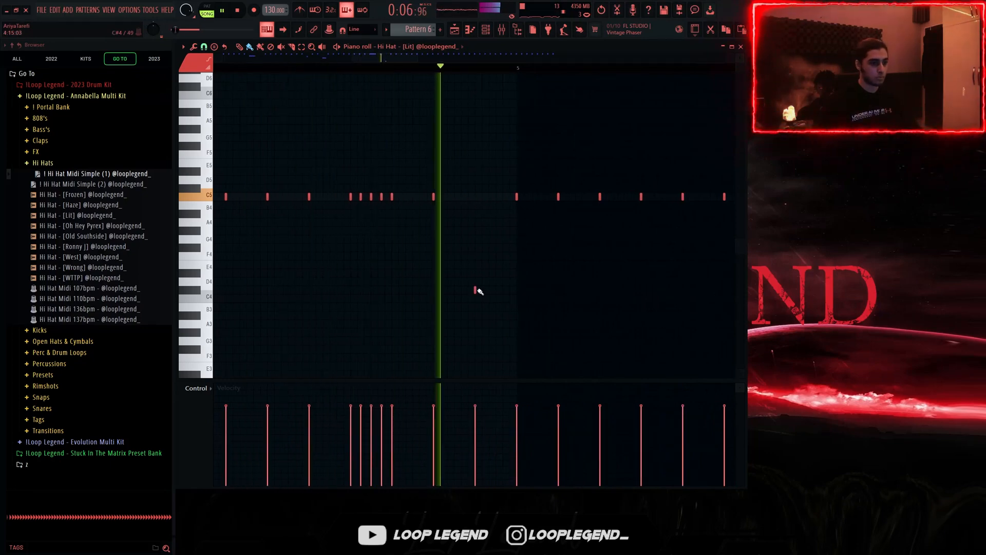
# - Delete the hi-hat notes in bars 5 to 8 and duplicate the edited first four bars in their place
pyautogui.scroll(-4, 478, 289)
pyautogui.moveTo(612, 159)
pyautogui.mouseDown()
pyautogui.moveTo(463, 237)
pyautogui.moveTo(384, 255)
pyautogui.mouseUp()
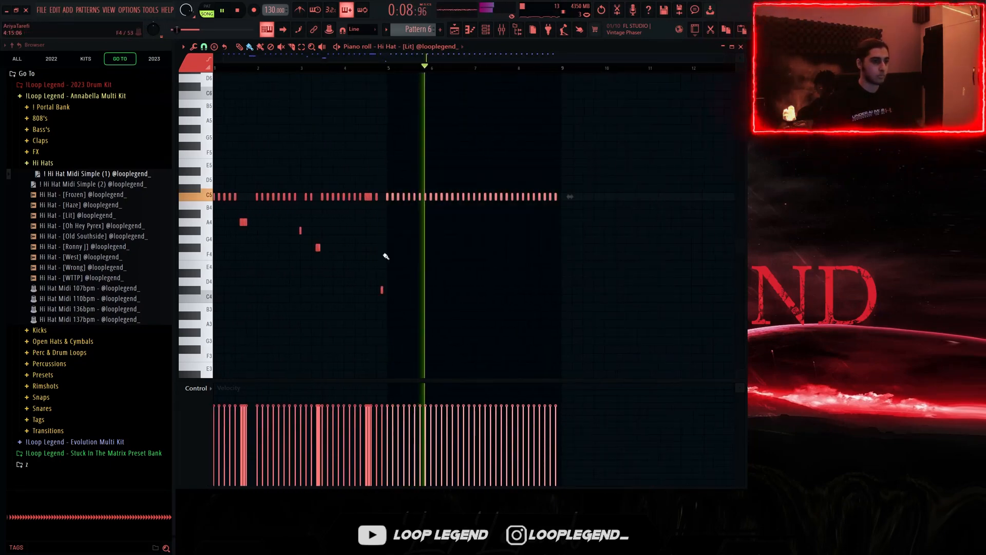
pyautogui.press('Delete')
pyautogui.hotkey('ctrl', 'b')
pyautogui.keyDown('ctrl'); pyautogui.click(403, 249); pyautogui.keyUp('ctrl')
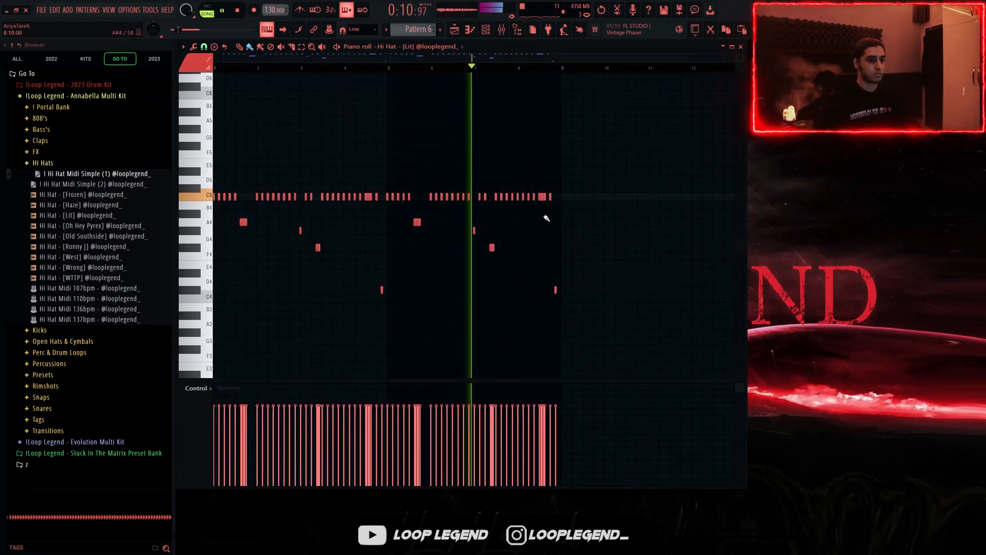
# - Set the piano roll snap to 1/6 beat and add C5 roll notes between steps 13 and 15 of bar 8
pyautogui.scroll(6, 542, 220)
pyautogui.click(204, 47)
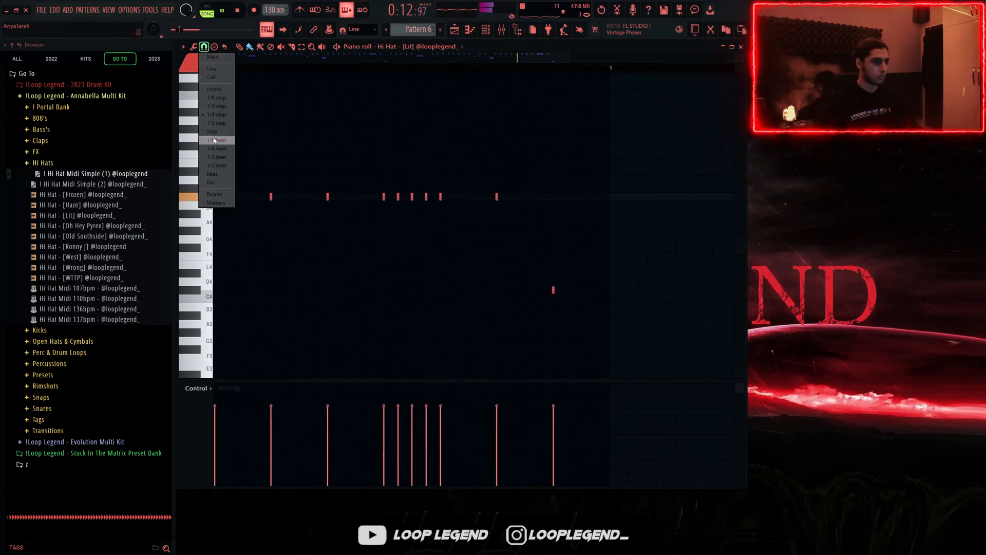
pyautogui.click(220, 140)
pyautogui.moveTo(519, 197); pyautogui.dragTo(552, 198)
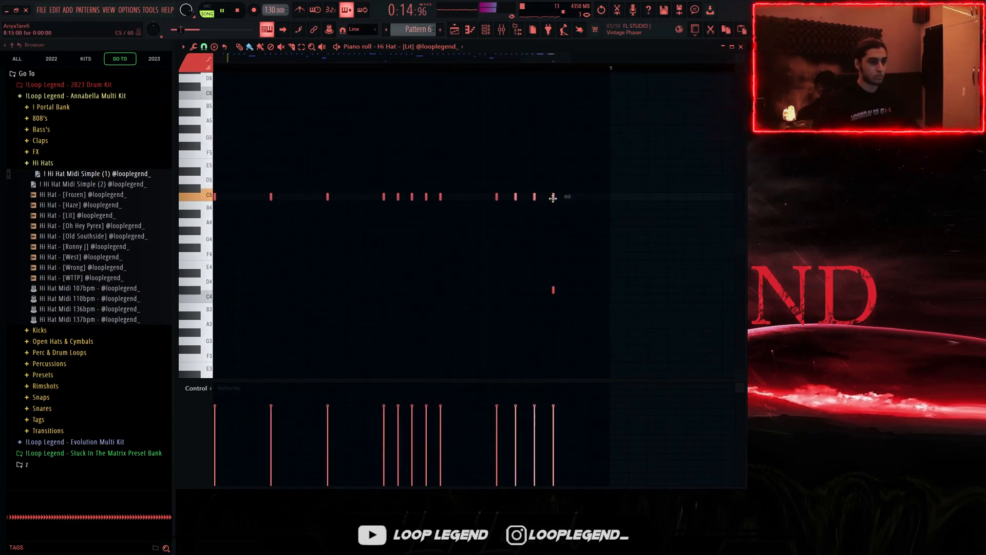
# - Move the last C#4 hi-hat note in bar 8 up to C5
pyautogui.scroll(-6, 514, 221)
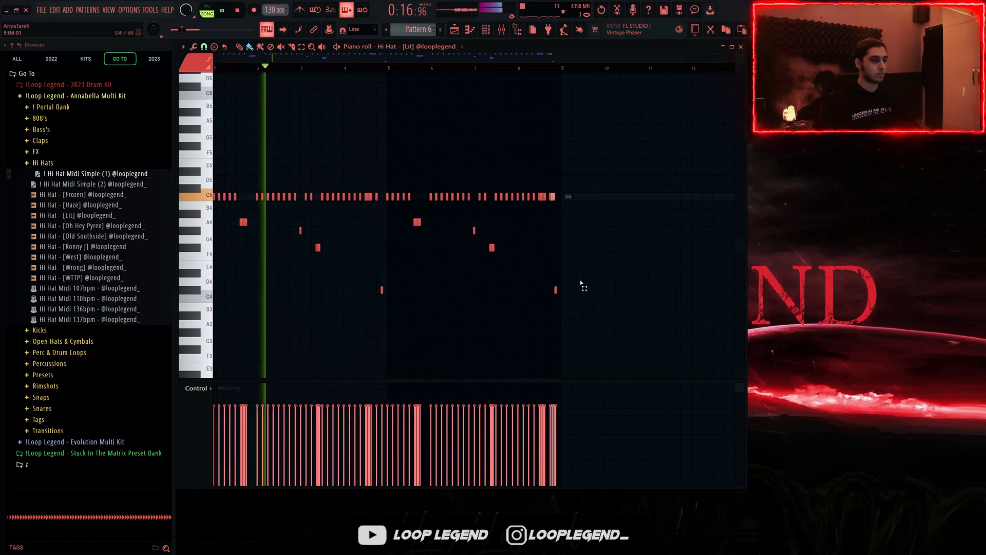
pyautogui.moveTo(579, 277); pyautogui.dragTo(520, 311)
pyautogui.hotkey('ctrl', 'Up')
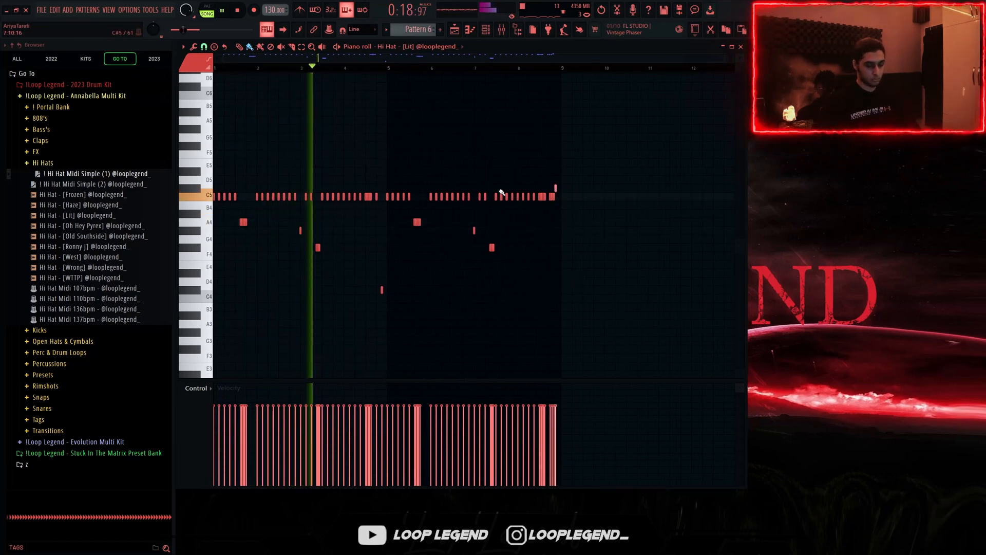
pyautogui.hotkey('shift', 'Down')
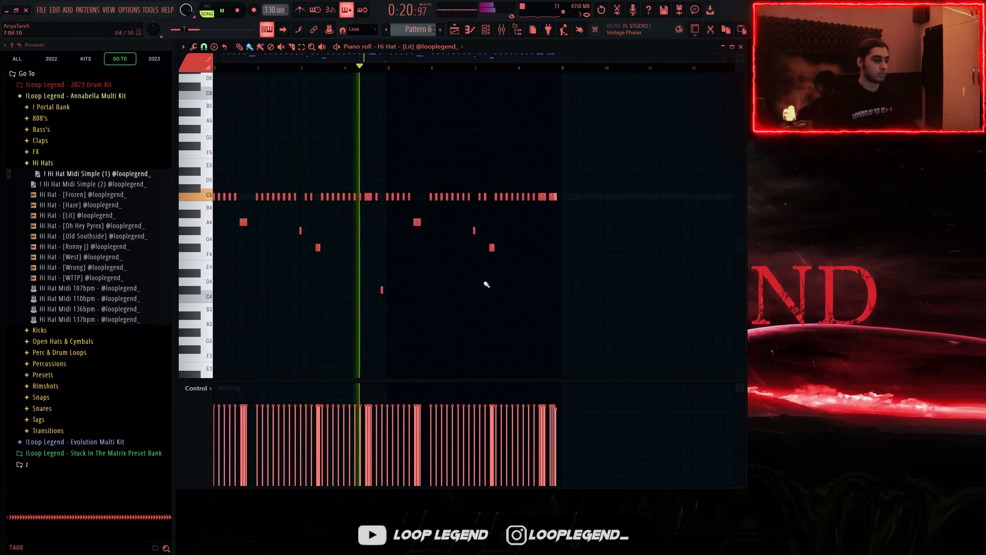
# - Lower the hi-hat mixer track's volume to -5.5 dB
pyautogui.press('F9')
pyautogui.moveTo(528, 302); pyautogui.dragTo(530, 302)
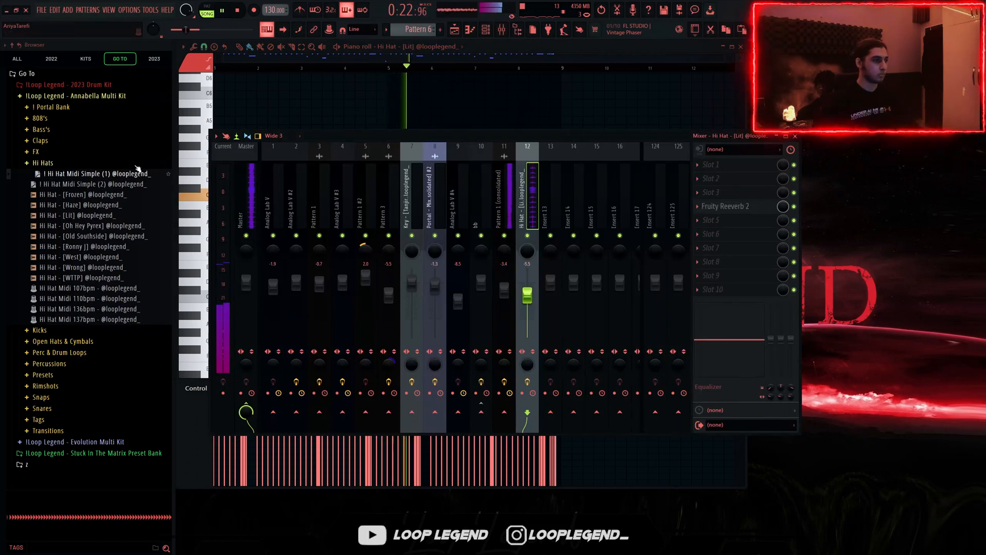
pyautogui.press('F9')
# - Load the Annabella kit's Clap - [Southside] sample into a new channel and apply the Clap Midi 8 Bar pattern to it
pyautogui.click(40, 140)
pyautogui.click(83, 182)
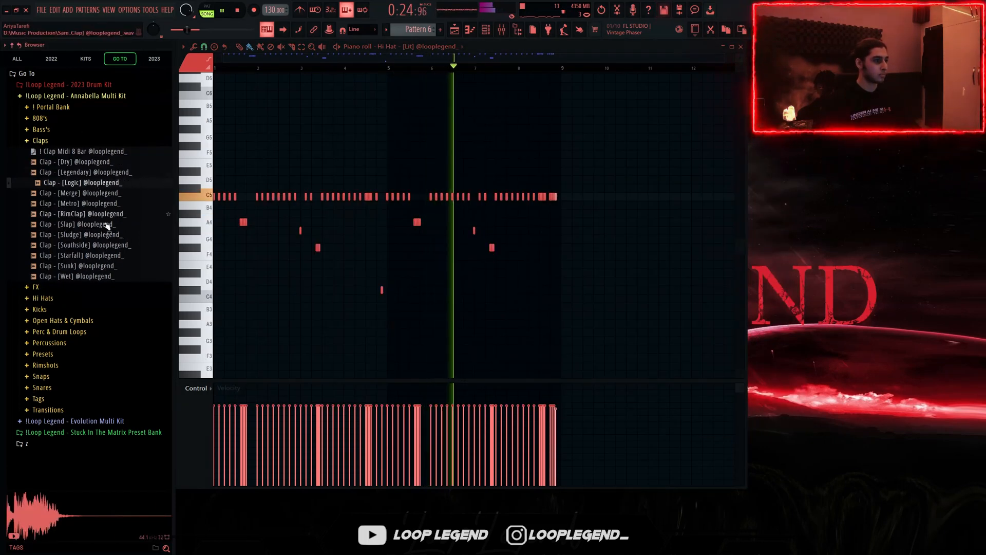
pyautogui.click(102, 254)
pyautogui.click(100, 245)
pyautogui.rightClick(100, 244)
pyautogui.click(114, 254)
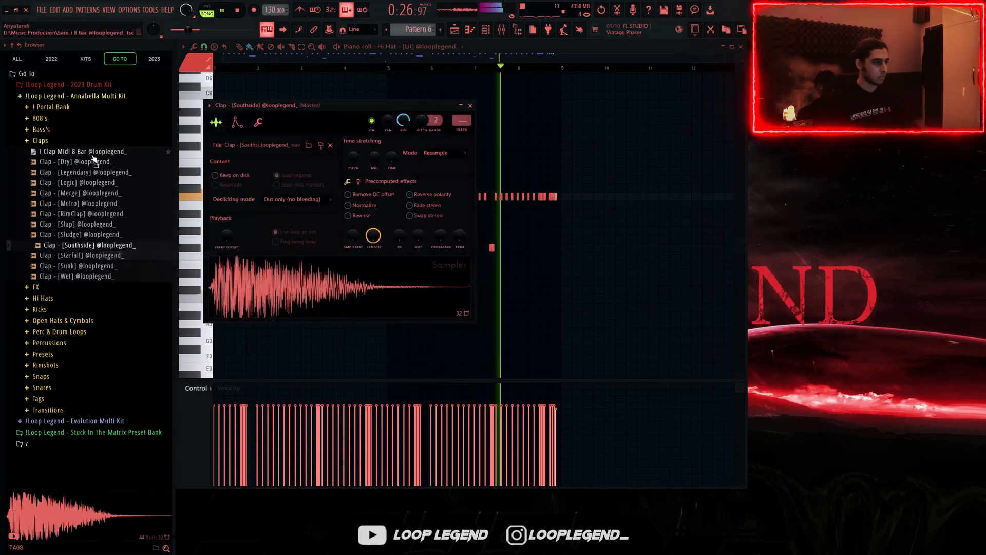
pyautogui.moveTo(92, 160); pyautogui.dragTo(332, 119)
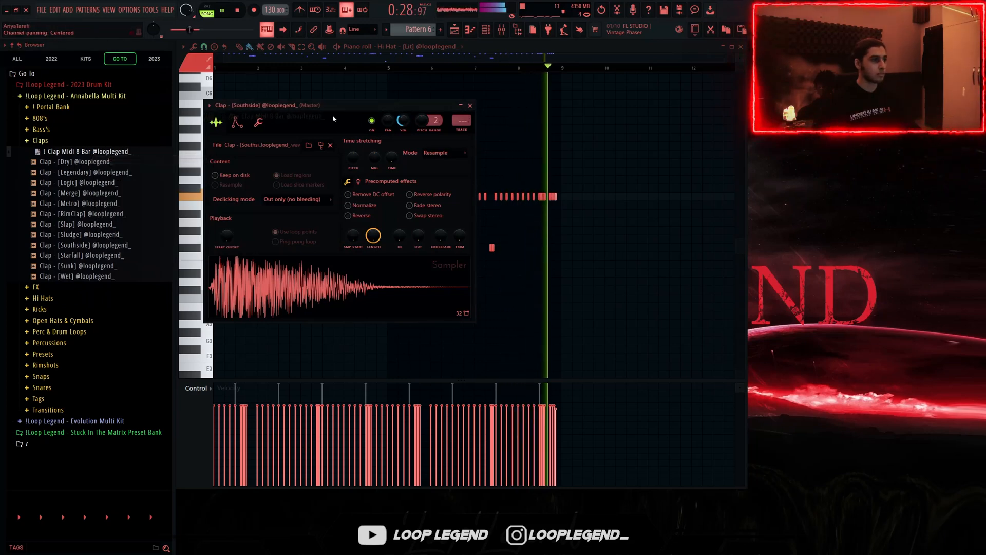
# - Load Clap - [Pause] from the 2023 Drum Kit into a new channel, apply the Clap Midi 8 Bar pattern, and show the channel rack
pyautogui.click(68, 86)
pyautogui.click(50, 119)
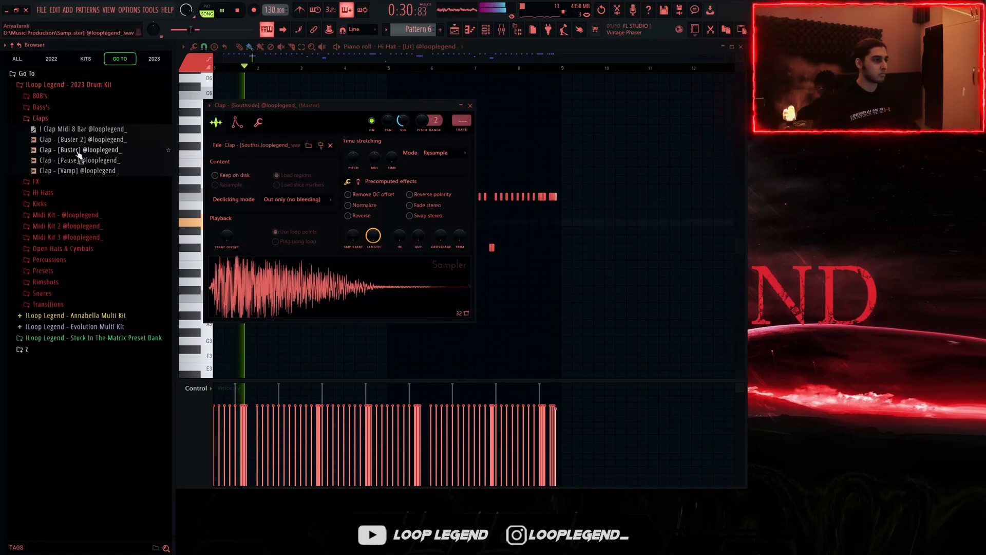
pyautogui.click(78, 152)
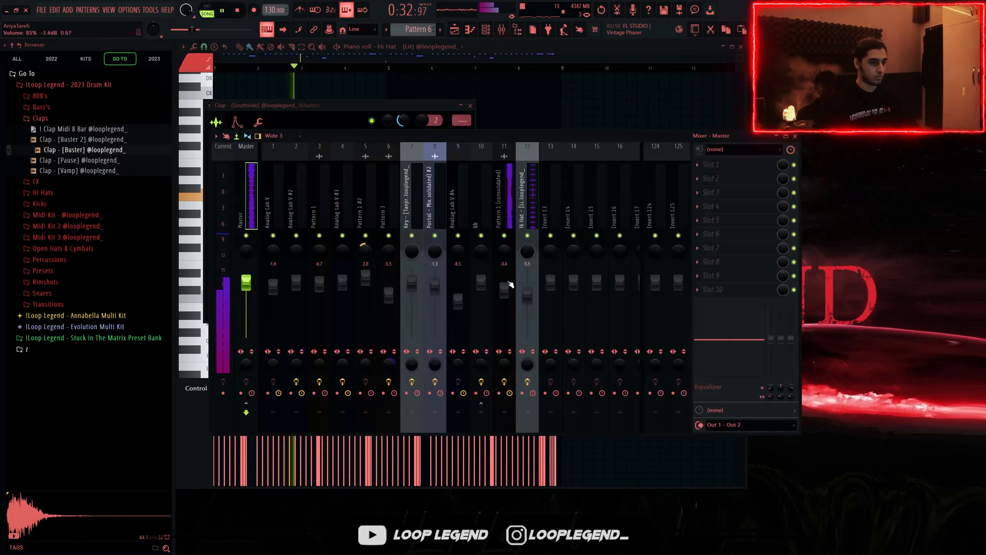
pyautogui.press('F9')
pyautogui.click(93, 160)
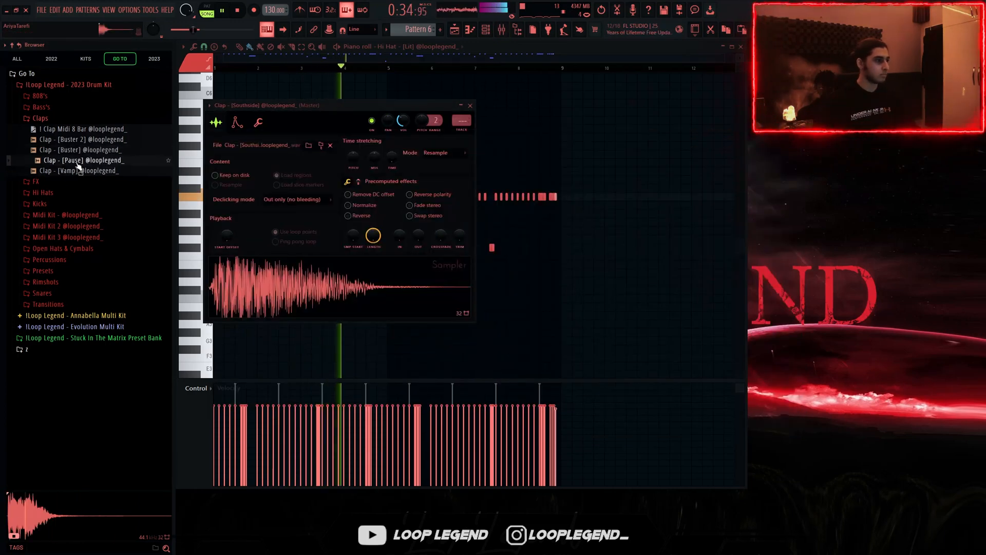
pyautogui.rightClick(76, 164)
pyautogui.click(108, 175)
pyautogui.moveTo(85, 129); pyautogui.dragTo(419, 137)
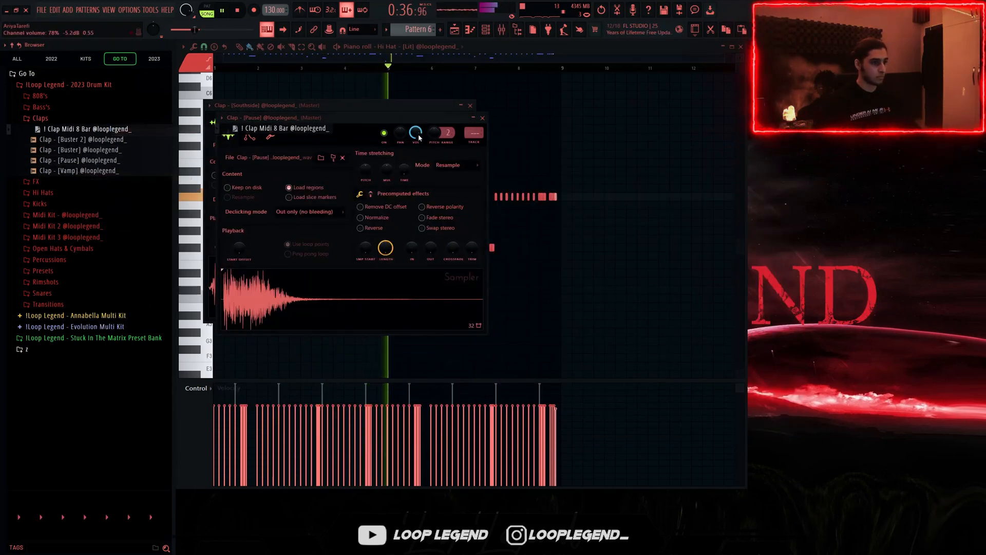
pyautogui.press('F6')
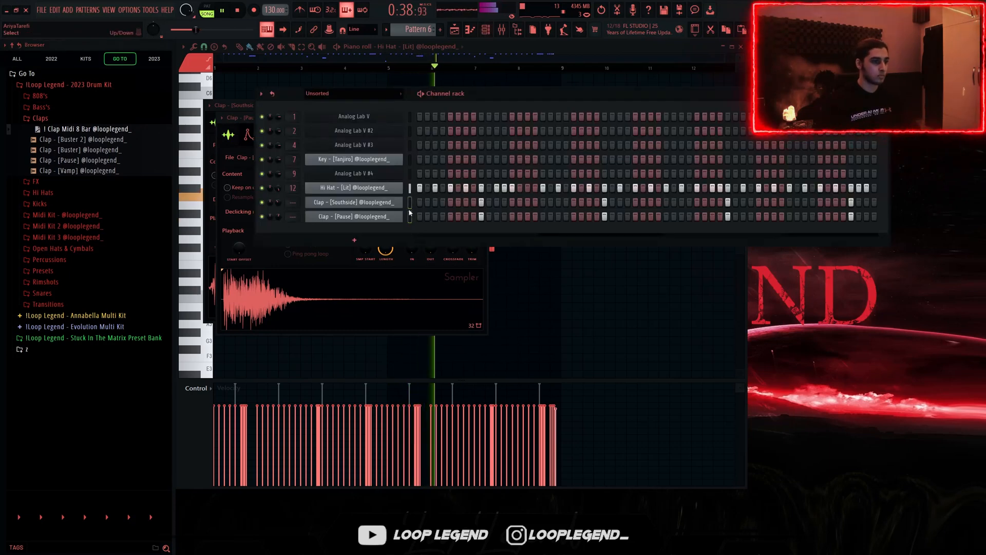
# - Load the 2023 Drum Kit's 808 - [Go To2] sample into a new channel and open its piano roll
pyautogui.click(51, 140)
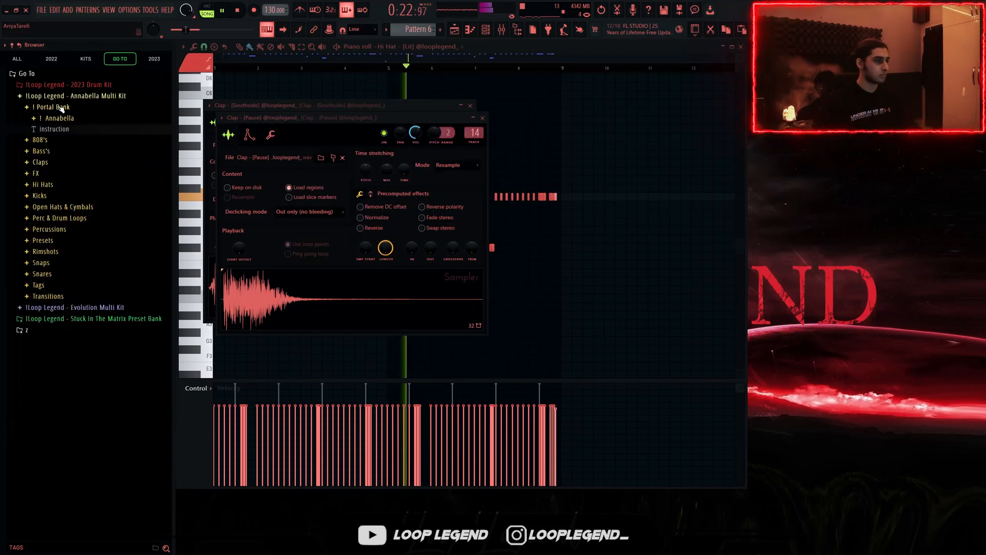
pyautogui.click(65, 86)
pyautogui.click(46, 96)
pyautogui.click(75, 150)
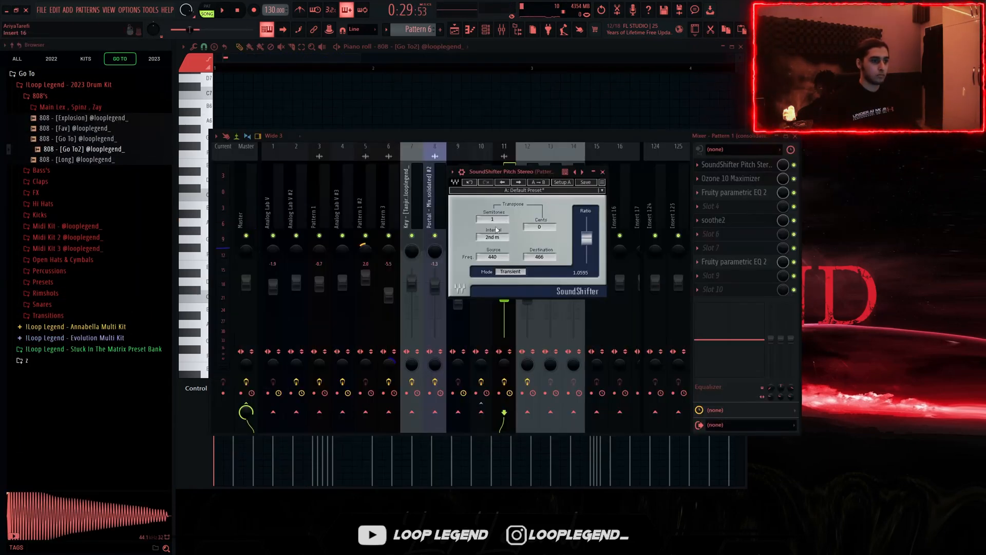
# - With the song playing, place A#4 808 notes at the start of bar 1, bar 1 step 15, bar 2 step 5 and the start of bar 3
pyautogui.press('F9')
pyautogui.press('space')
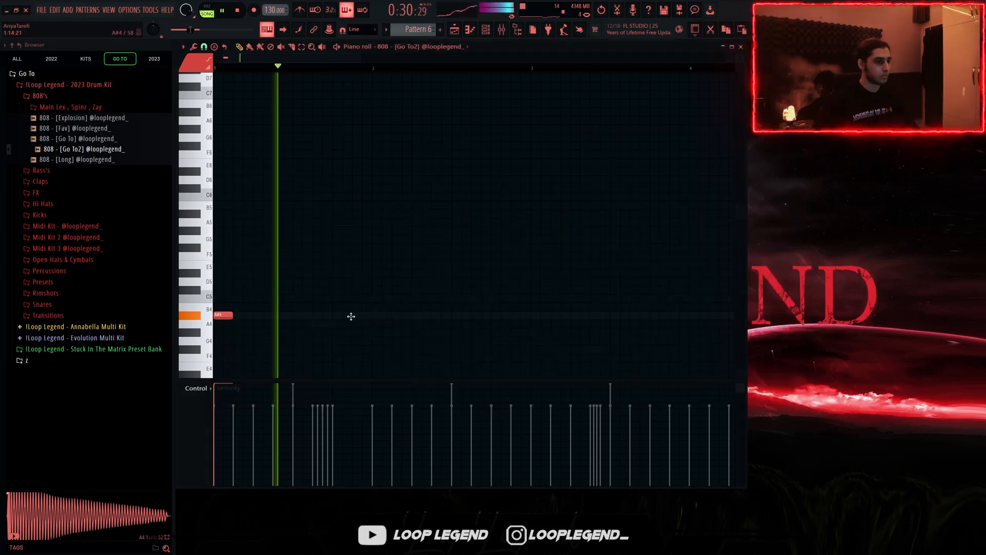
pyautogui.click(354, 315)
pyautogui.click(419, 314)
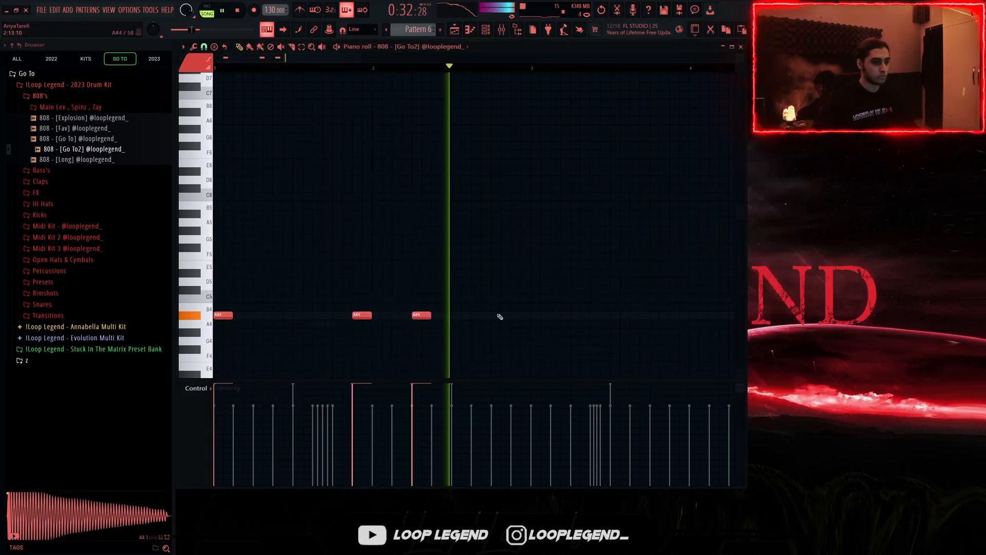
pyautogui.click(536, 315)
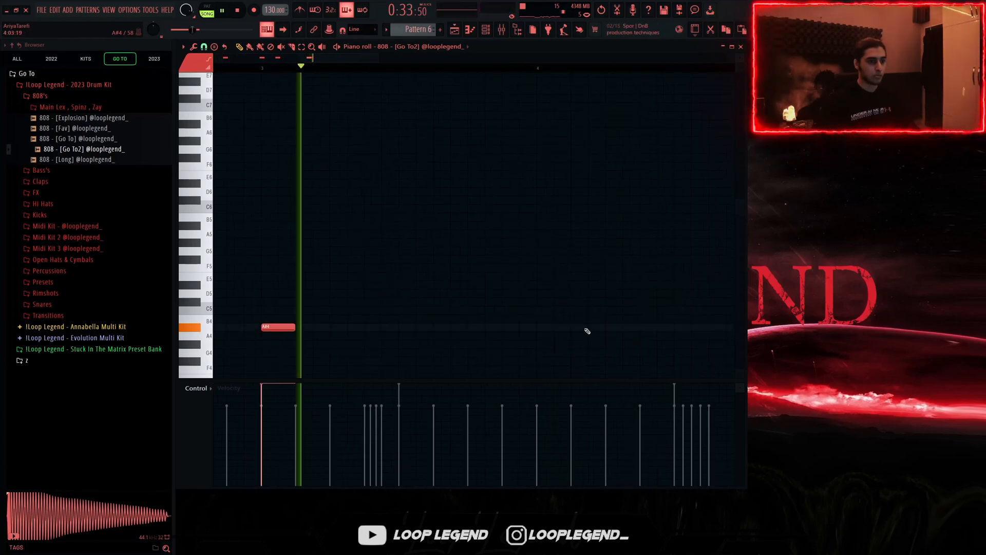
# - Add five short A#4 808 notes in bar 4 at steps 3, 7, 10, 12 and 15
pyautogui.click(587, 327)
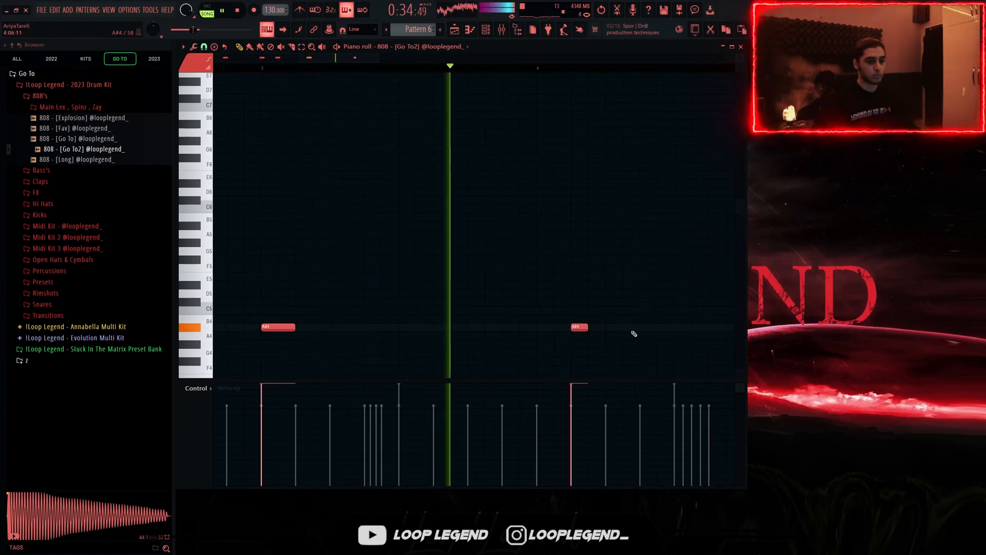
pyautogui.click(645, 328)
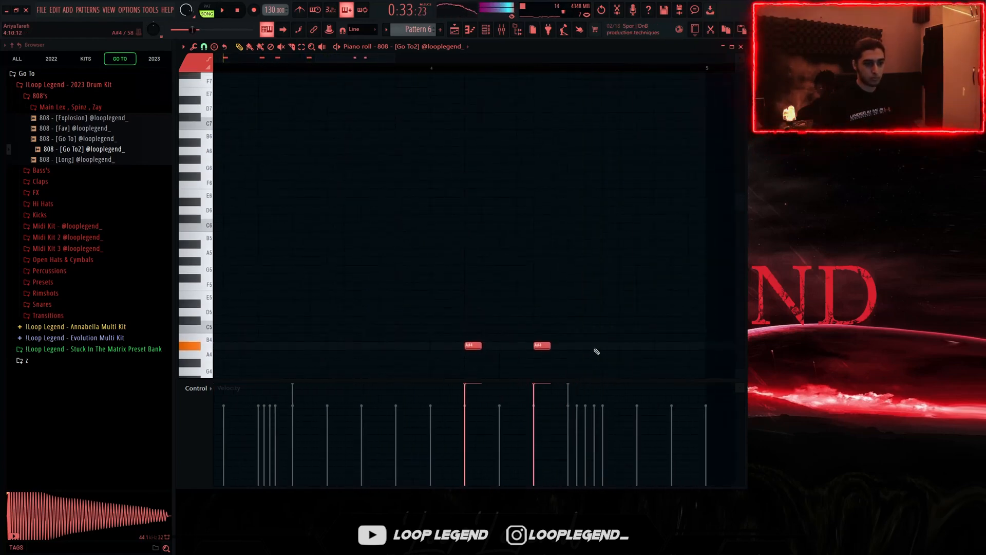
pyautogui.click(588, 345)
pyautogui.click(623, 345)
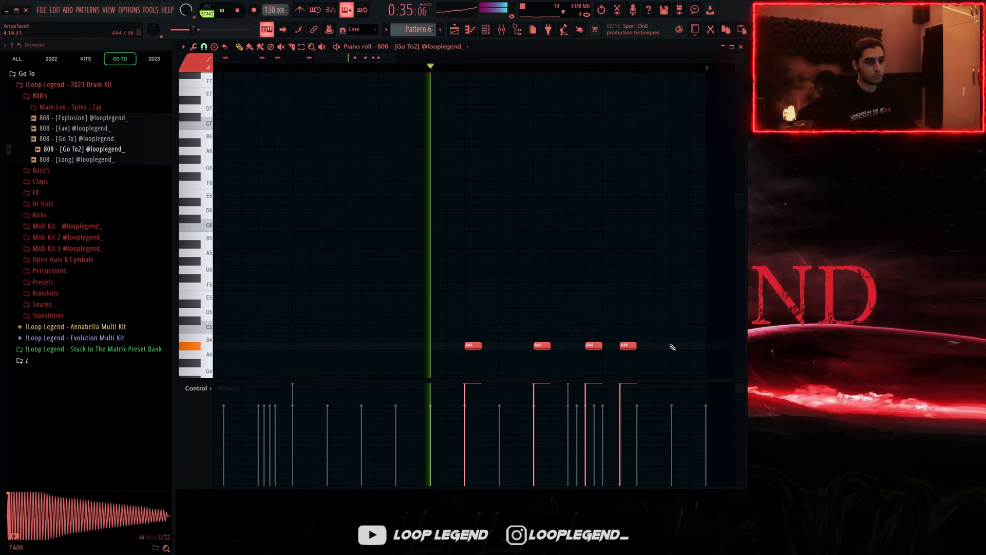
pyautogui.click(674, 345)
pyautogui.scroll(-1, 635, 345)
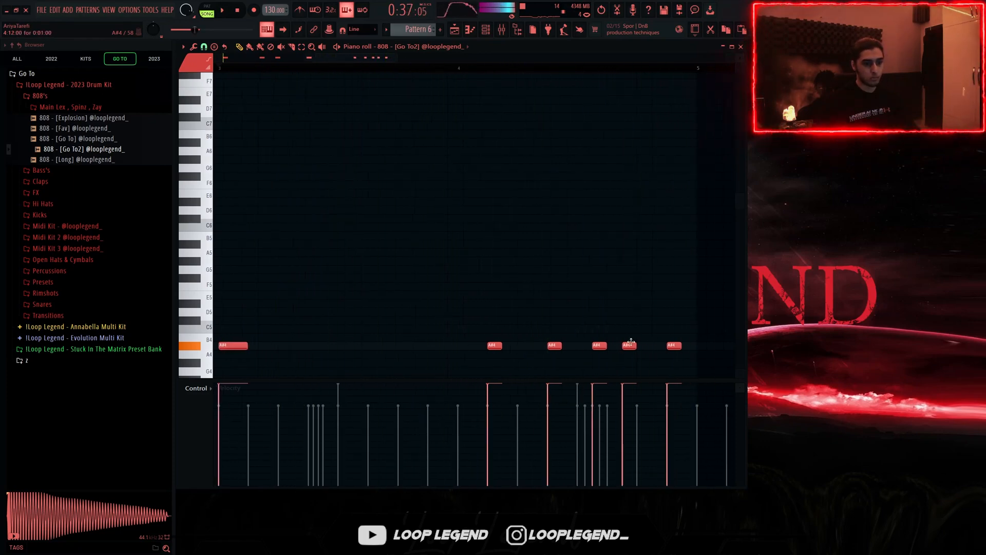
# - Rearrange the third and fourth 808 notes of bar 4 so they start at steps 9 and 11
pyautogui.rightClick(628, 345)
pyautogui.click(611, 346)
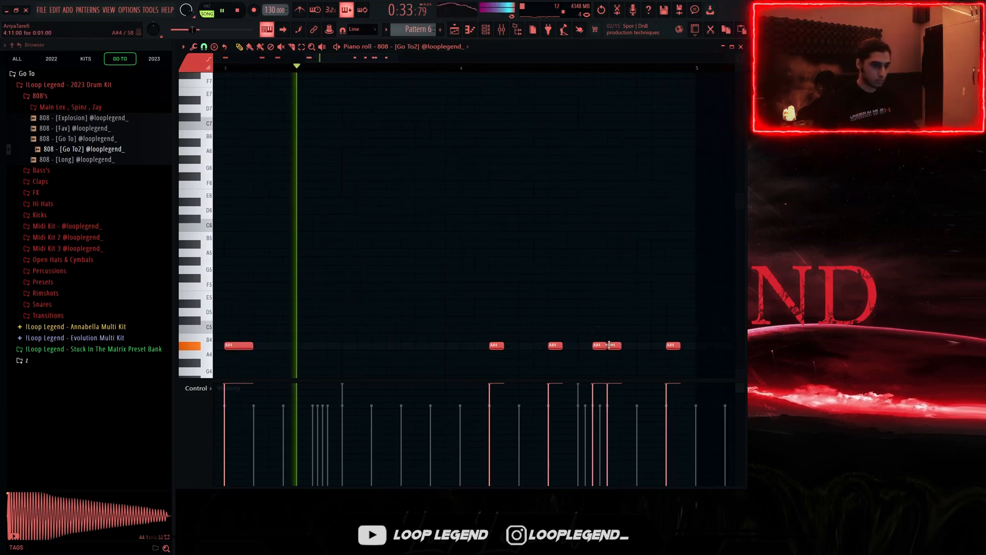
pyautogui.moveTo(610, 342); pyautogui.dragTo(523, 314)
pyautogui.scroll(1, 523, 314)
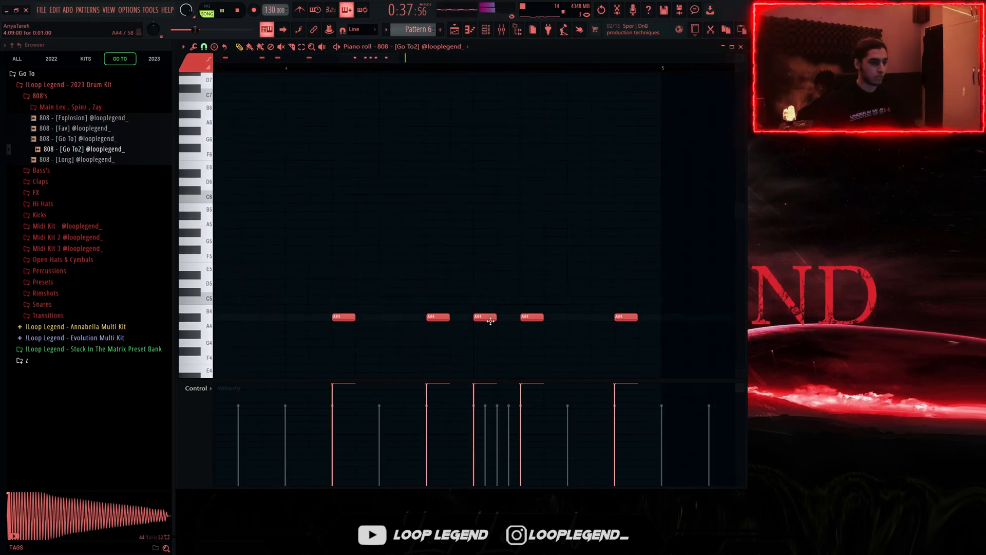
pyautogui.scroll(-1, 531, 339)
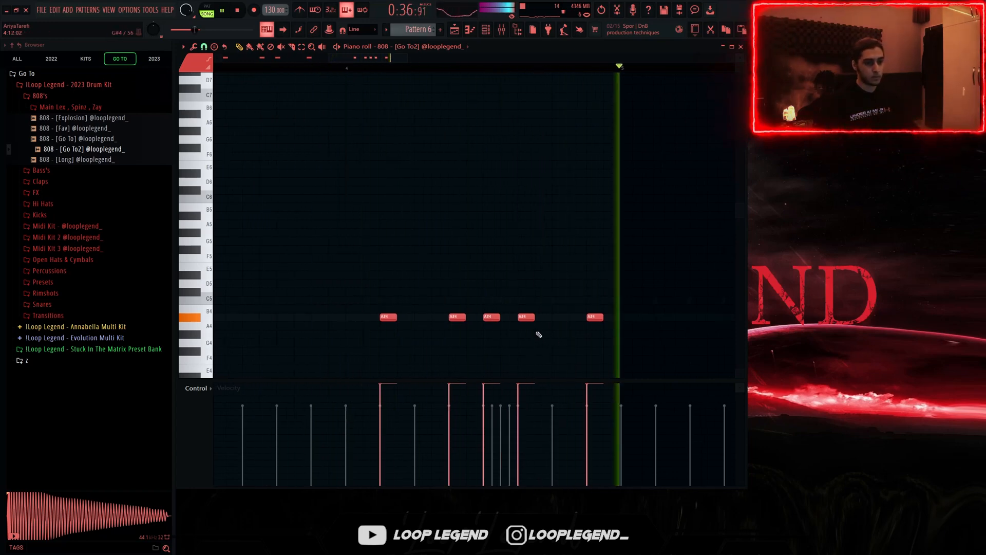
# - Duplicate the four-bar 808 phrase into bars 5 to 8 and move the fourth note of bar 8 two steps later
pyautogui.scroll(-3, 523, 71)
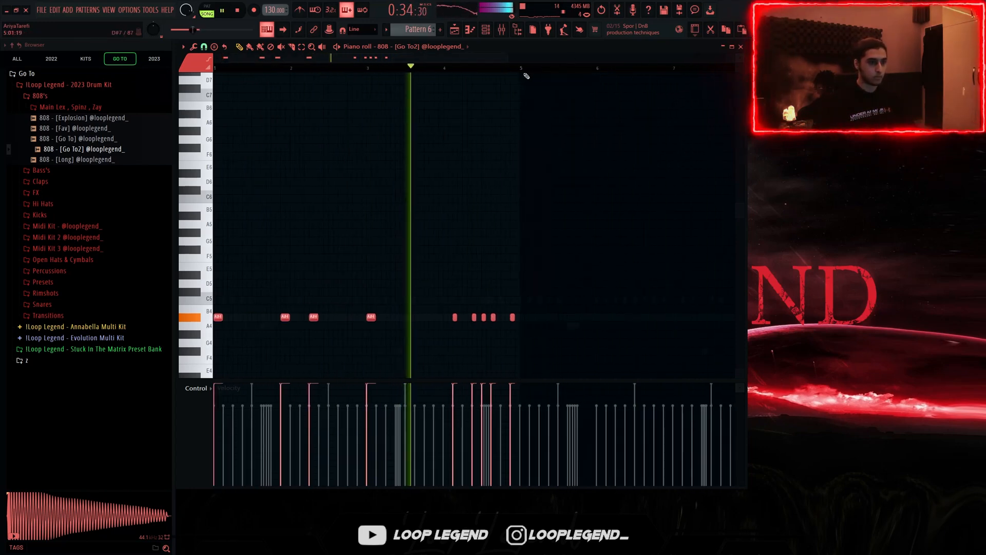
pyautogui.scroll(2, 520, 69)
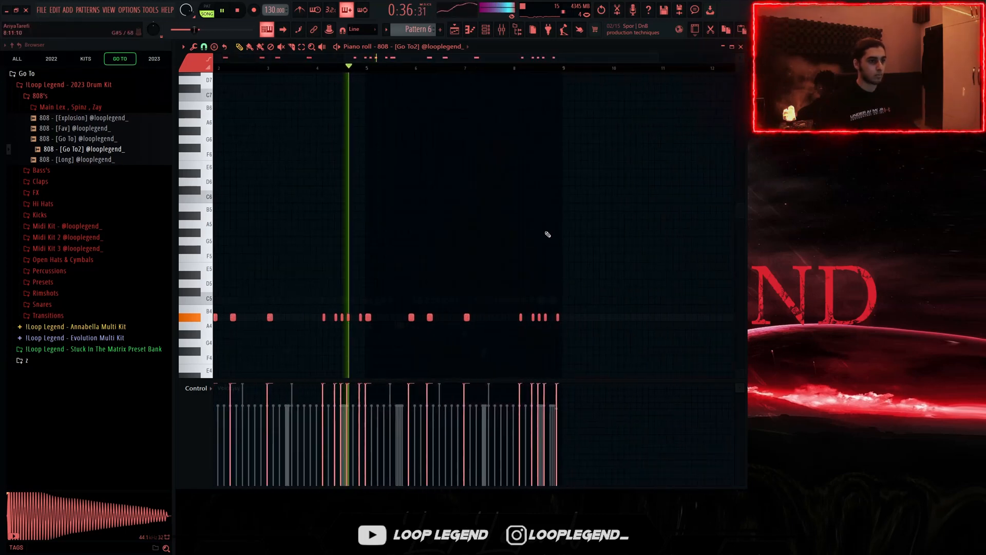
pyautogui.click(475, 71)
pyautogui.scroll(4, 534, 333)
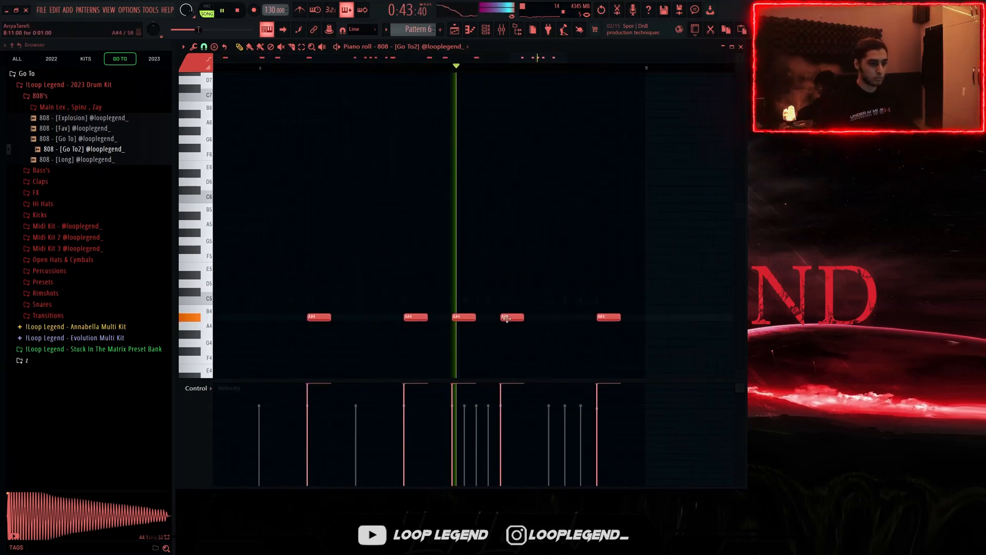
pyautogui.moveTo(505, 319); pyautogui.dragTo(531, 320)
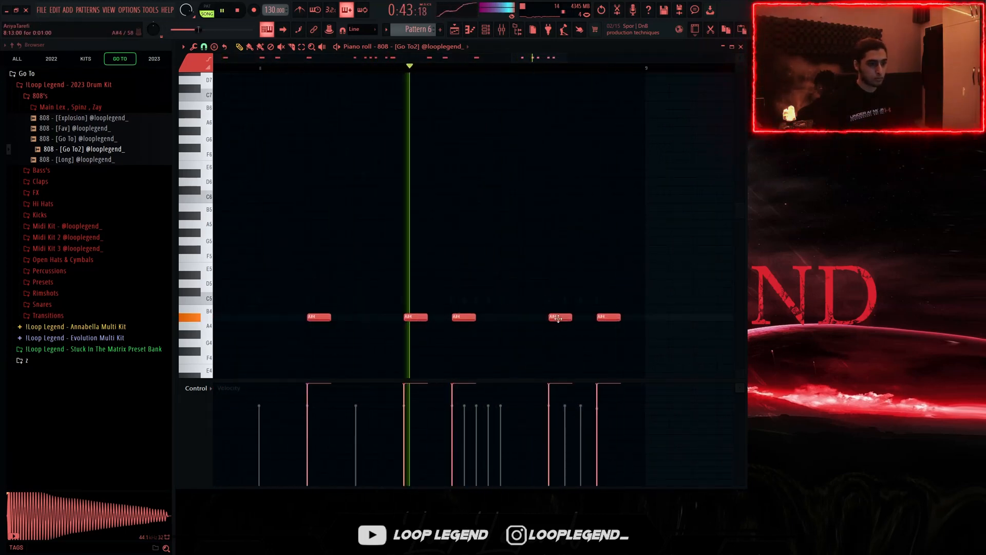
# - Raise the first two 808 notes of bar 4 to C#5 and C5, and play from bar 4
pyautogui.scroll(-5, 573, 333)
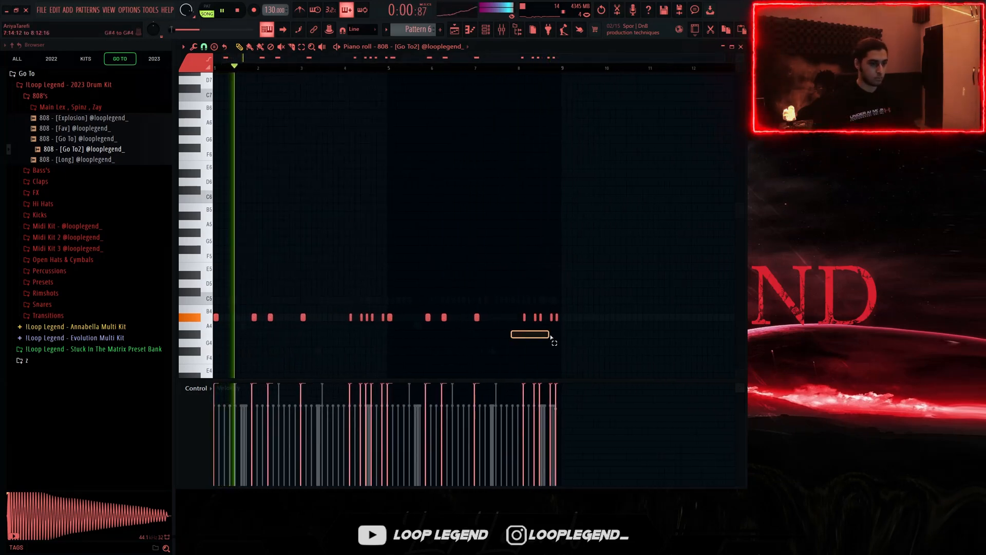
pyautogui.scroll(3, 484, 325)
pyautogui.moveTo(539, 326); pyautogui.dragTo(551, 280)
pyautogui.hotkey('shift', 'Down')
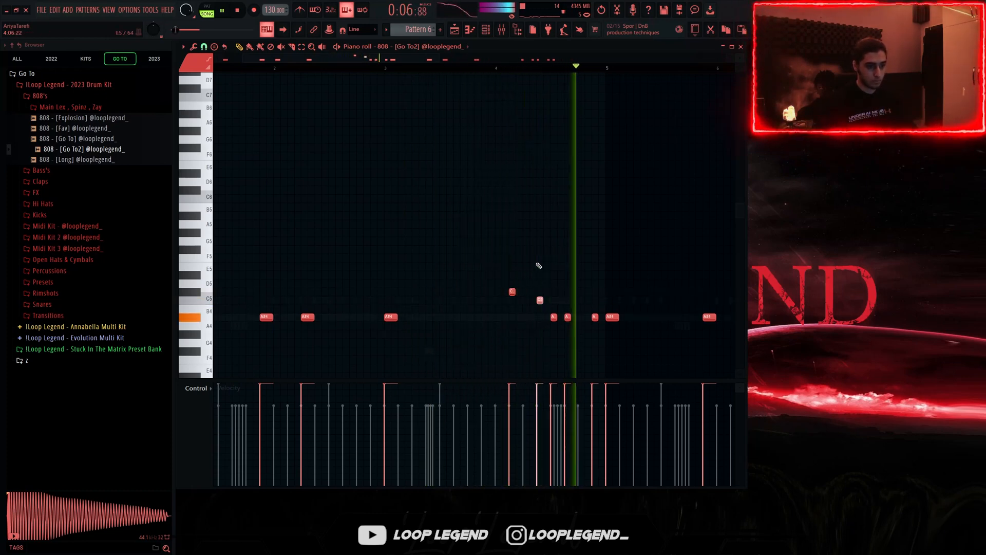
pyautogui.press('space')
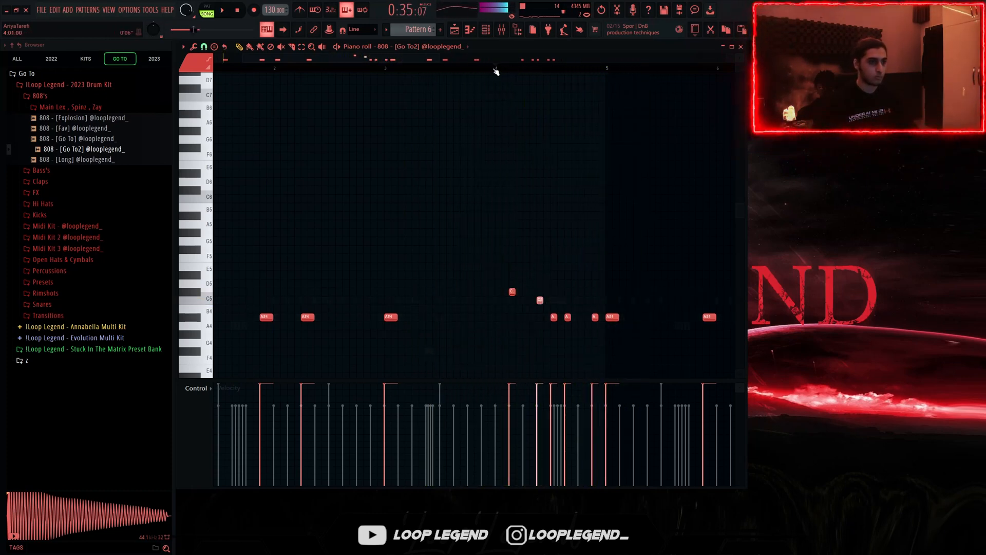
pyautogui.click(497, 72)
pyautogui.press('space')
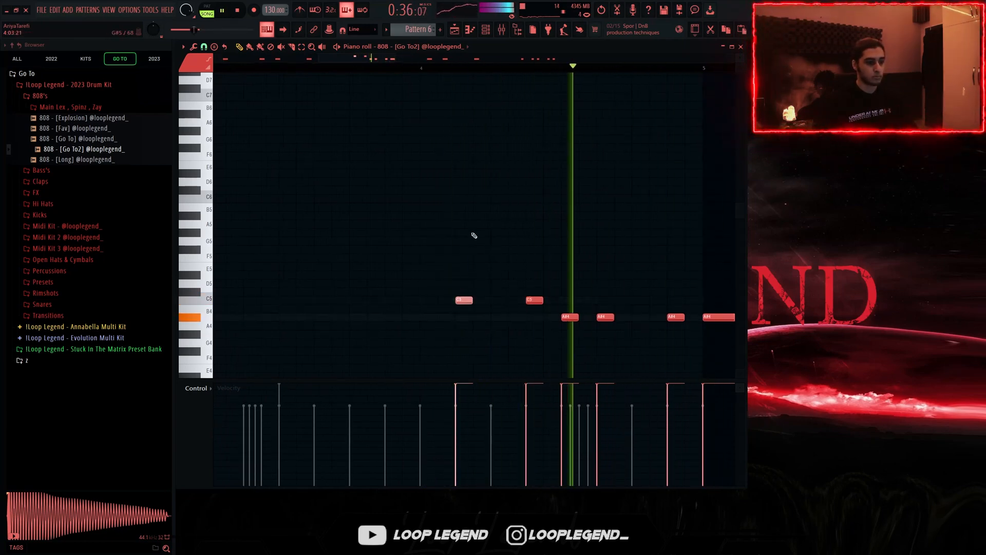
# - Lower the first 808 note of bar 4 back to A#4 and replay that section
pyautogui.scroll(-3, 478, 246)
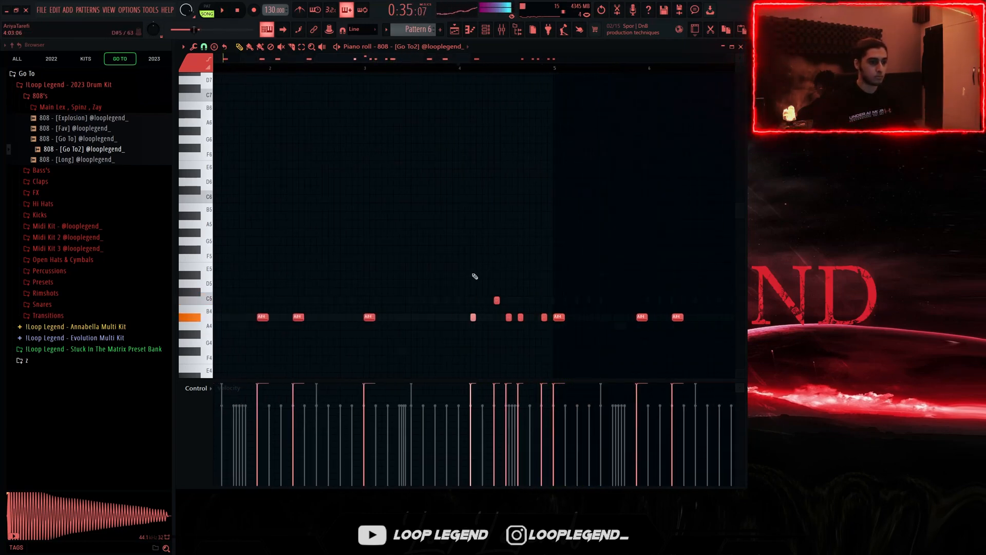
pyautogui.scroll(3, 500, 324)
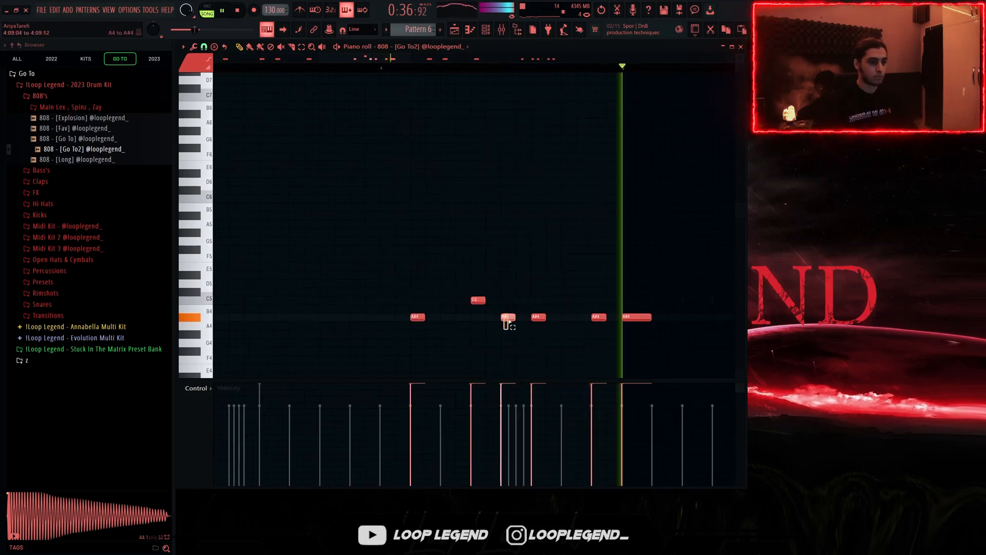
pyautogui.scroll(-3, 542, 299)
pyautogui.scroll(3, 544, 293)
# - Raise the third 808 note of bar 8 to B4 and set the 808 mixer track's volume to -0.7 dB
pyautogui.press('space')
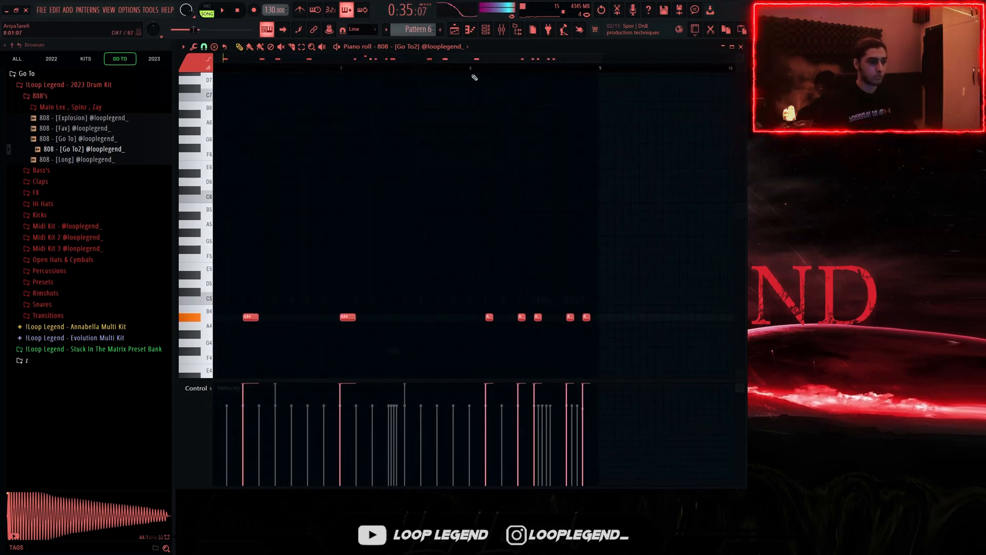
pyautogui.scroll(3, 524, 303)
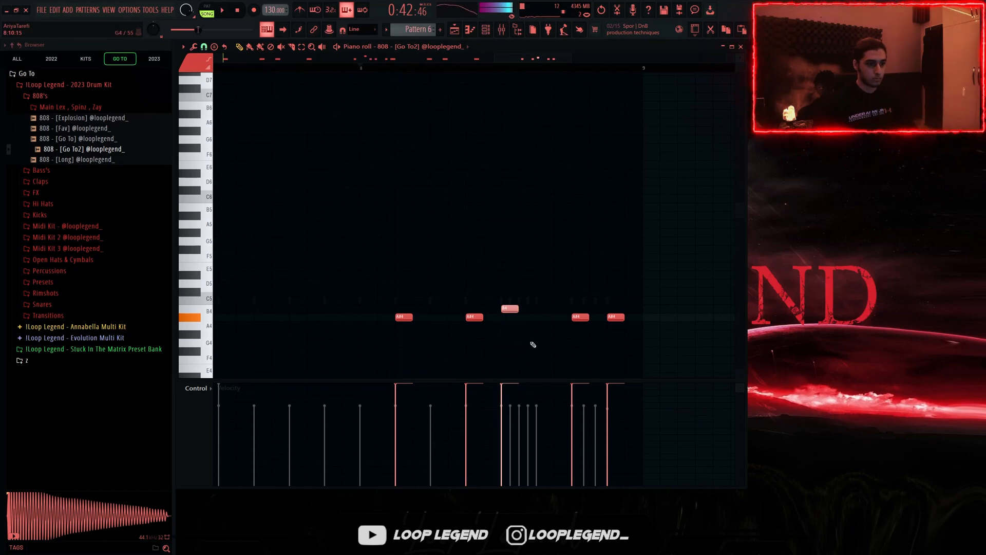
pyautogui.press('space')
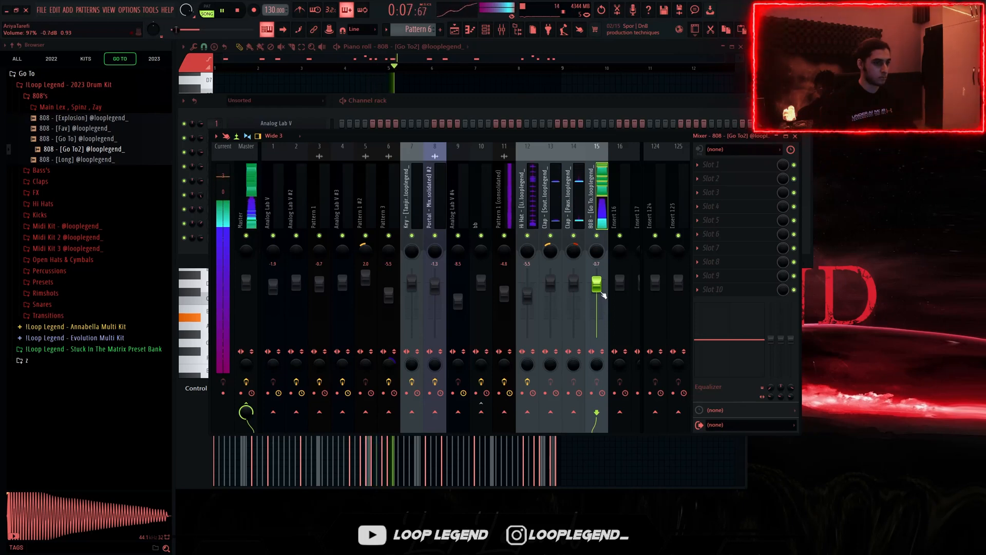
# - Audition the 2023 Drum Kit's open hats and load Open Hat - [Petite] into a new channel
pyautogui.click(60, 263)
pyautogui.click(73, 229)
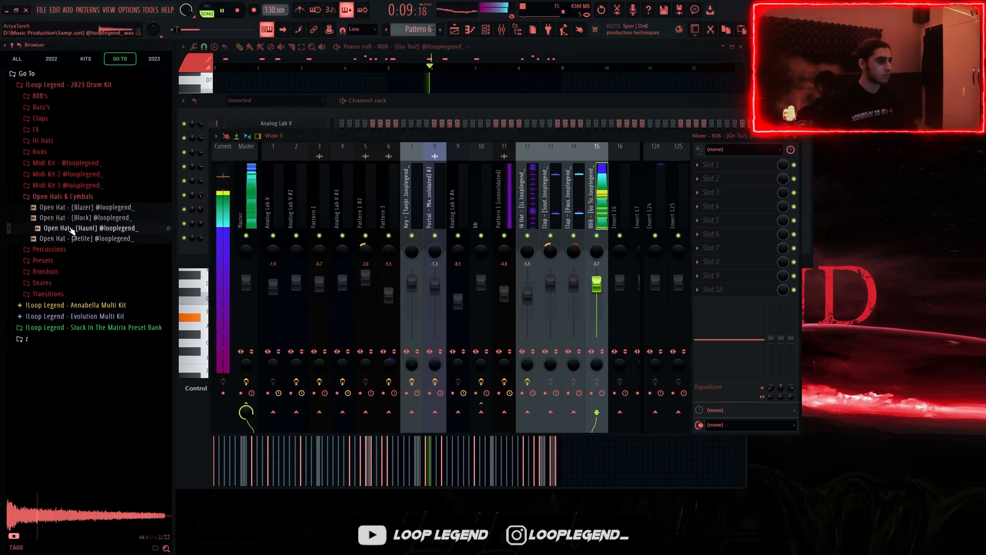
pyautogui.click(97, 210)
pyautogui.click(98, 238)
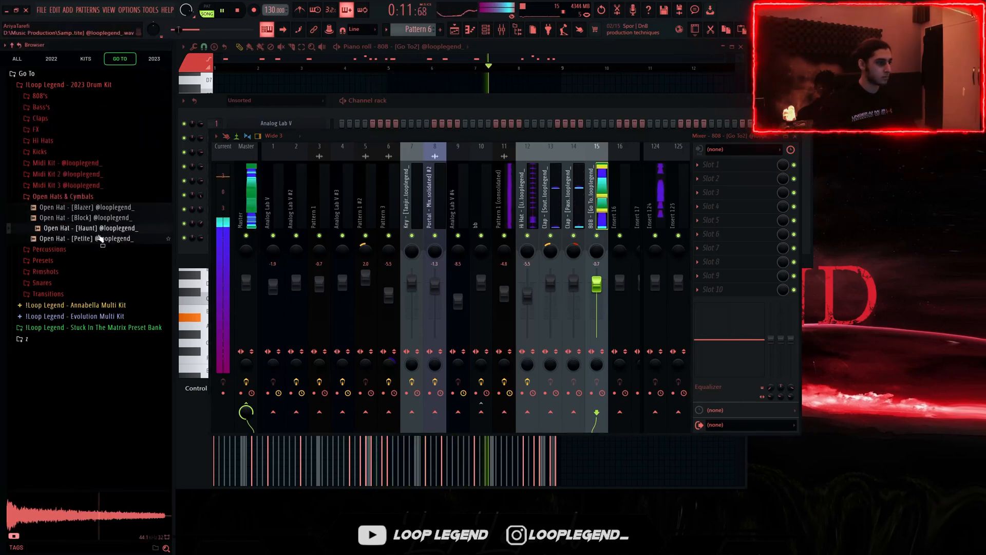
pyautogui.rightClick(98, 239)
pyautogui.click(130, 249)
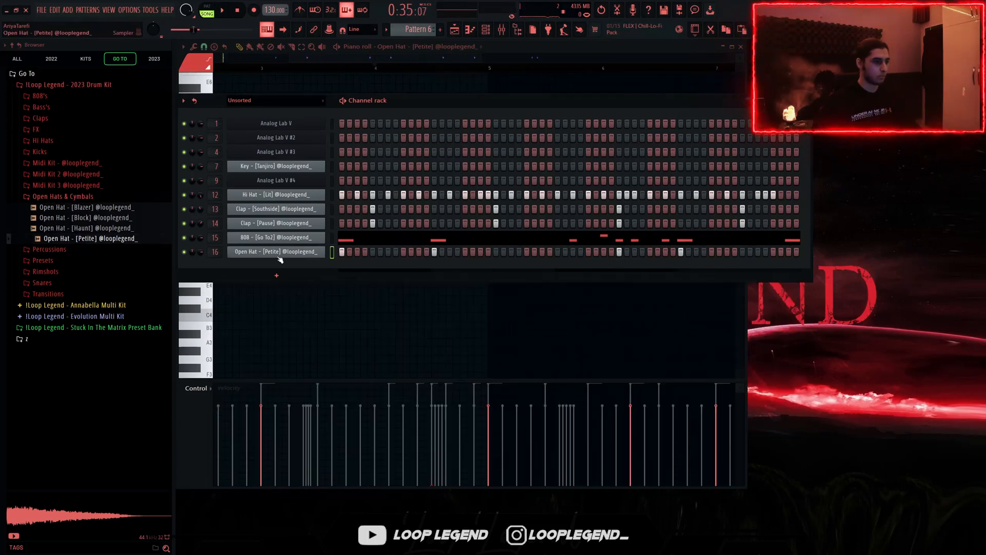
# - Clone the Open Hat - [Petite] channel and open the clone's sampler settings
pyautogui.rightClick(287, 251)
pyautogui.click(359, 346)
pyautogui.click(309, 270)
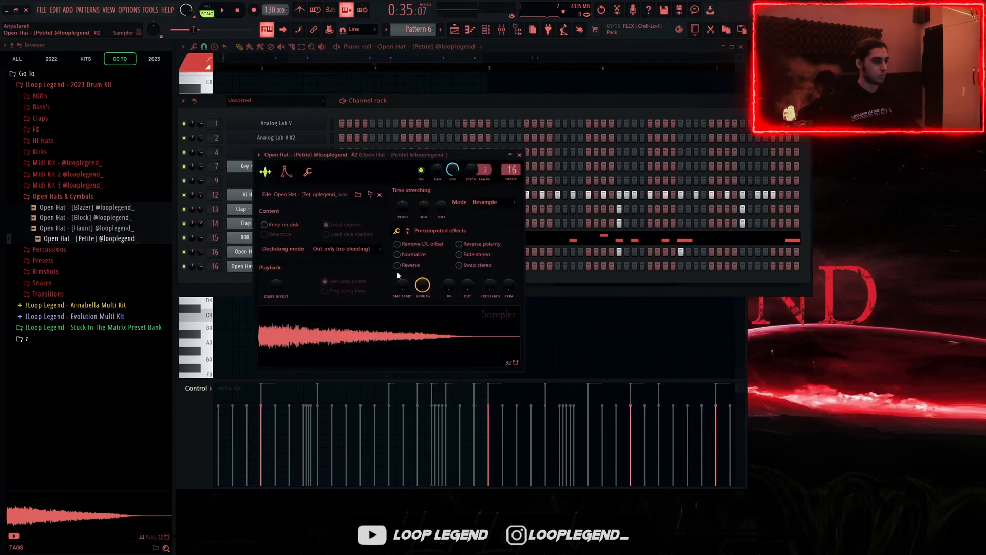
pyautogui.press('Escape')
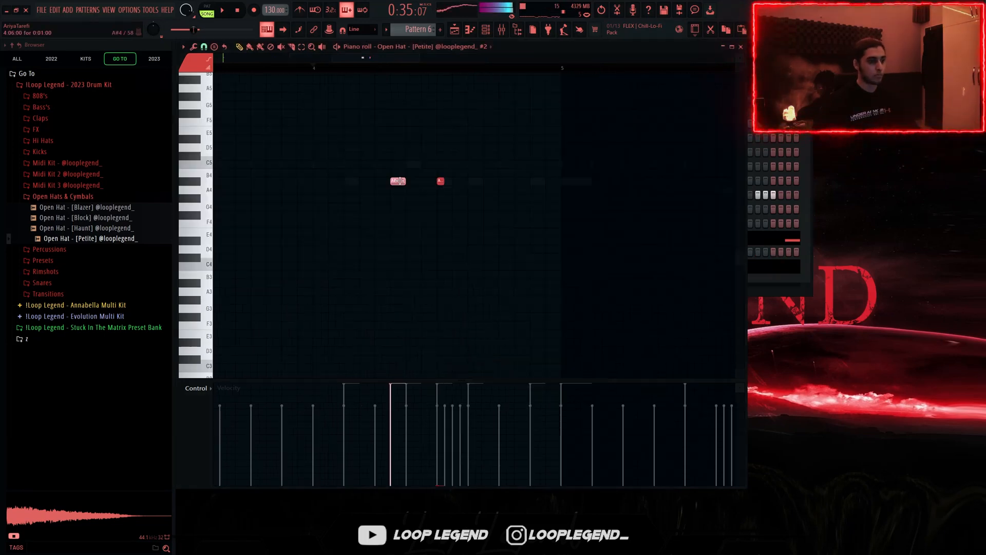
# - Place two A#4 notes in bar 4 of the cloned open hat, at steps 5 and 9, and duplicate the phrase into bars 5 to 8
pyautogui.moveTo(394, 181); pyautogui.dragTo(379, 181)
pyautogui.press('space')
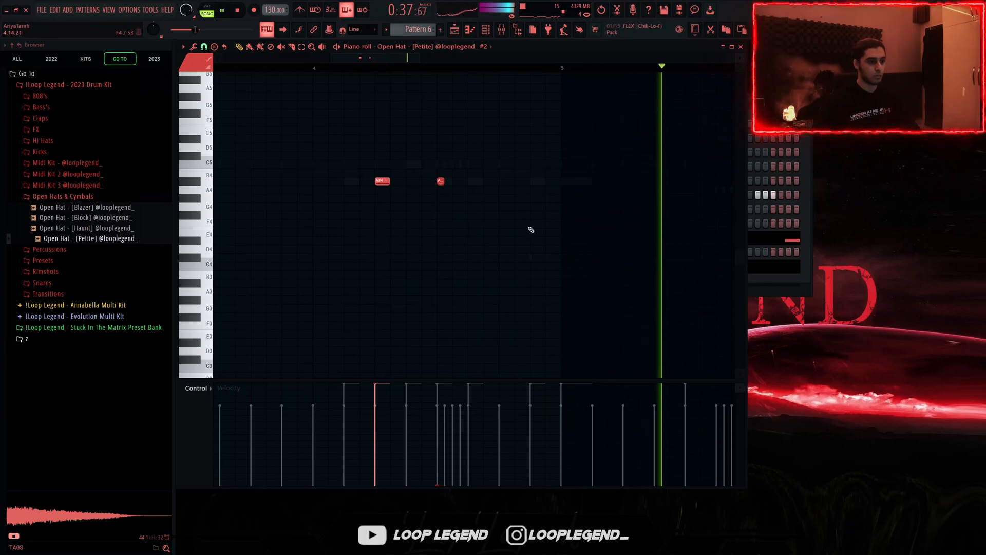
pyautogui.scroll(-4, 492, 149)
pyautogui.hotkey('ctrl', 'b')
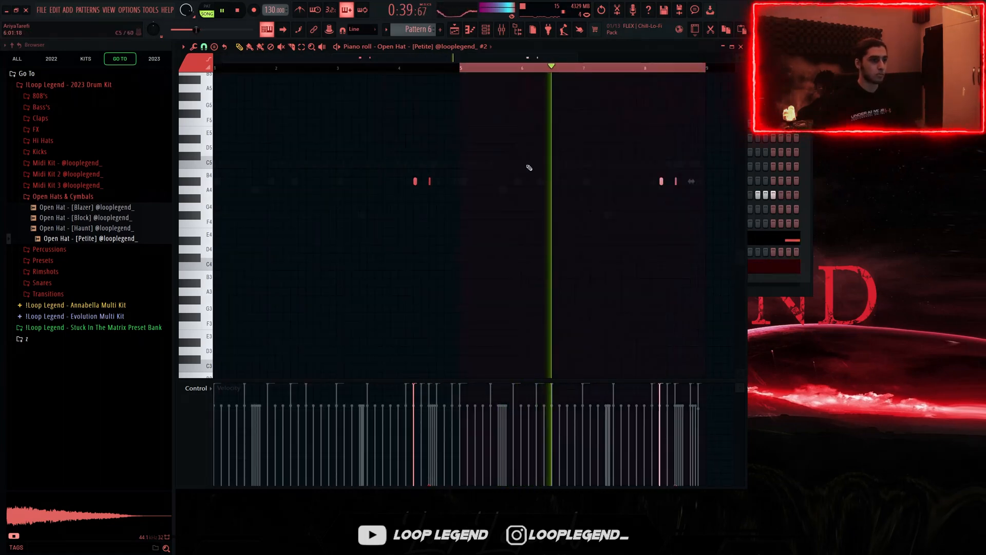
pyautogui.scroll(-2, 529, 134)
pyautogui.press('Up')
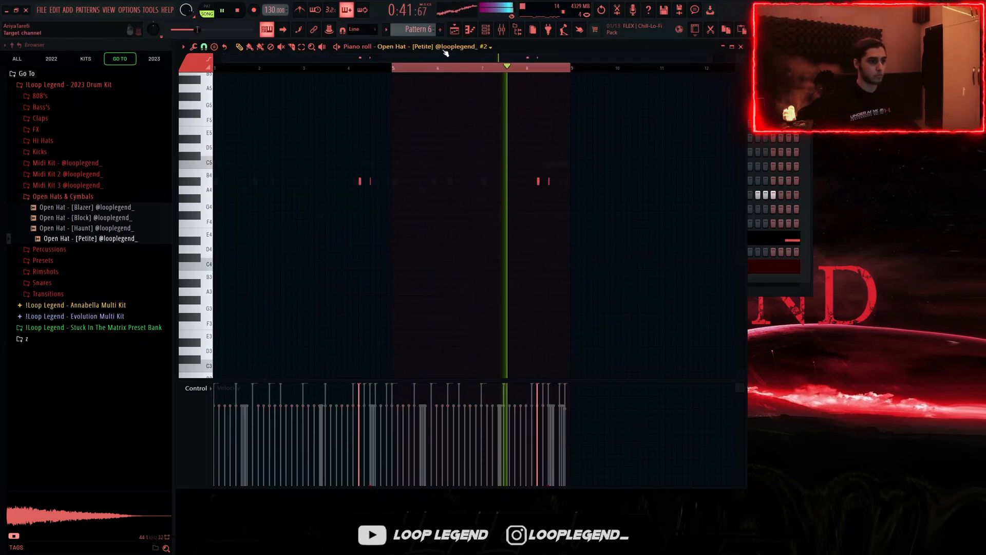
pyautogui.scroll(3, 542, 126)
pyautogui.rightClick(544, 164)
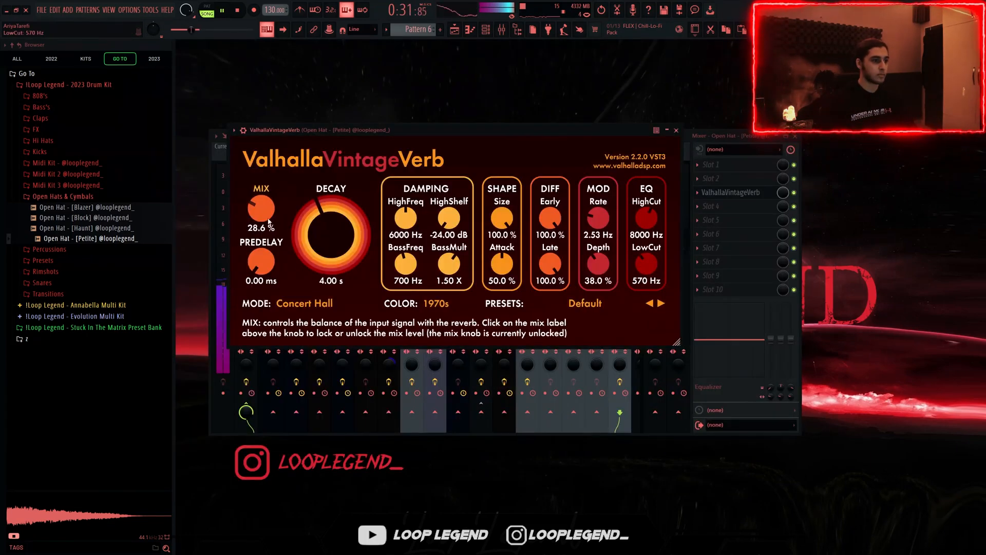
# - Add ValhallaVintageVerb to the open hat's mixer track with a 570 Hz low cut and adjust its mix
pyautogui.moveTo(261, 208); pyautogui.dragTo(260, 192)
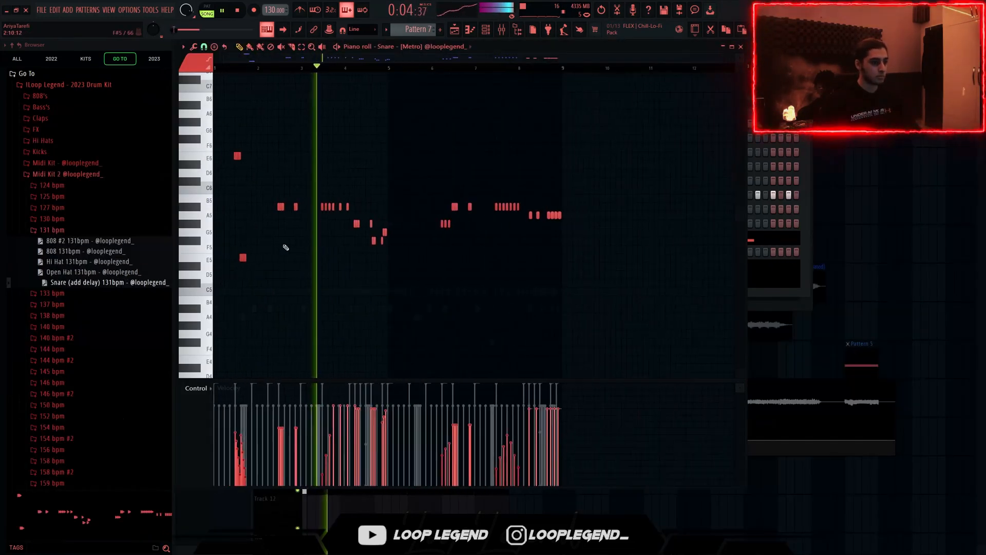
# - Load the Snare 127bpm MIDI file from Midi Kit 2 into the Snare - [Metro] channel and play it from bar 8
pyautogui.click(60, 230)
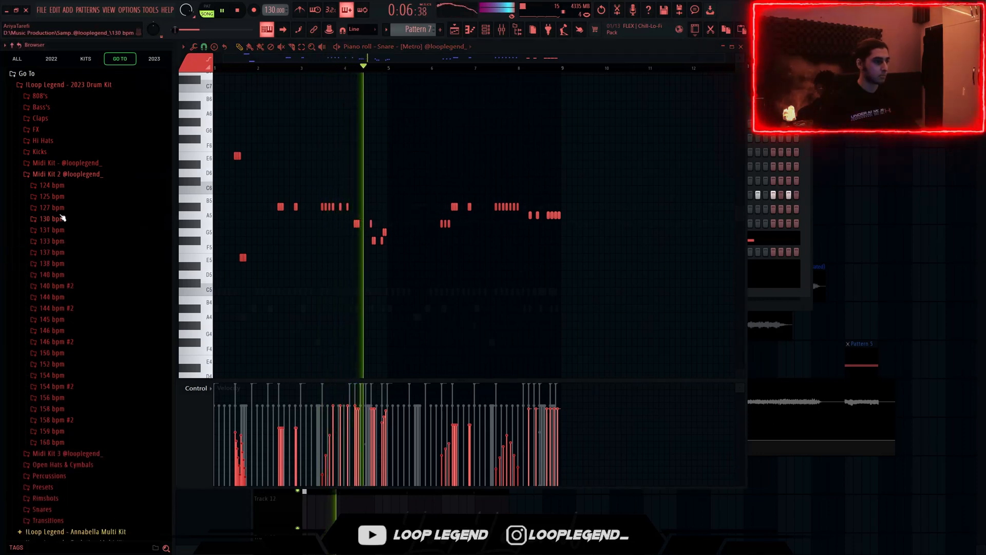
pyautogui.click(62, 209)
pyautogui.rightClick(69, 261)
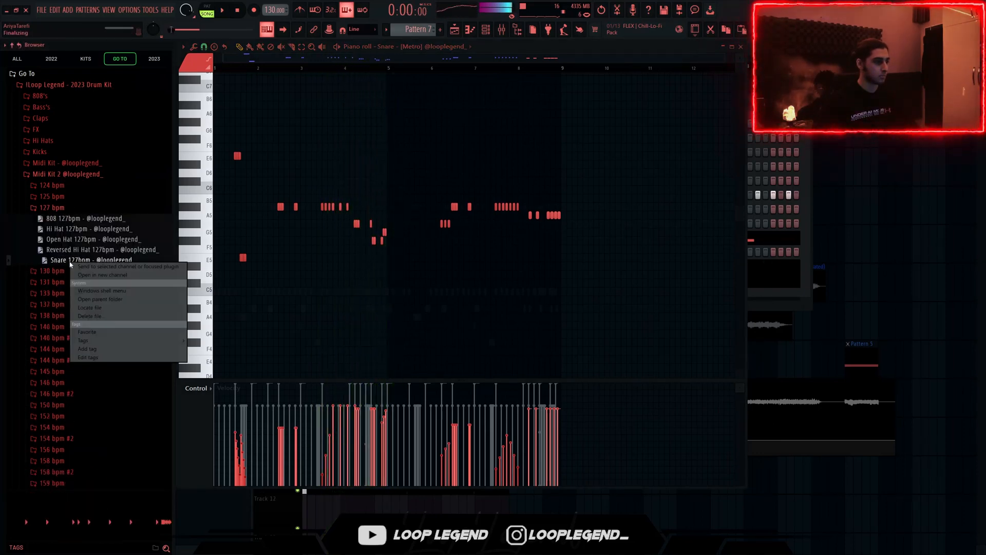
pyautogui.click(77, 267)
pyautogui.click(518, 69)
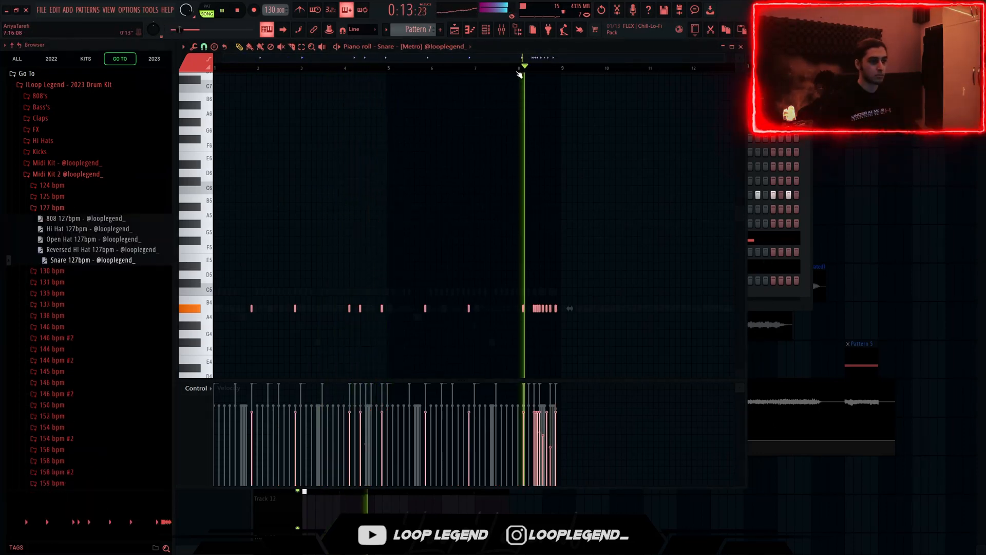
# - Spread the panning of the short A#4 notes in the roll at the end of bar 8
pyautogui.scroll(3, 556, 198)
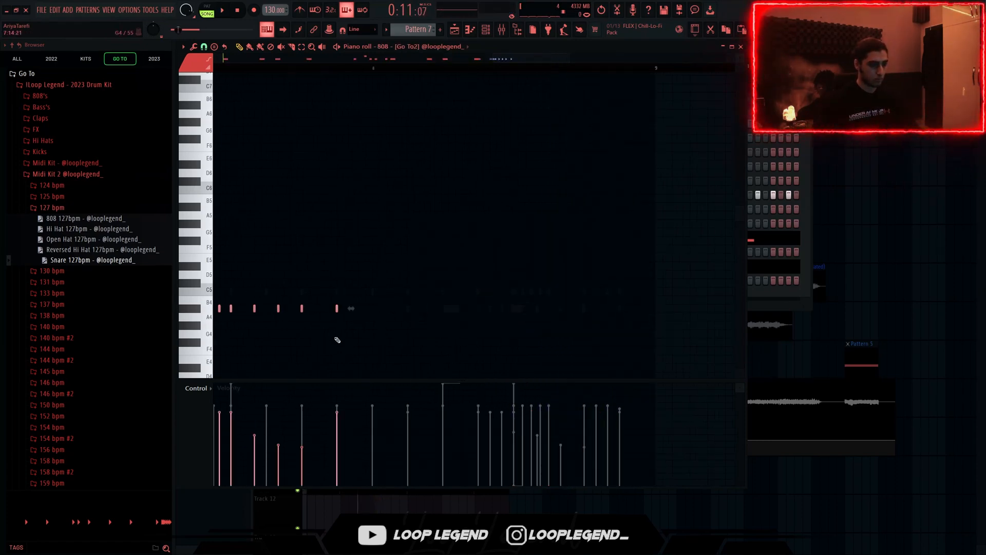
pyautogui.moveTo(576, 318); pyautogui.dragTo(626, 313)
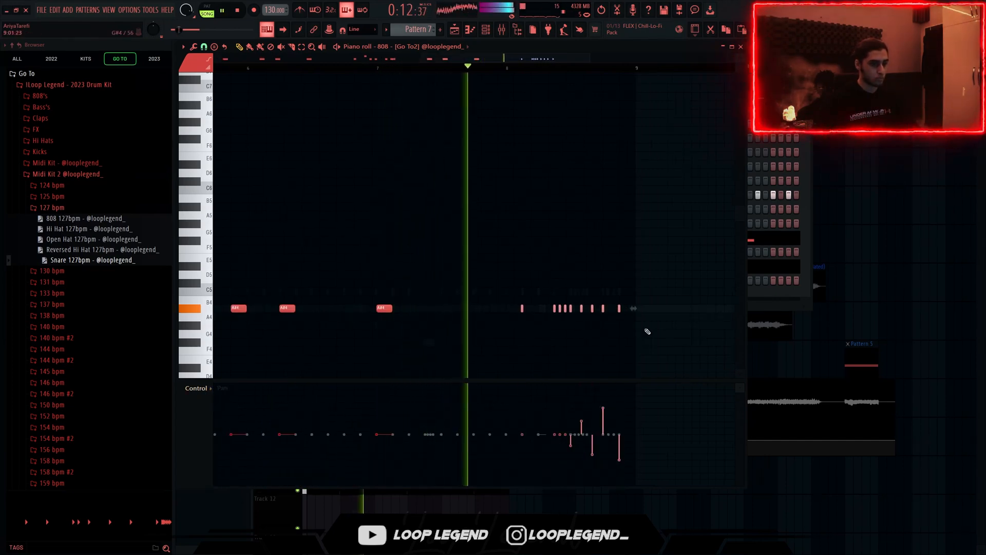
pyautogui.scroll(3, 647, 365)
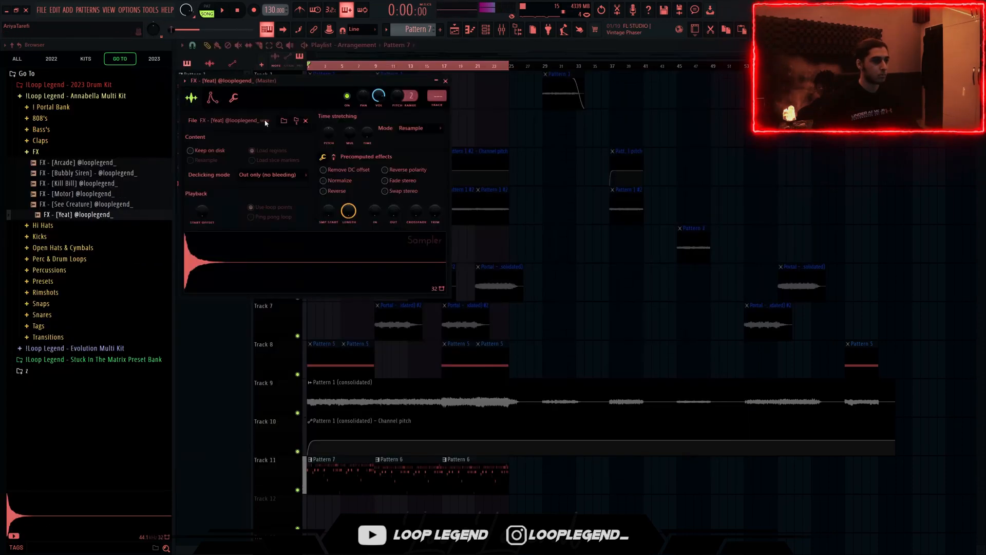
# - Place an FX - [Yeat] note at the start of bar 1 and tune it down to D#4 during playback
pyautogui.press('F6')
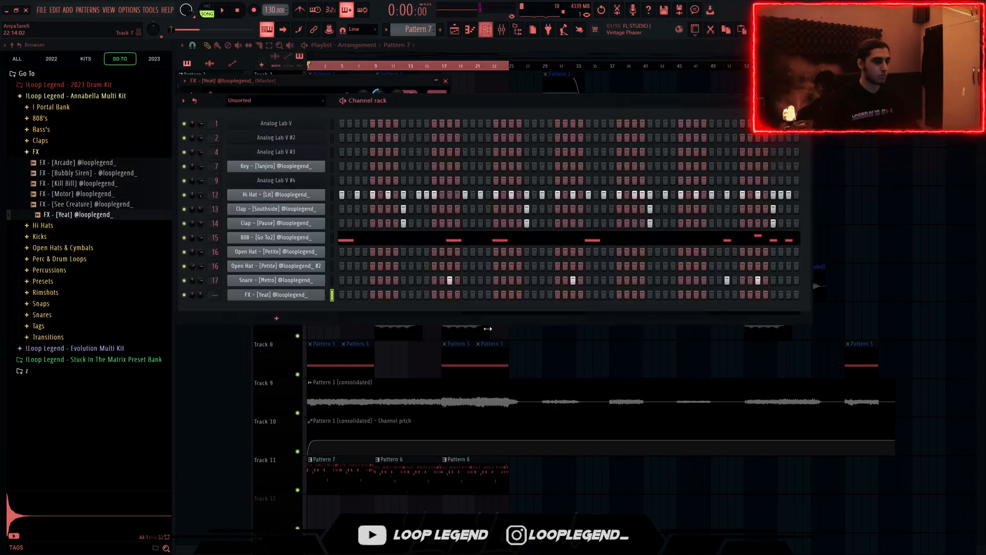
pyautogui.press('F7')
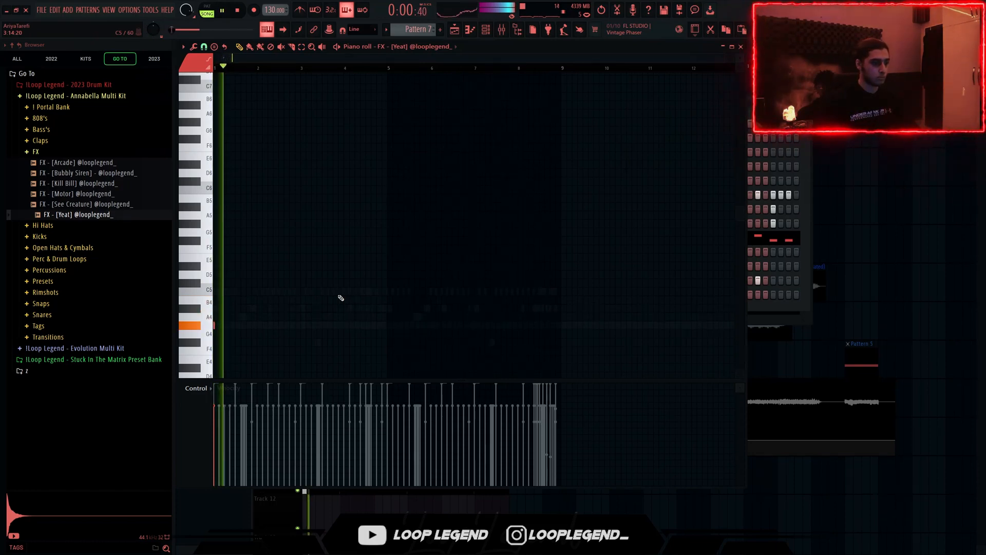
pyautogui.press('space')
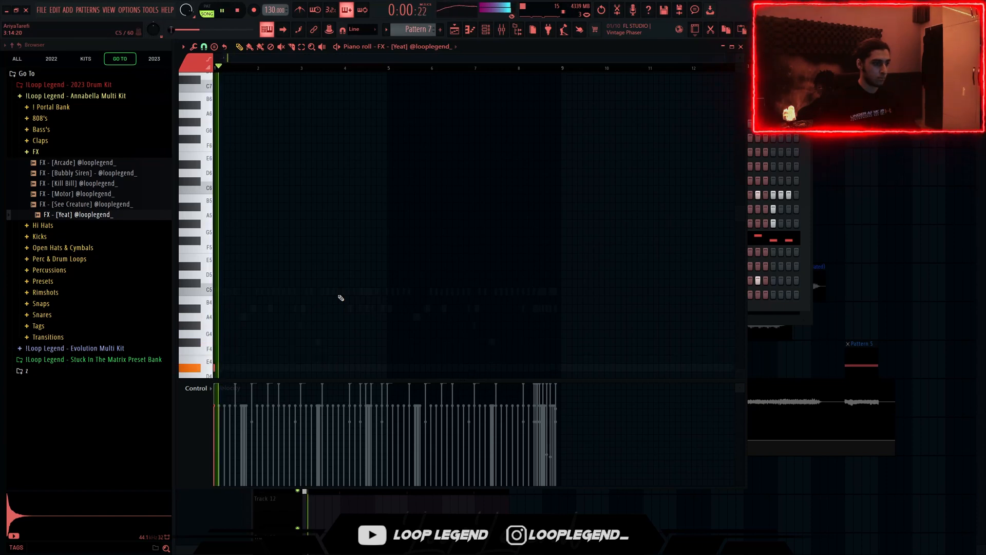
pyautogui.press('space')
pyautogui.press('space')
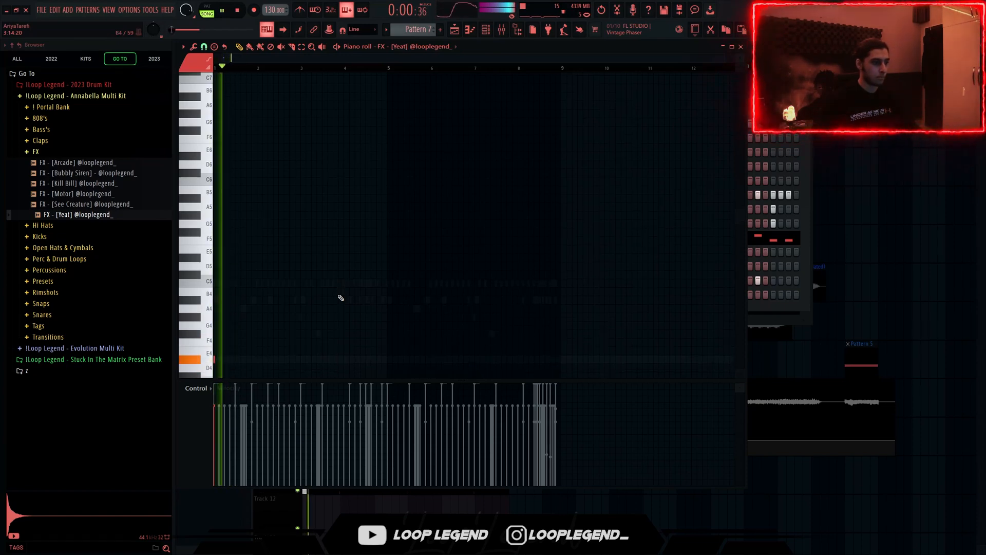
# - Duplicate the FX - [Yeat] D#4 note from bar 1 to the start of bar 5
pyautogui.scroll(-3, 315, 273)
pyautogui.moveTo(271, 200); pyautogui.dragTo(328, 175)
pyautogui.scroll(2, 266, 108)
pyautogui.scroll(1, 266, 108)
pyautogui.moveTo(334, 104); pyautogui.dragTo(548, 128)
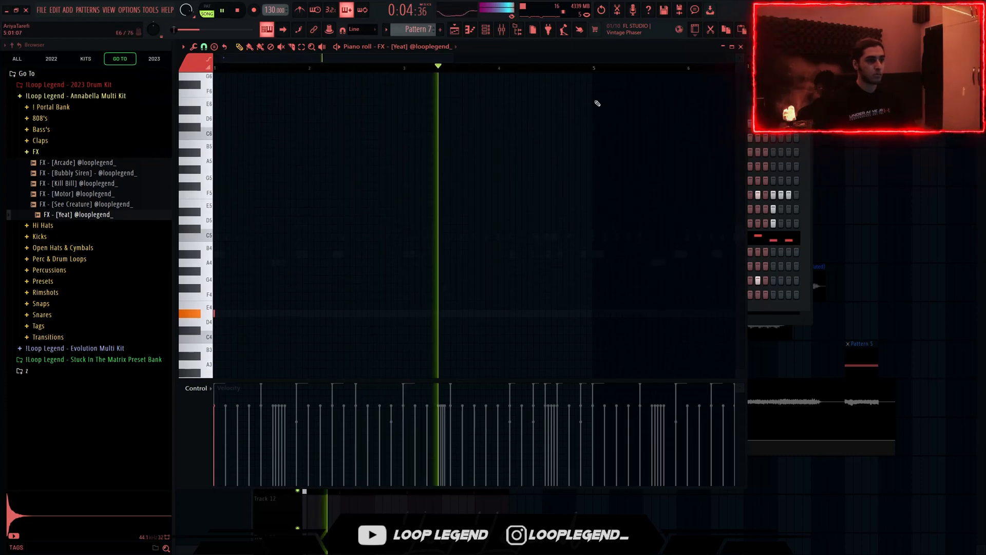
pyautogui.moveTo(597, 101); pyautogui.dragTo(214, 70)
pyautogui.hotkey('ctrl', 'b')
pyautogui.scroll(-3, 486, 225)
pyautogui.hotkey('ctrl', 'd')
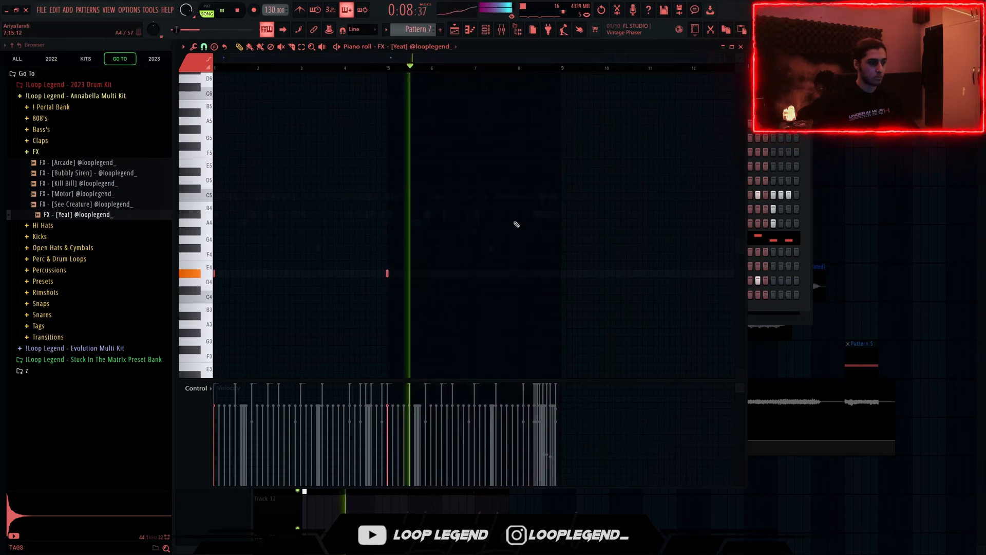
pyautogui.moveTo(618, 202); pyautogui.dragTo(212, 369)
pyautogui.scroll(-2, 311, 225)
# - Set the FX track's ValhallaVintageVerb color to NOW, then raise its low cut and mix during playback
pyautogui.press('F6')
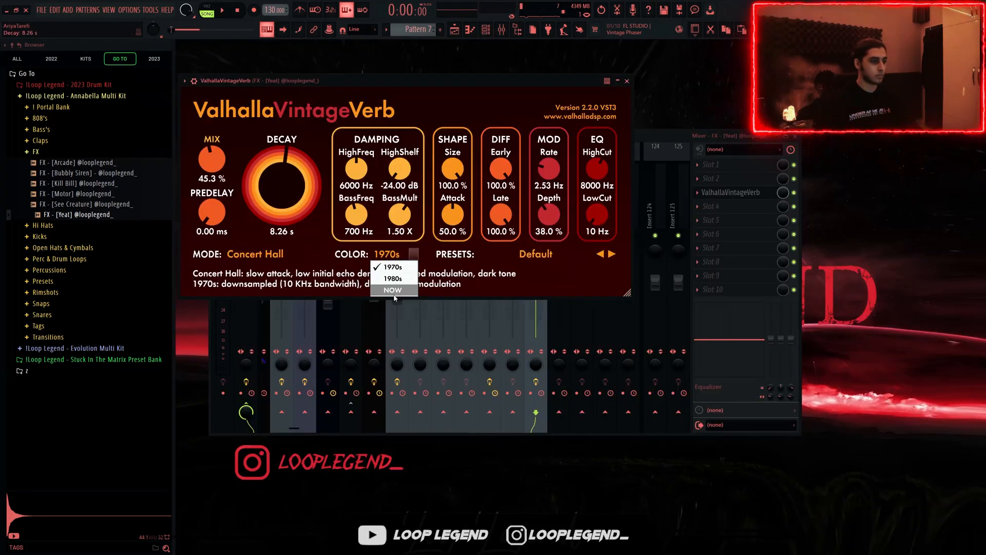
pyautogui.click(393, 292)
pyautogui.press('space')
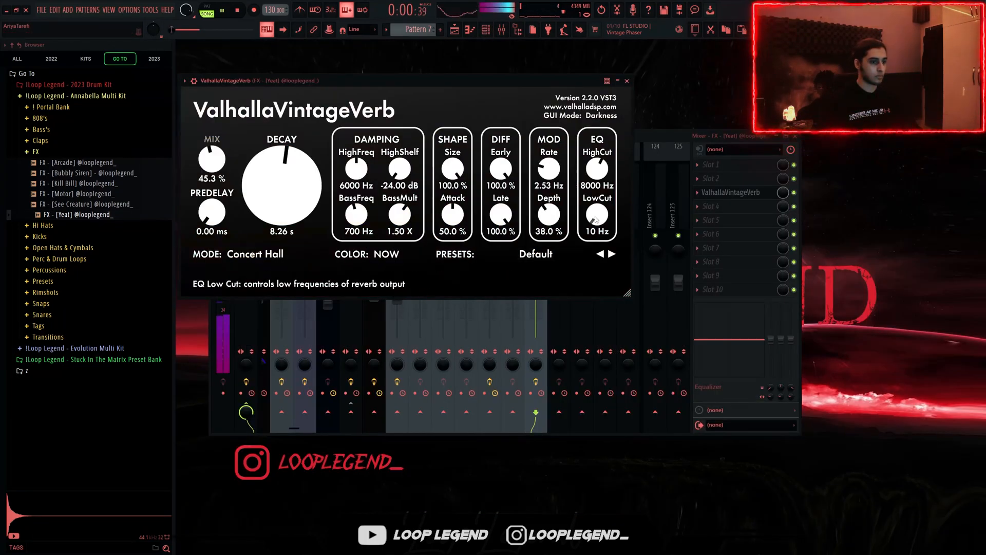
pyautogui.moveTo(597, 214); pyautogui.dragTo(599, 171)
pyautogui.moveTo(216, 170); pyautogui.dragTo(217, 156)
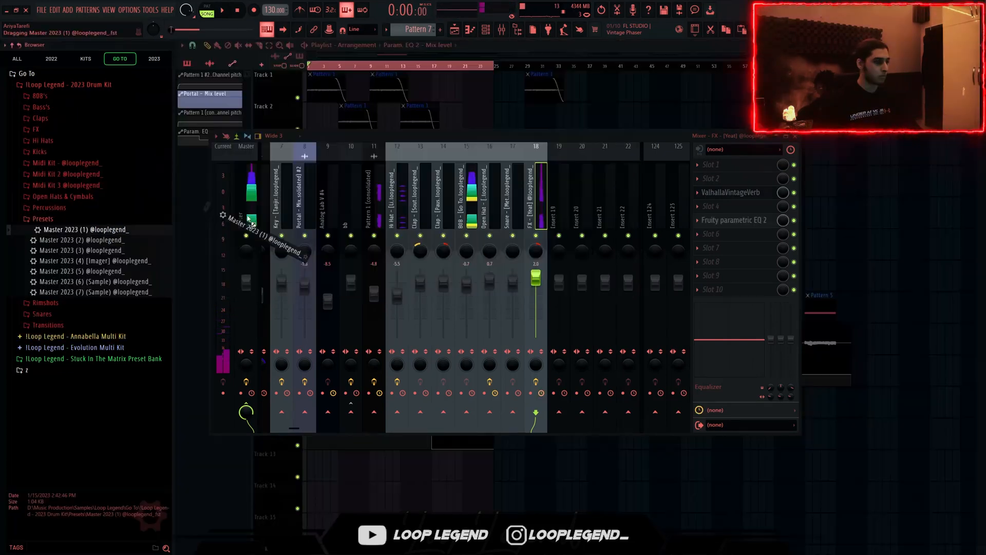
# - Try the Master 2023 (1) preset on the Master track, then replace it with Master 2023 (2)
pyautogui.moveTo(246, 236); pyautogui.dragTo(240, 216)
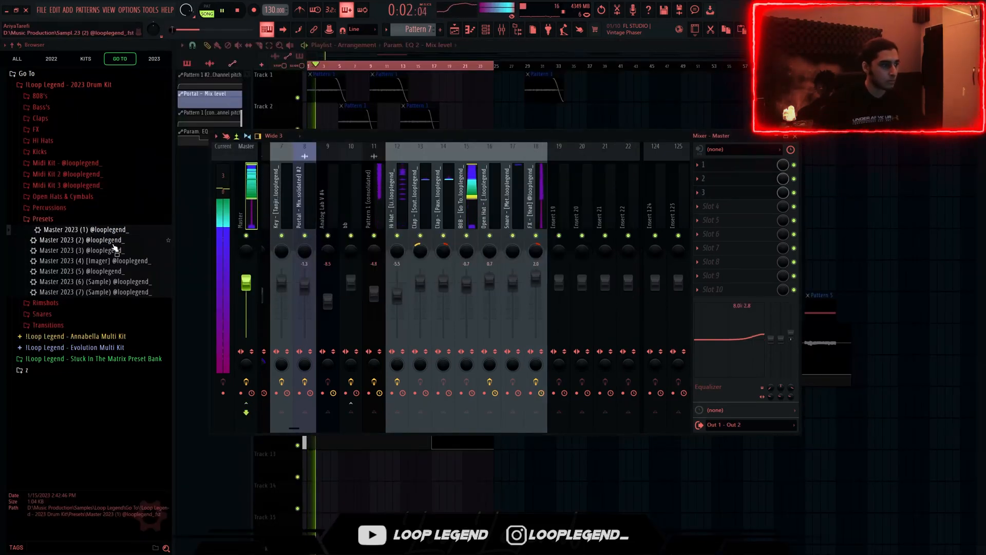
pyautogui.moveTo(244, 202); pyautogui.dragTo(246, 205)
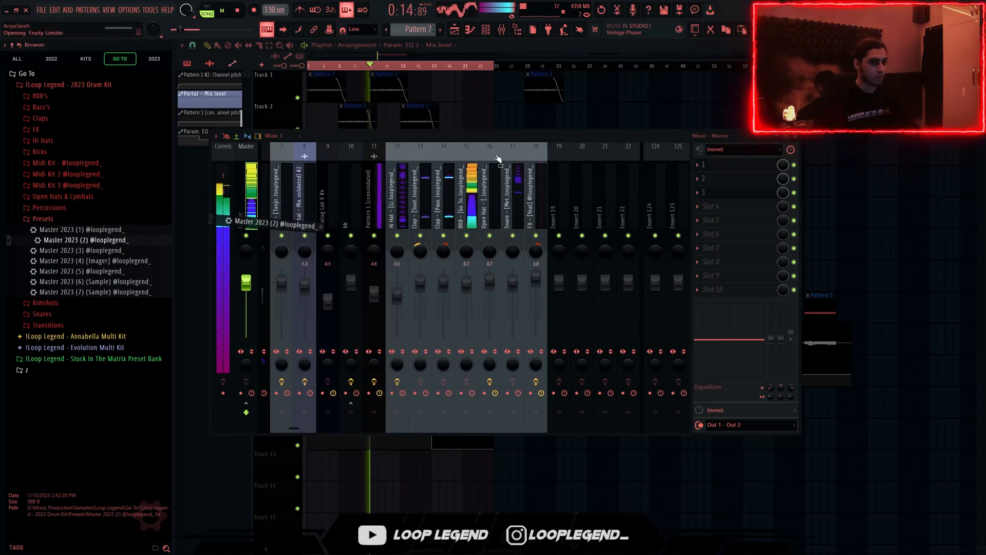
# - Adjust the Master's parametric EQ with band 7 at 2.2 dB, and set its limiter gain to 1.9 dB
pyautogui.click(705, 178)
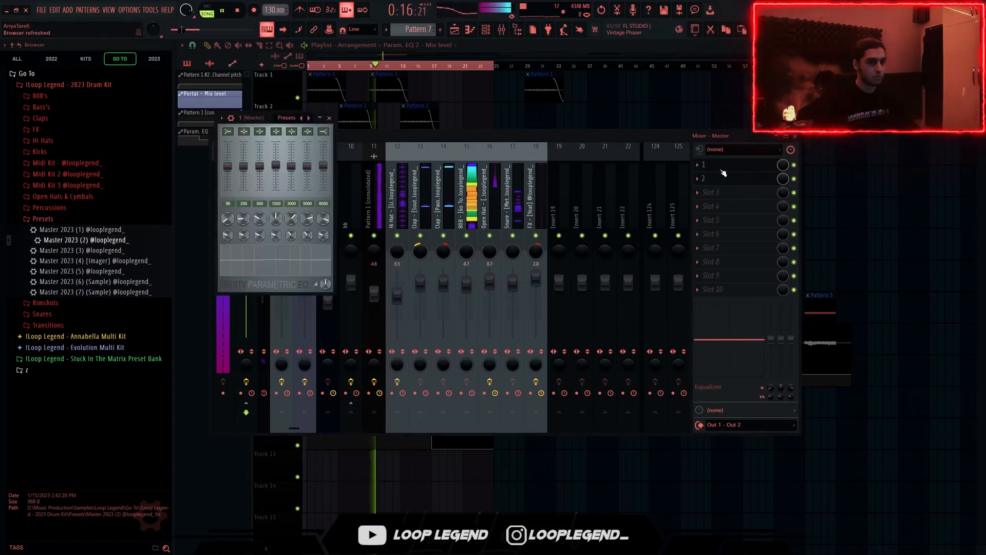
pyautogui.rightClick(279, 171)
pyautogui.click(323, 163)
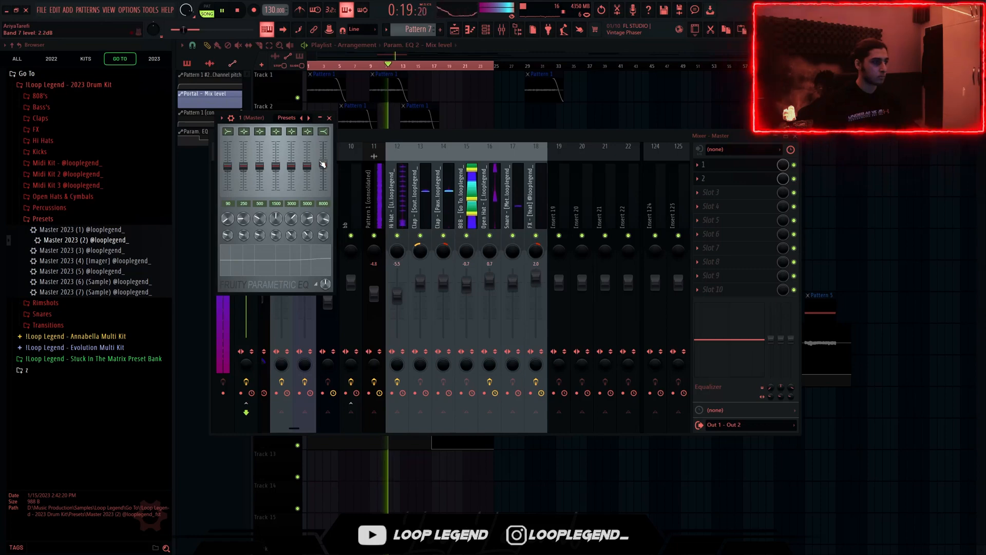
pyautogui.click(715, 179)
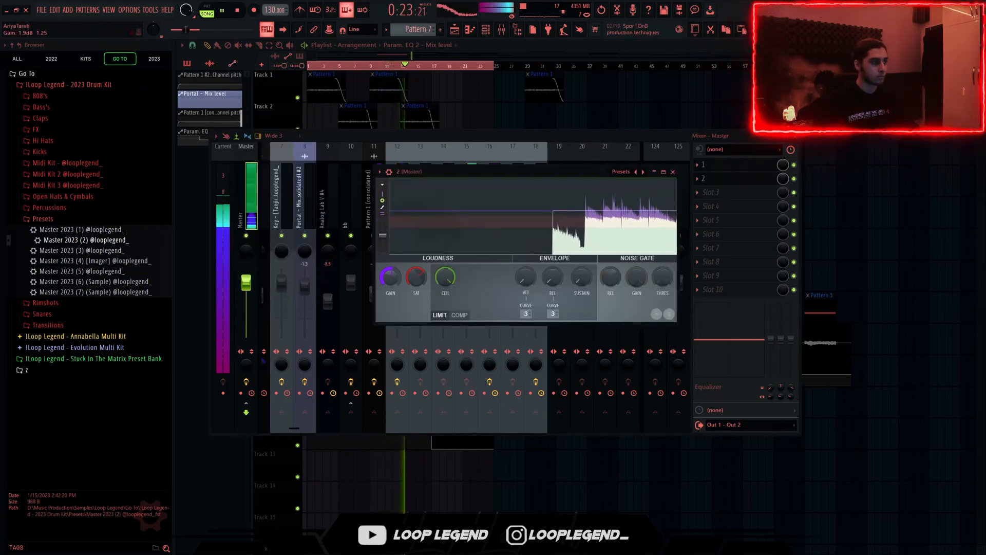
pyautogui.press('Escape')
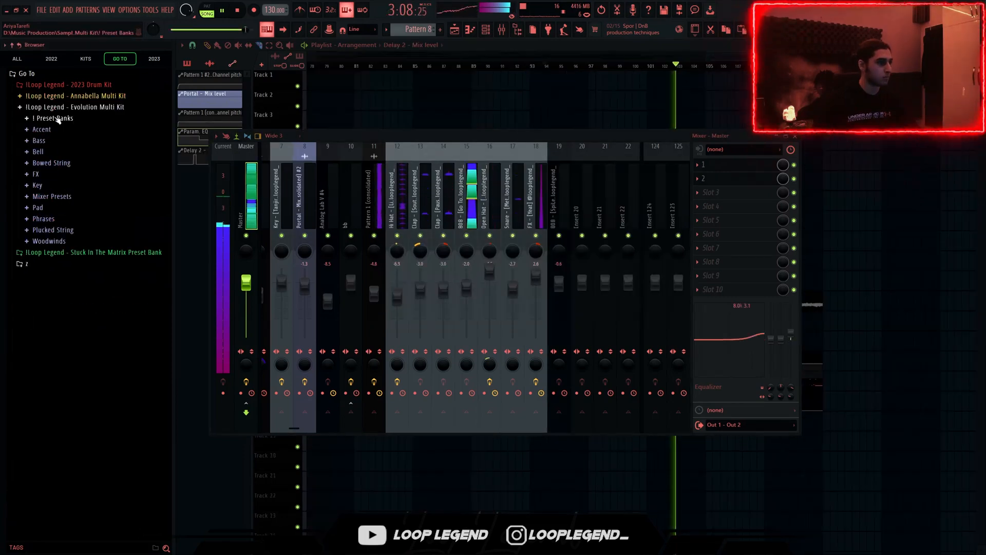
# - Load the 01 MASTER Patcher preset from the Evolution Multi Kit's preset banks onto the Master track
pyautogui.click(67, 118)
pyautogui.click(57, 141)
pyautogui.click(77, 152)
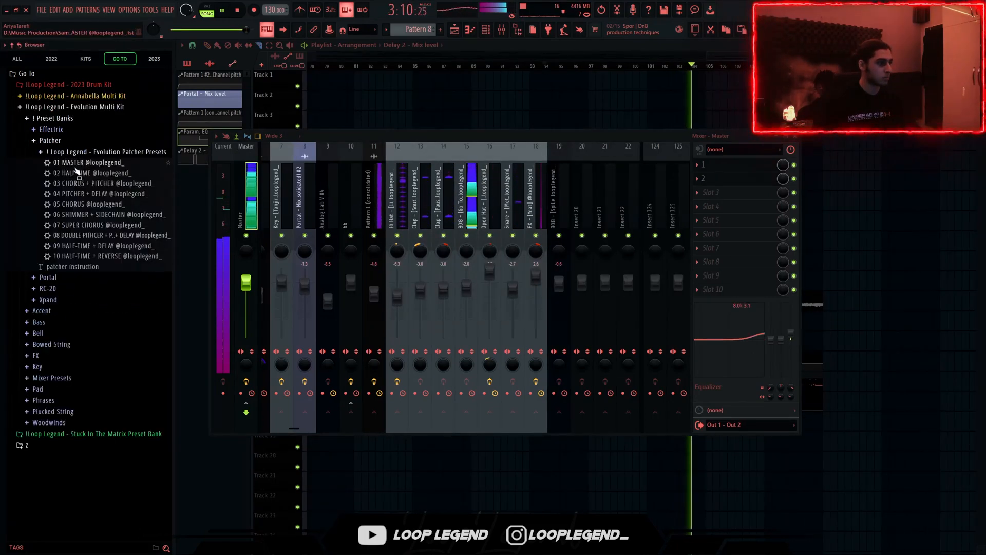
pyautogui.moveTo(77, 162); pyautogui.dragTo(800, 233)
pyautogui.moveTo(736, 218); pyautogui.dragTo(729, 226)
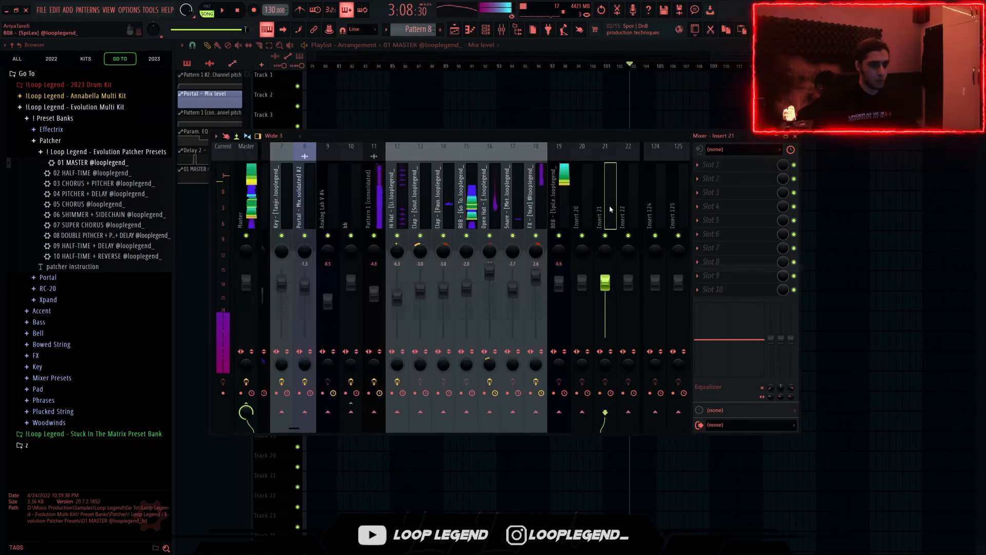
# - Dock mixer insert 21, named drhrd, beside the Master and route tracks 11 to 19 into it
pyautogui.rightClick(615, 146)
pyautogui.click(724, 367)
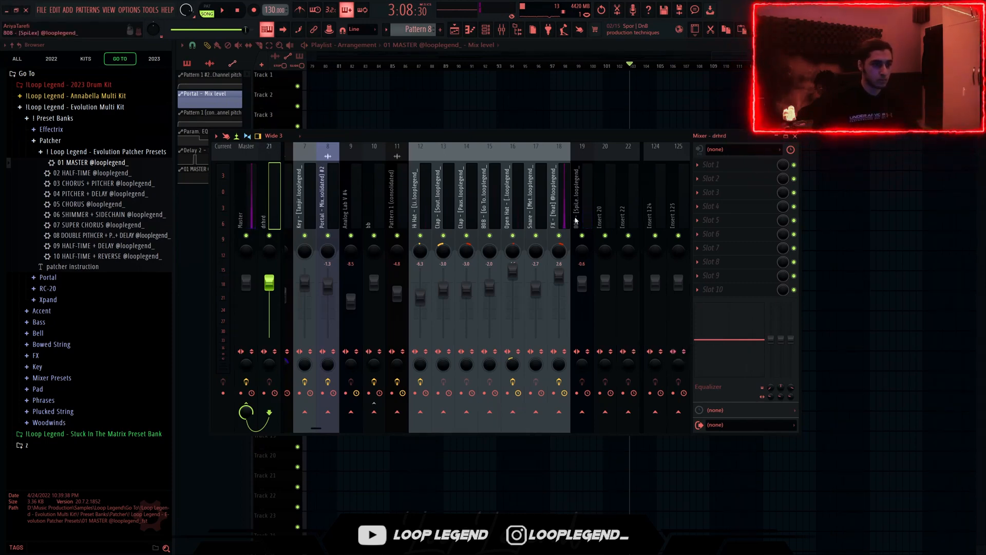
pyautogui.moveTo(575, 221); pyautogui.dragTo(448, 220)
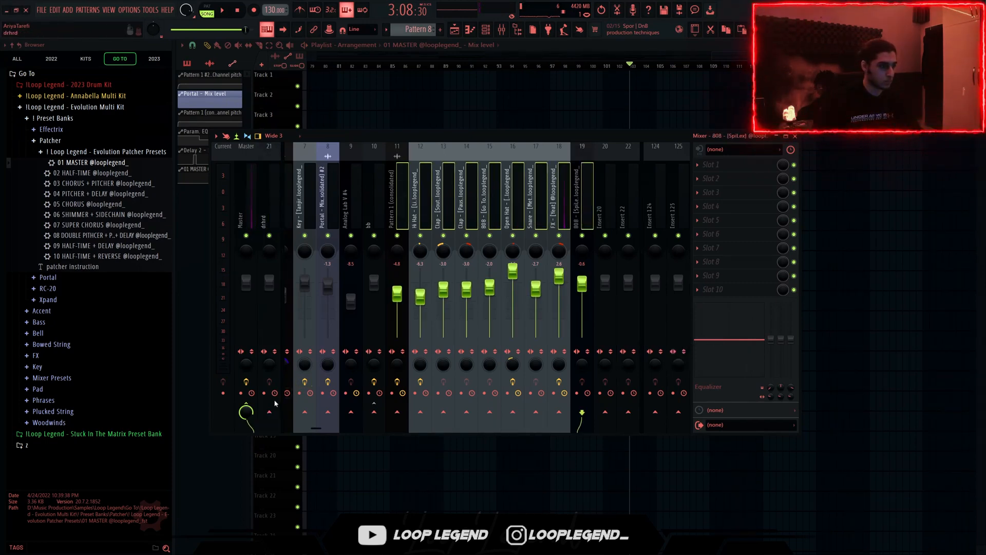
pyautogui.click(401, 212)
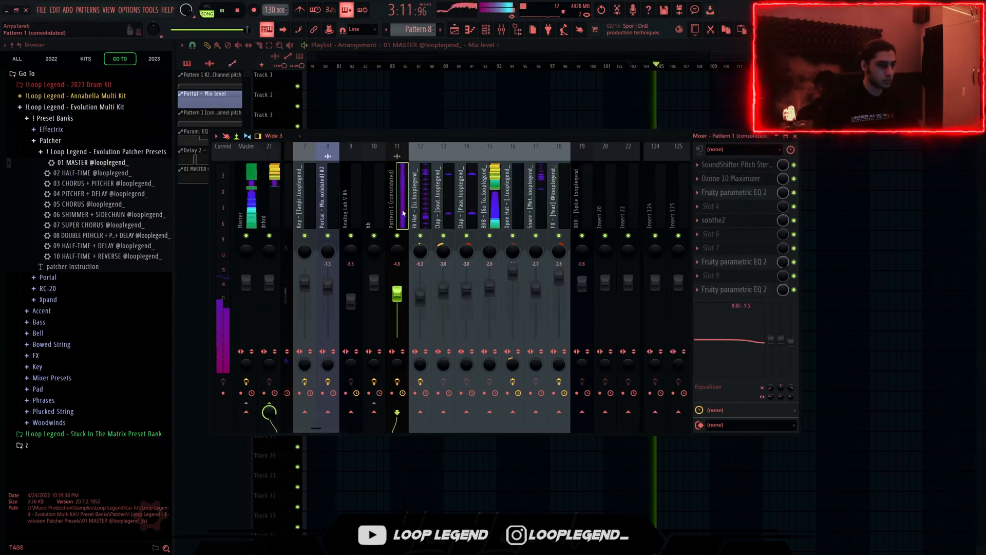
# - Add Fruity Love Philter to slot 5 of the drhrd mixer track
pyautogui.click(375, 213)
pyautogui.click(272, 213)
pyautogui.click(731, 217)
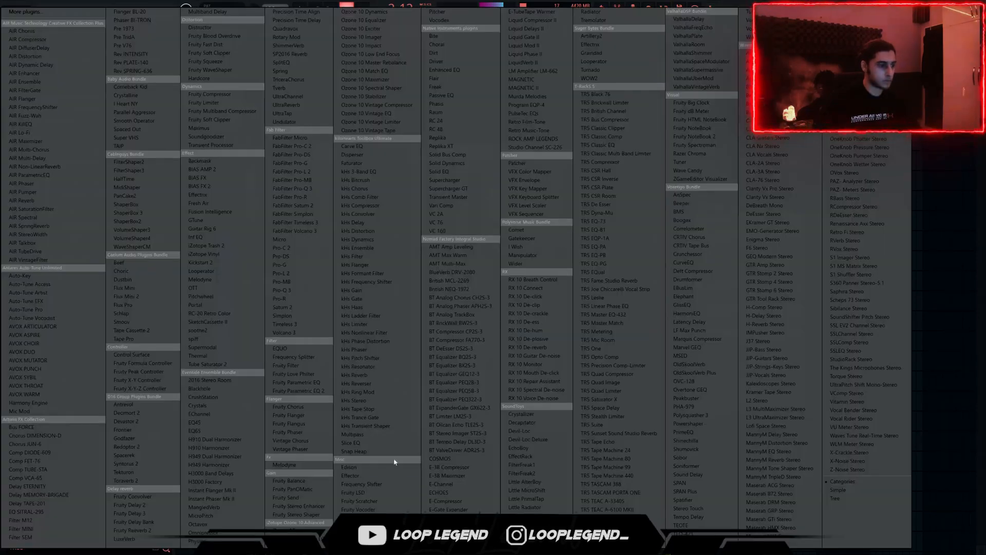
pyautogui.click(295, 374)
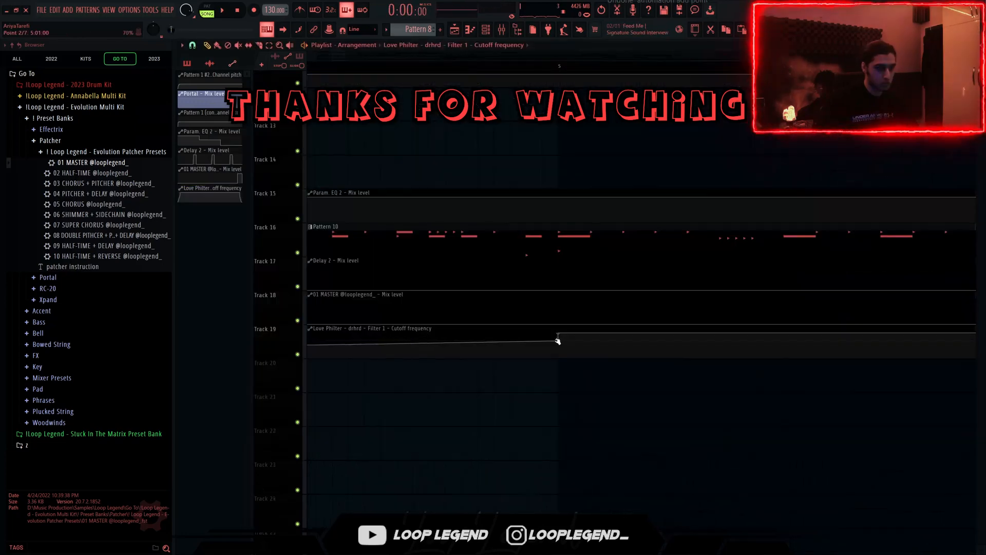
# - Play the arrangement from the start to check the drhrd track's Love Philter cutoff automation
pyautogui.press('space')
pyautogui.scroll(-9, 568, 355)
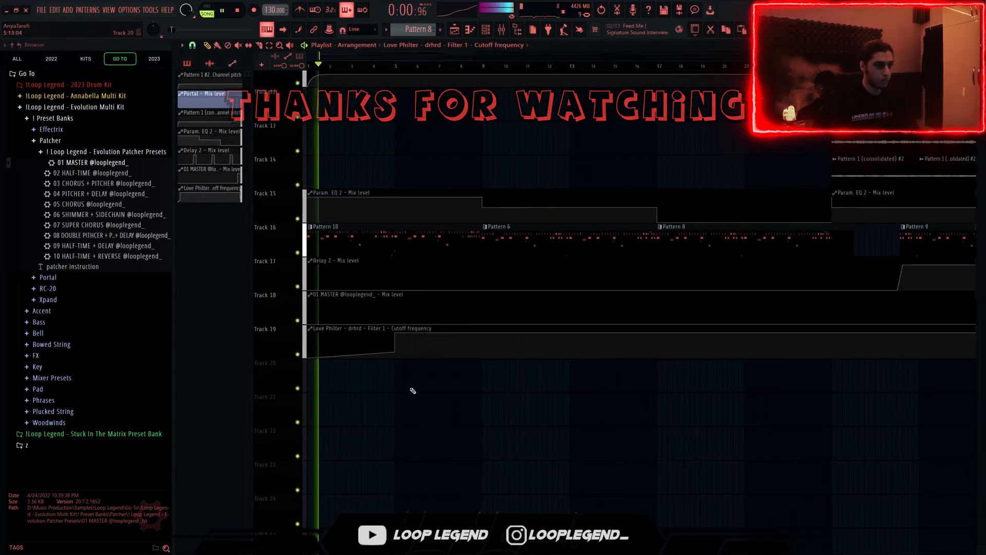